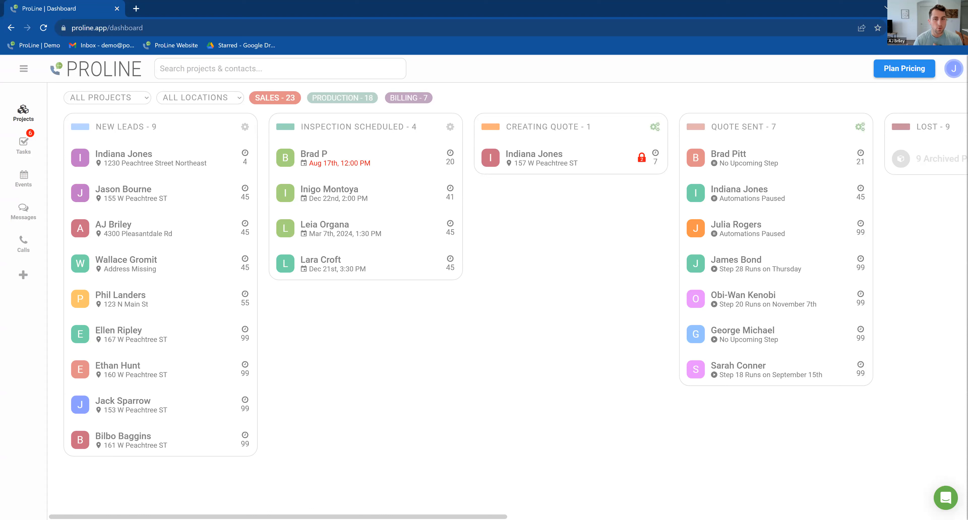
# - Open the company's stage settings and add a stage named "No Damage" to the Sales pipeline
pyautogui.click(21, 71)
pyautogui.click(57, 379)
pyautogui.click(230, 119)
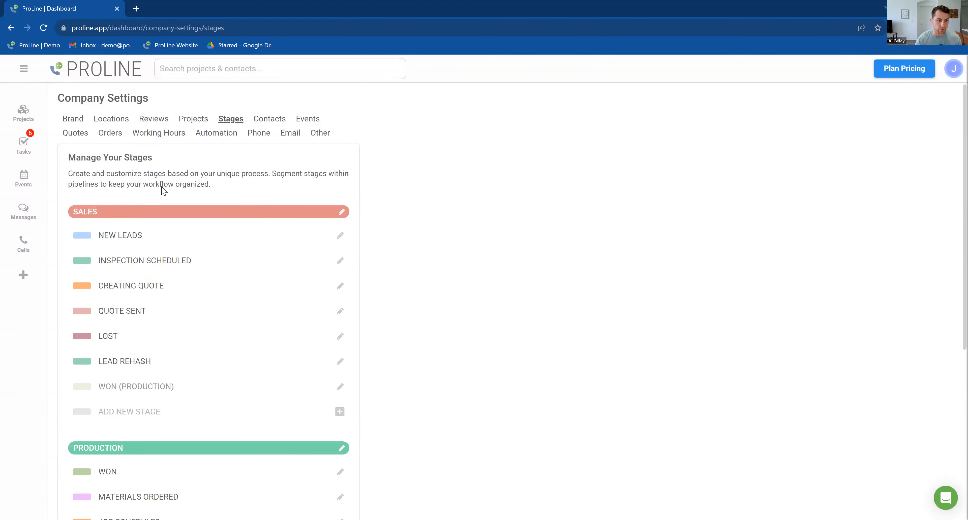
pyautogui.scroll(-4, 164, 186)
pyautogui.scroll(4, 164, 186)
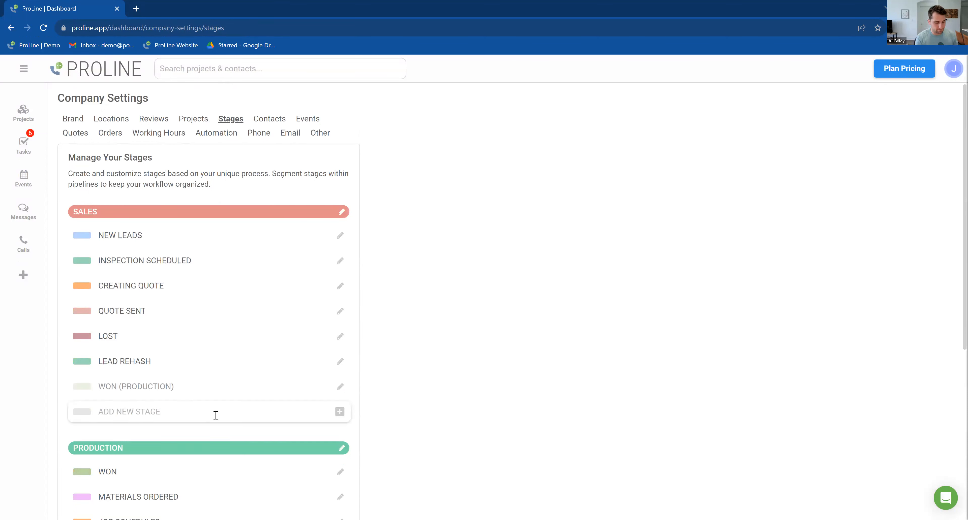
pyautogui.write('No Damage')
pyautogui.click(340, 413)
# - Reorder the No Damage stage so it sits between Lost and Lead Rehash
pyautogui.click(340, 387)
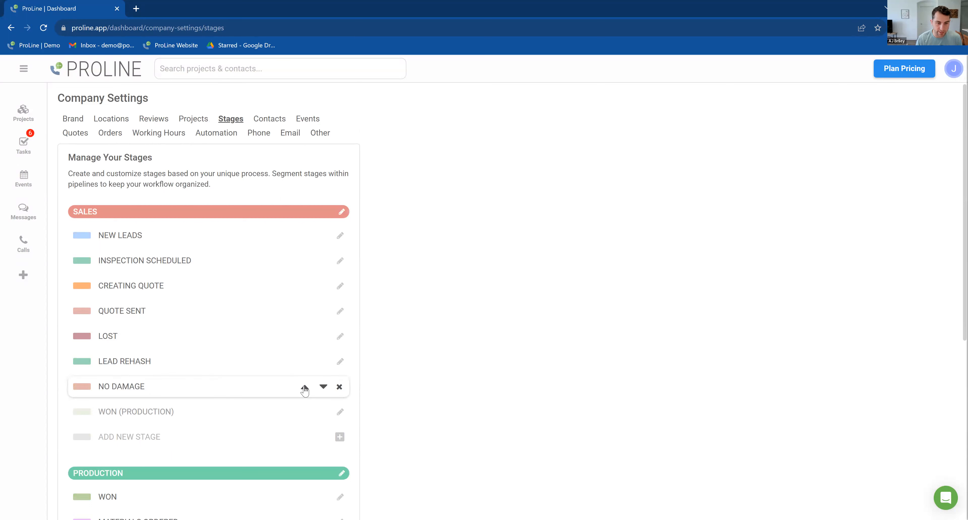
pyautogui.click(305, 387)
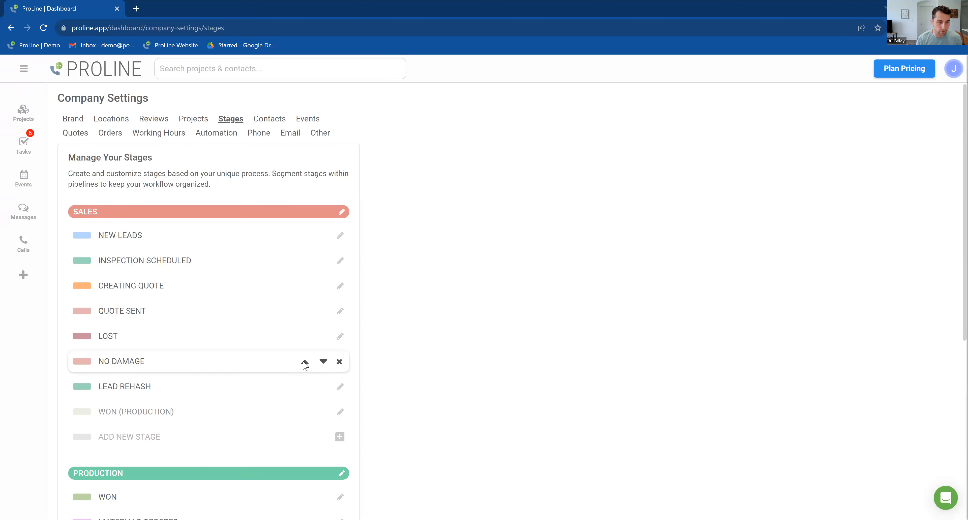
pyautogui.click(305, 363)
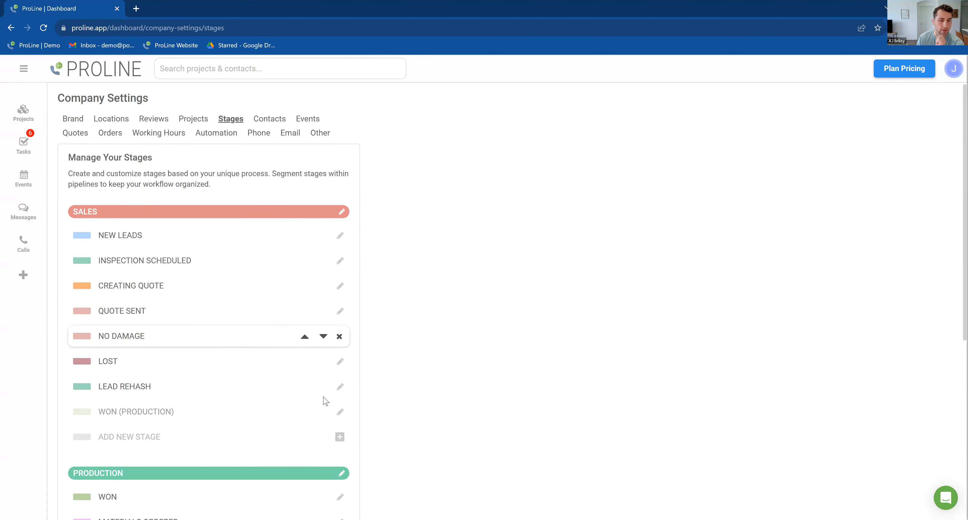
pyautogui.click(323, 337)
pyautogui.click(340, 362)
# - Look through the color choices and preview snippet options of the No Damage stage without changing them
pyautogui.click(83, 362)
pyautogui.click(429, 117)
pyautogui.click(338, 362)
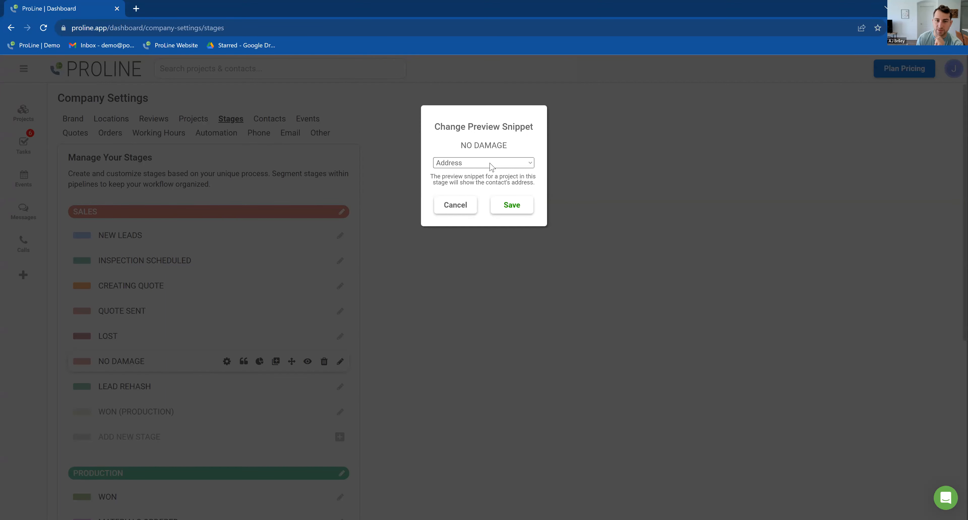
pyautogui.click(491, 167)
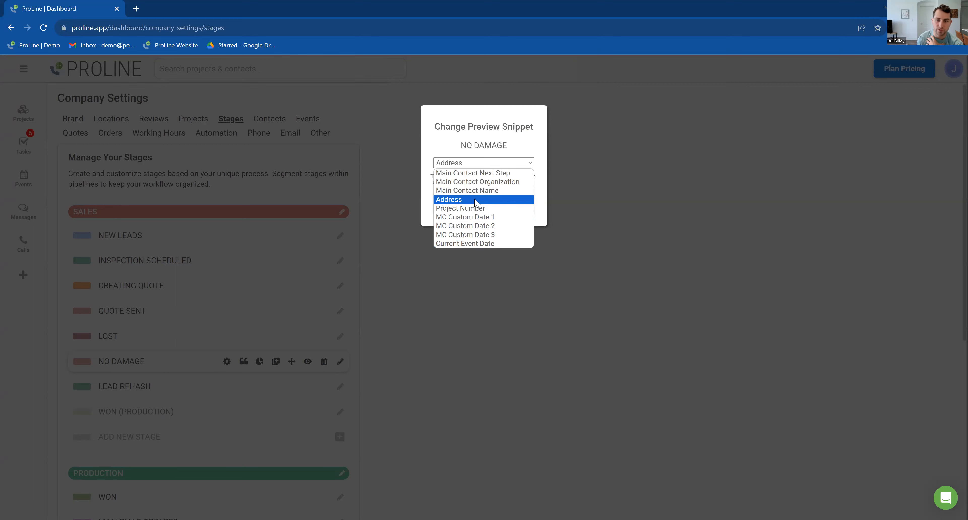
pyautogui.click(320, 374)
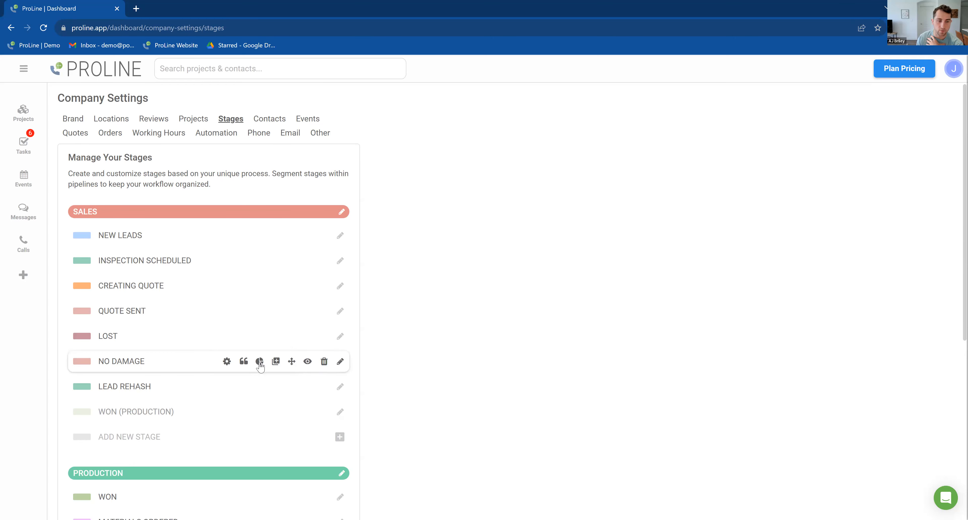
# - Set the No Damage stage's project status to Lost and save it
pyautogui.click(259, 362)
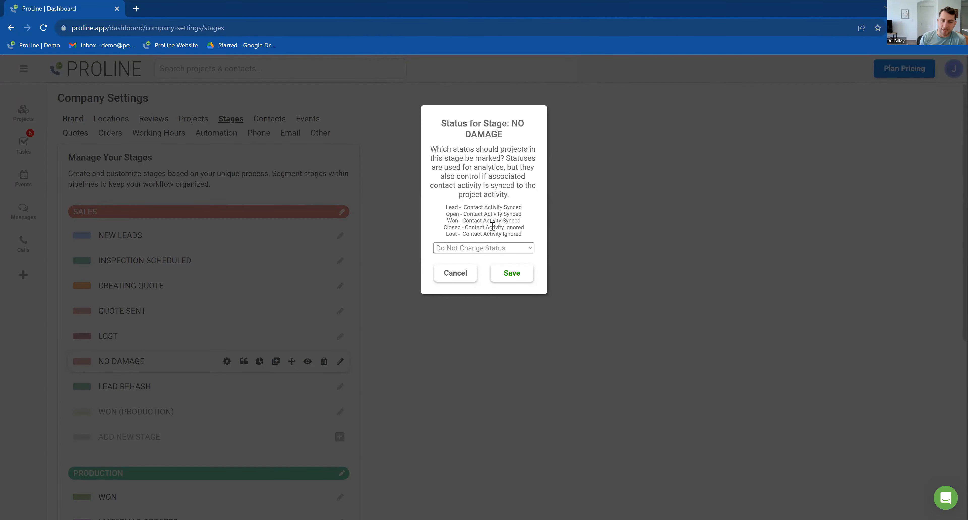
pyautogui.click(504, 249)
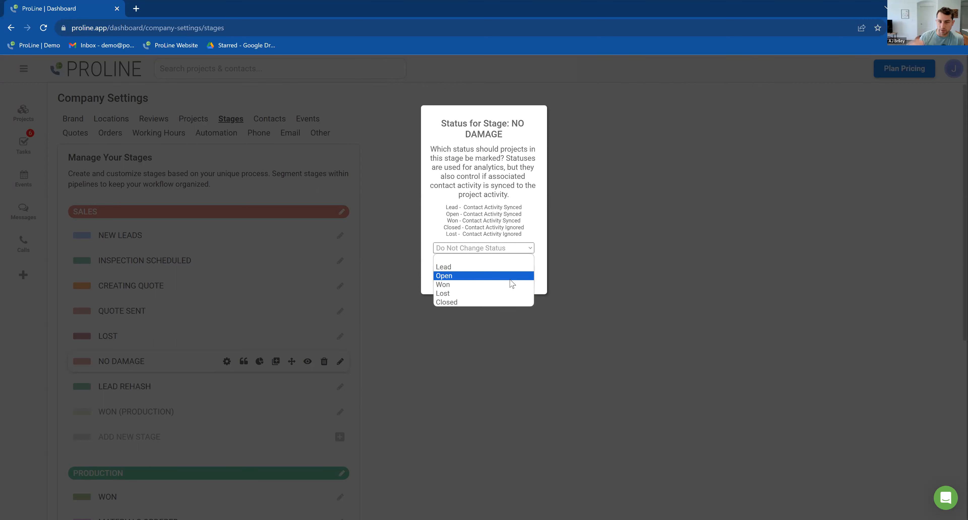
pyautogui.click(485, 293)
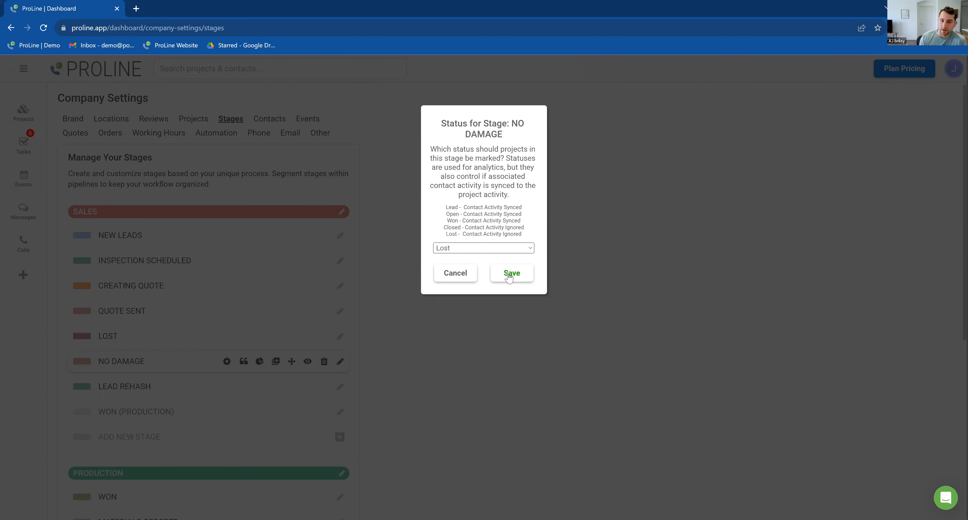
pyautogui.click(509, 278)
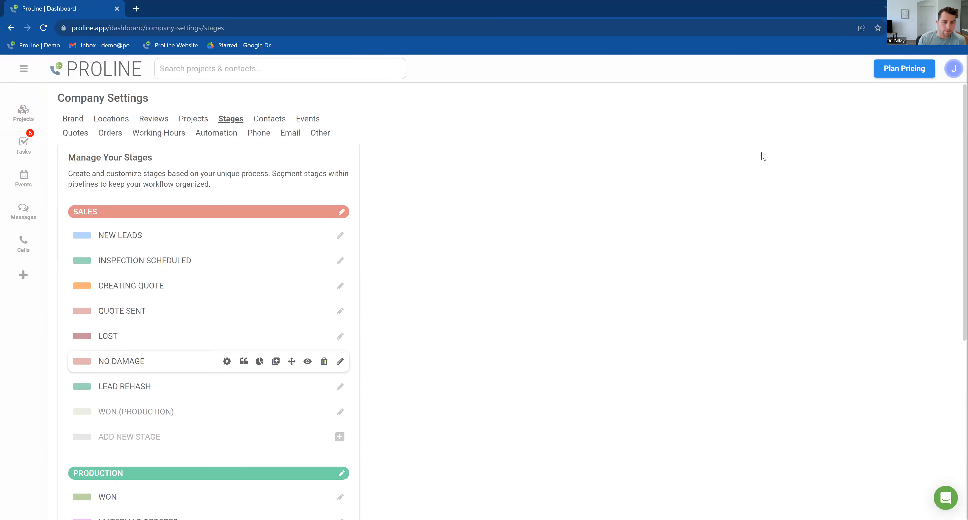
# - Enable archiving for the No Damage stage
pyautogui.click(307, 362)
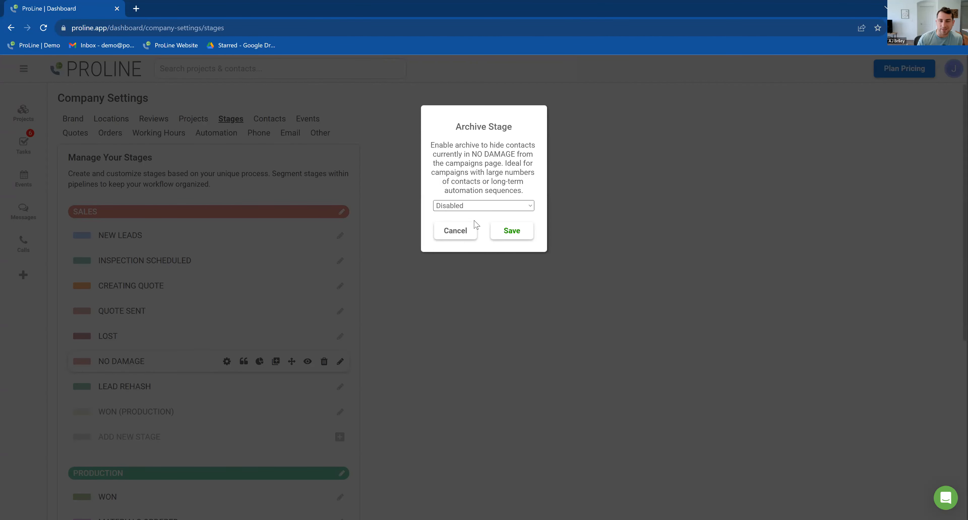
pyautogui.click(460, 235)
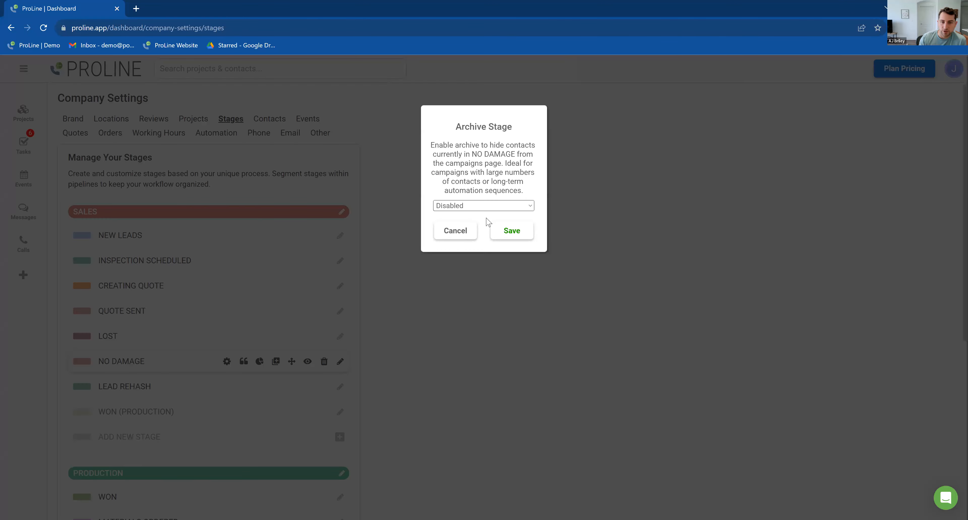
pyautogui.click(468, 237)
# - Check the No Damage column on the Sales project board, return to the stage settings and close the stage's editing options
pyautogui.click(32, 119)
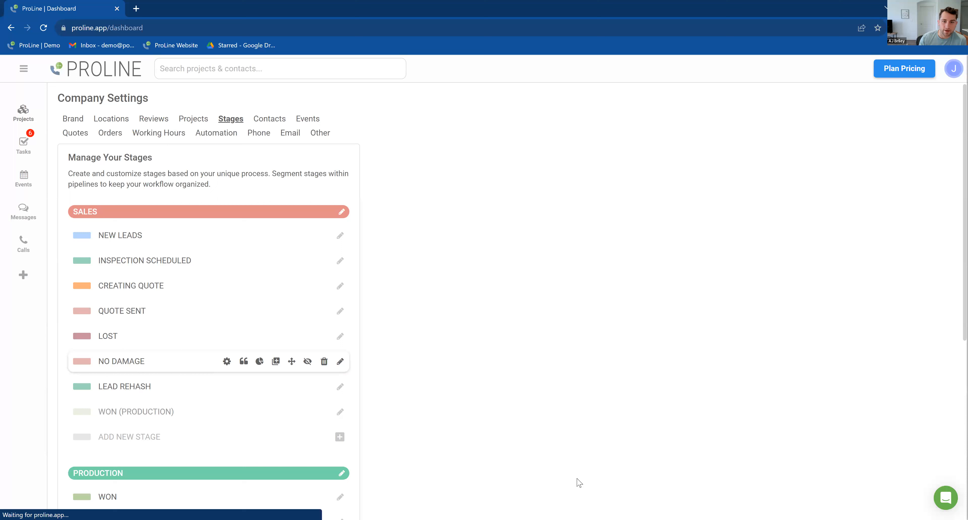
pyautogui.hscroll(10, 560, 508)
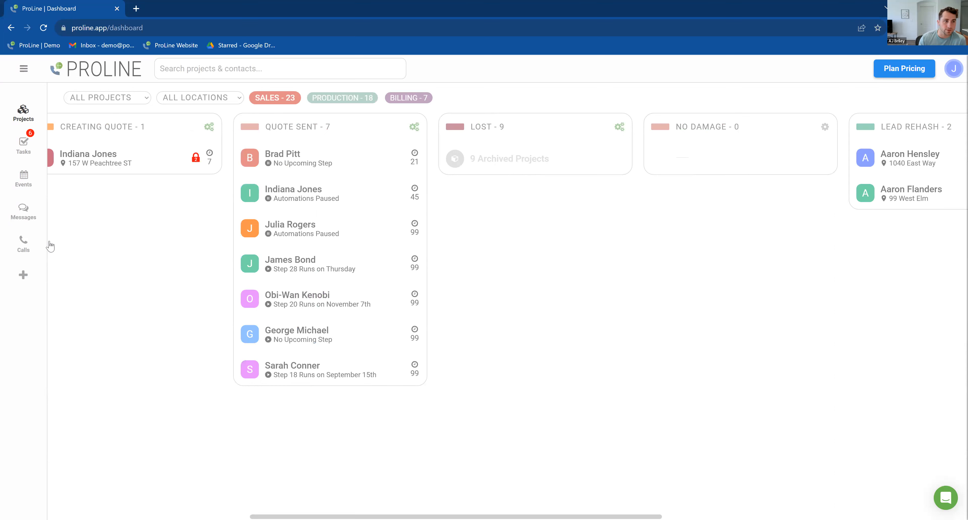
pyautogui.click(230, 118)
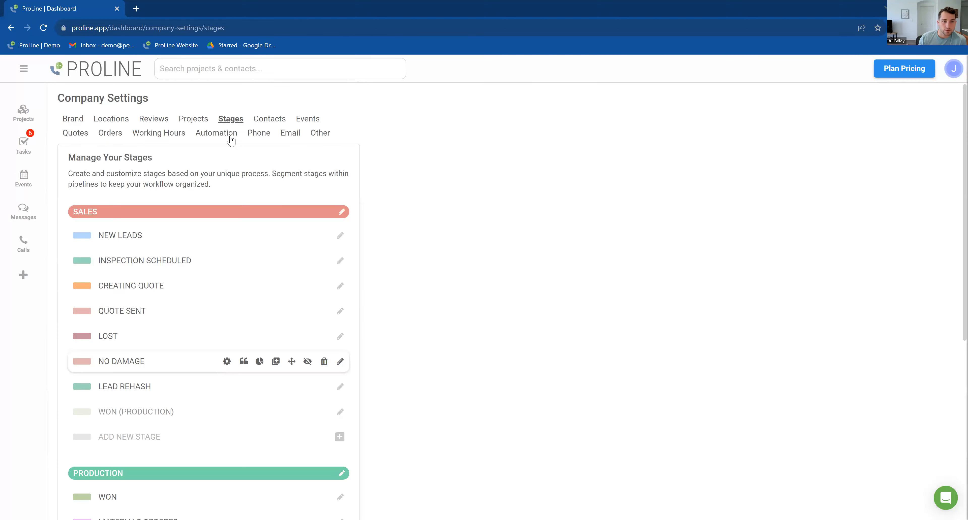
pyautogui.click(292, 362)
pyautogui.click(339, 362)
pyautogui.click(340, 362)
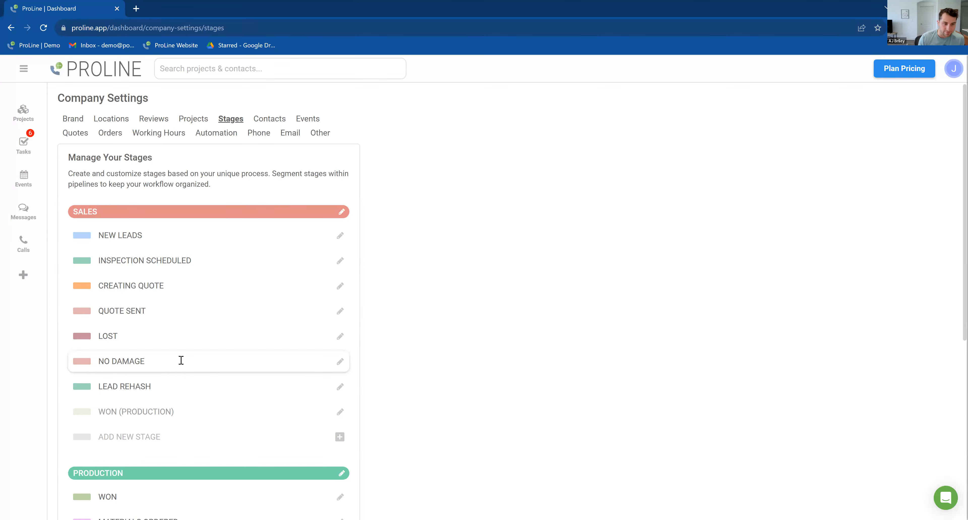
# - Go to the campaigns page and open the Sales Followup folder
pyautogui.click(24, 69)
pyautogui.click(93, 221)
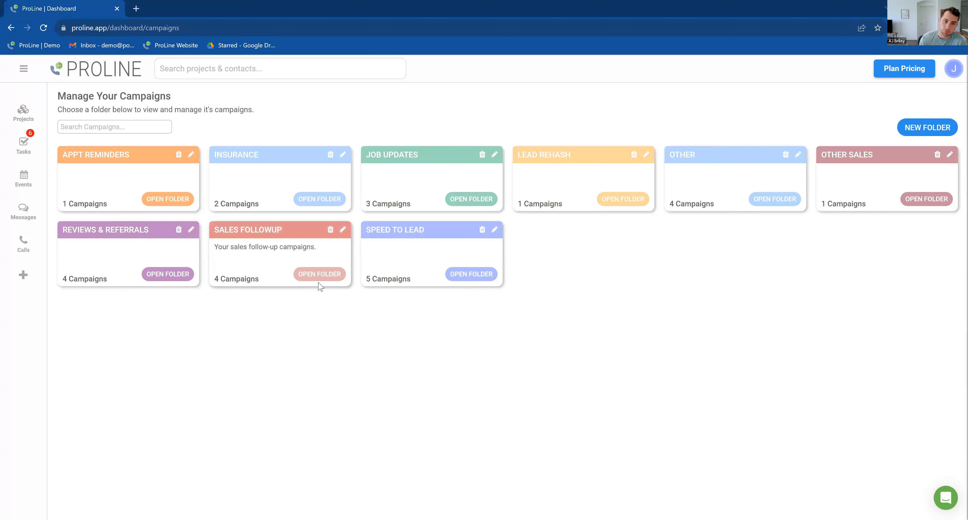
pyautogui.click(319, 275)
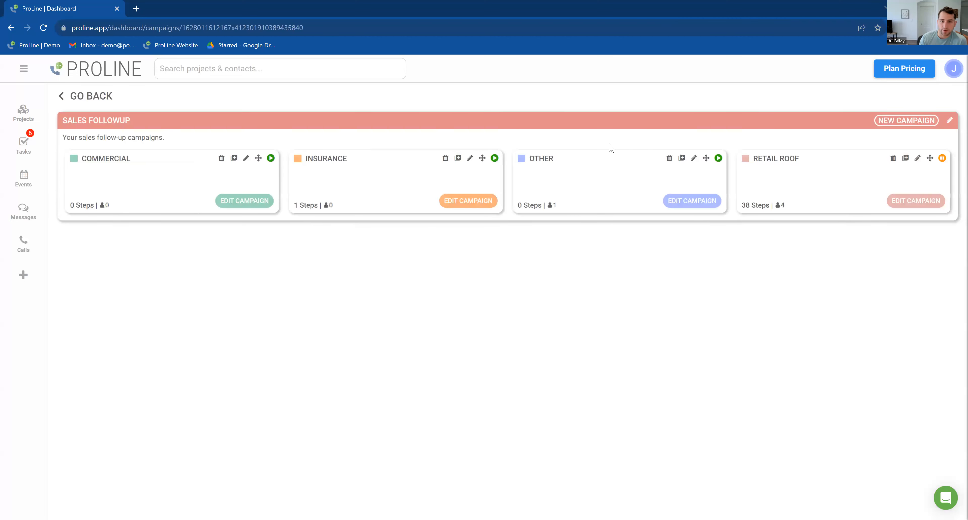
# - Create a campaign named "No Damage" with the description "Campaign for projects that don't have enough damage to warrant a claim."
pyautogui.click(890, 121)
pyautogui.click(458, 158)
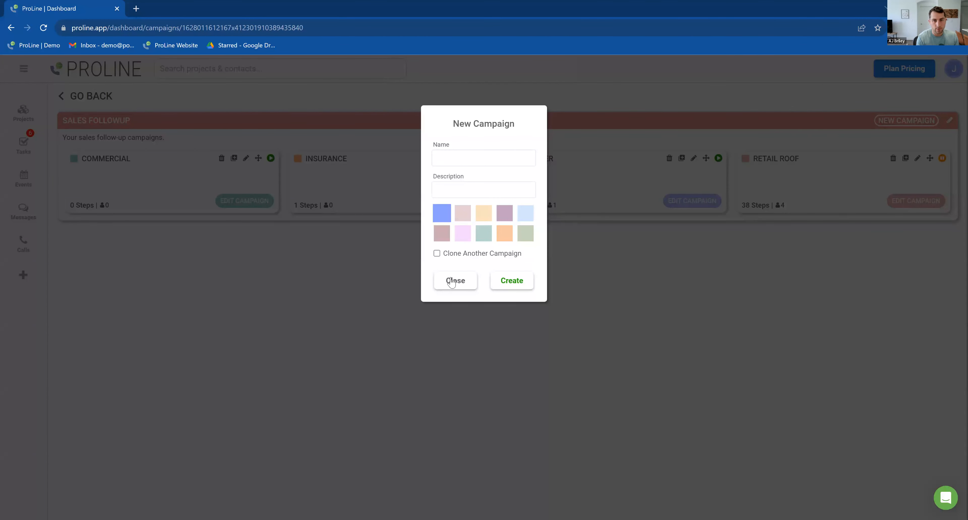
pyautogui.write('Noii')
pyautogui.press('BackSpace')
pyautogui.press('BackSpace')
pyautogui.press('BackSpace')
pyautogui.write('Damage')
pyautogui.click(462, 195)
pyautogui.write('Cam')
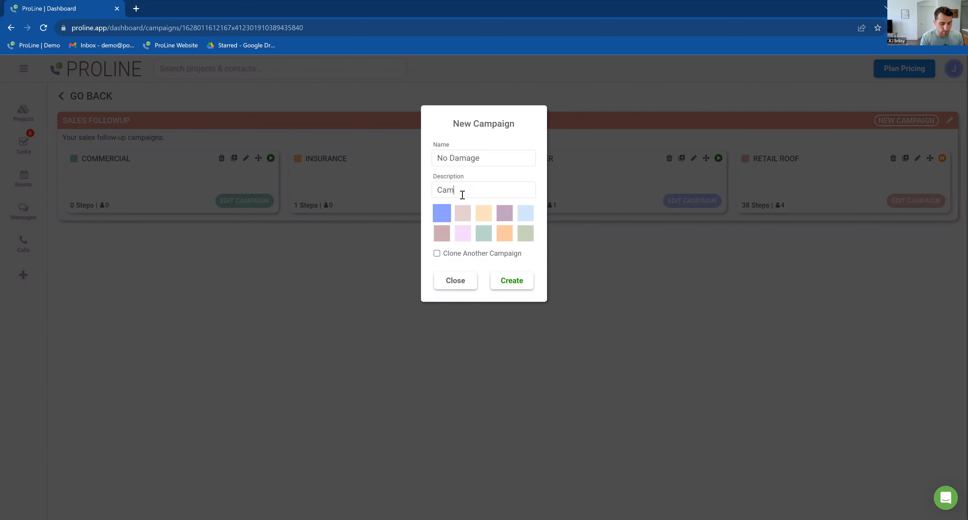
pyautogui.write('paign for projects t')
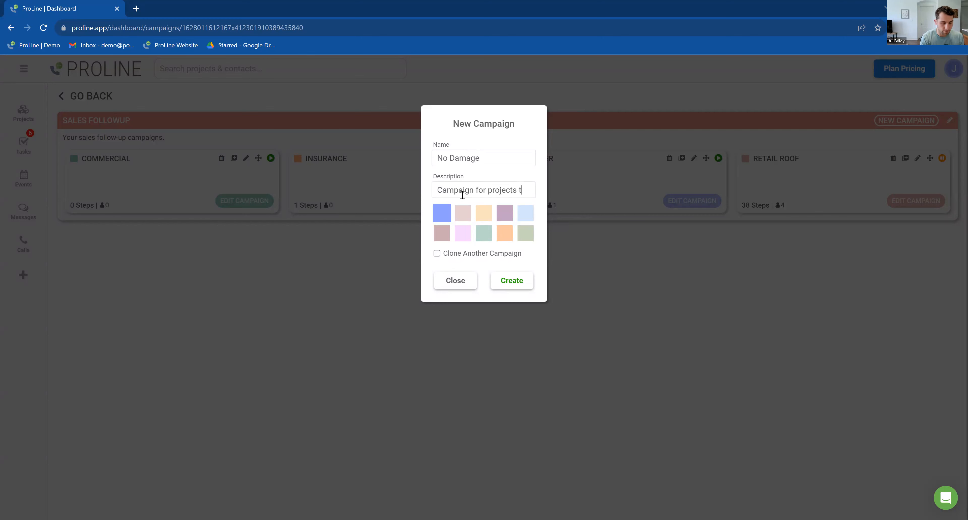
pyautogui.write("hat don't have enough damage to warrant a claim.")
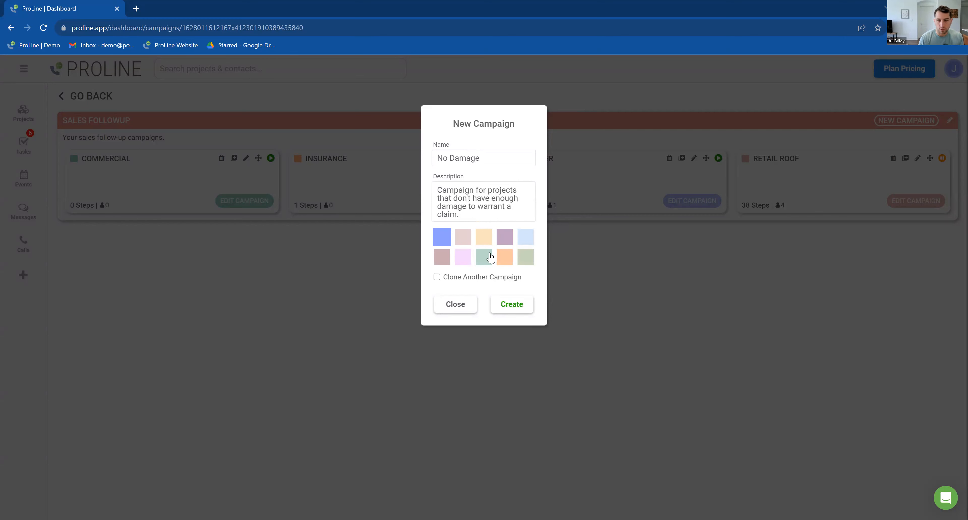
pyautogui.click(525, 305)
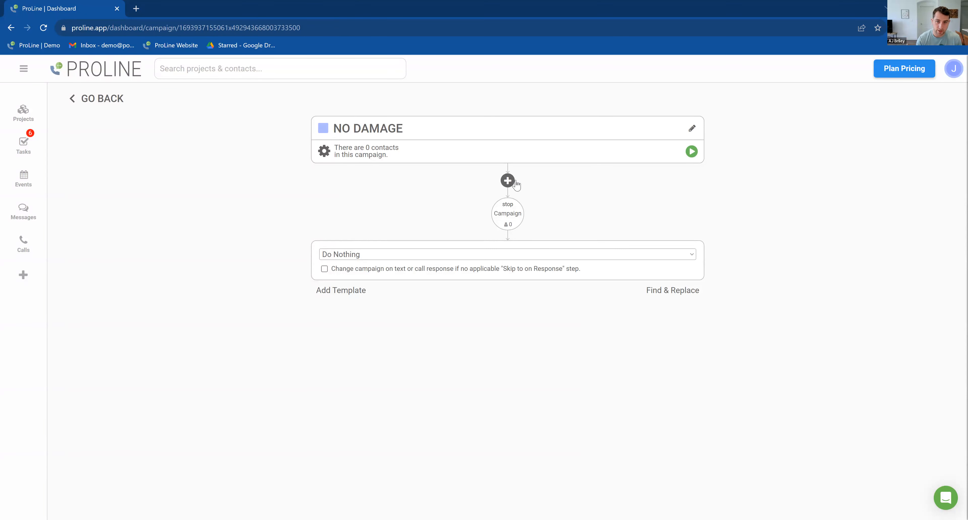
pyautogui.click(508, 180)
pyautogui.click(460, 196)
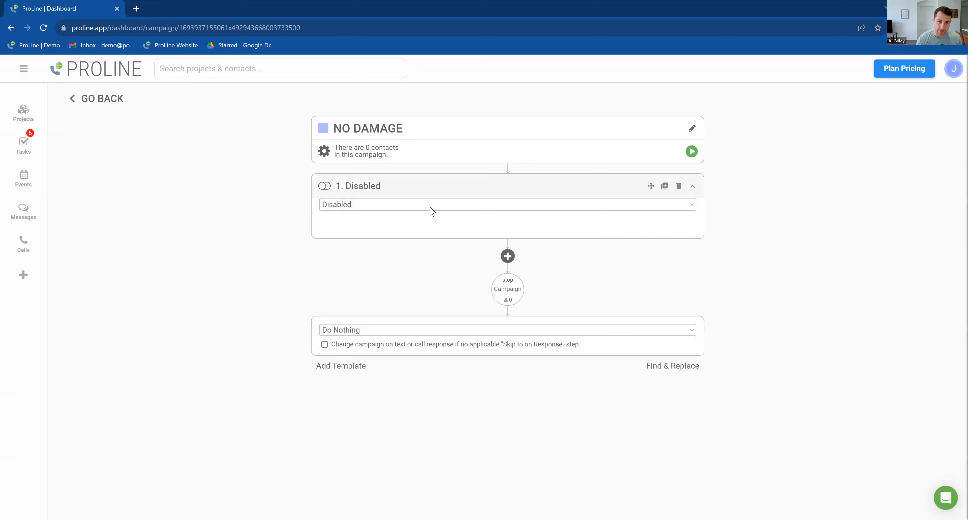
pyautogui.click(430, 207)
pyautogui.press('Return')
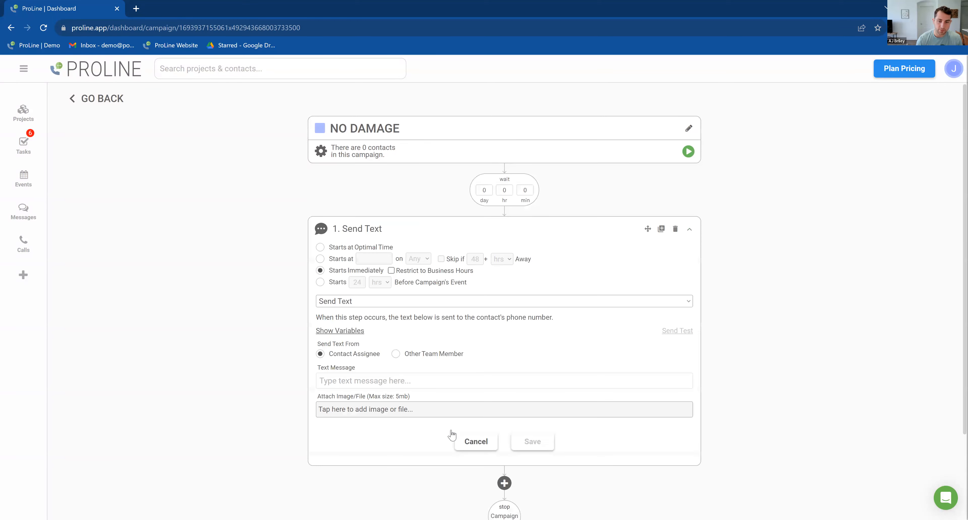
pyautogui.click(529, 194)
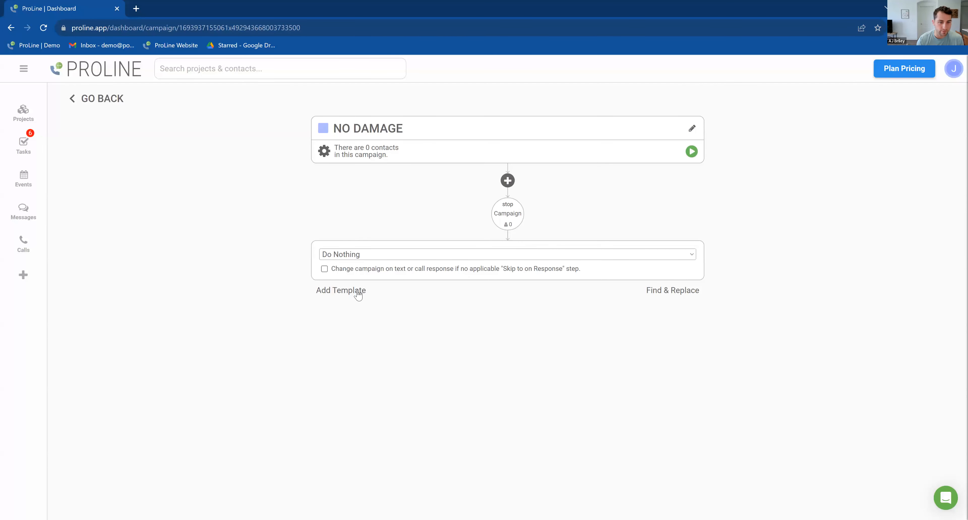
# - Add the steps of the No Damage (Roofing) template to the No Damage campaign, keeping existing steps
pyautogui.click(357, 291)
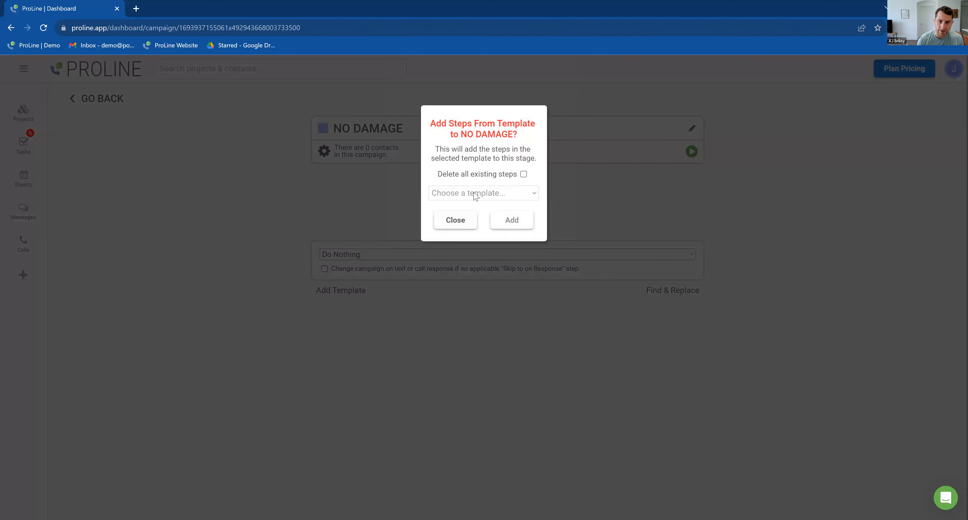
pyautogui.click(476, 195)
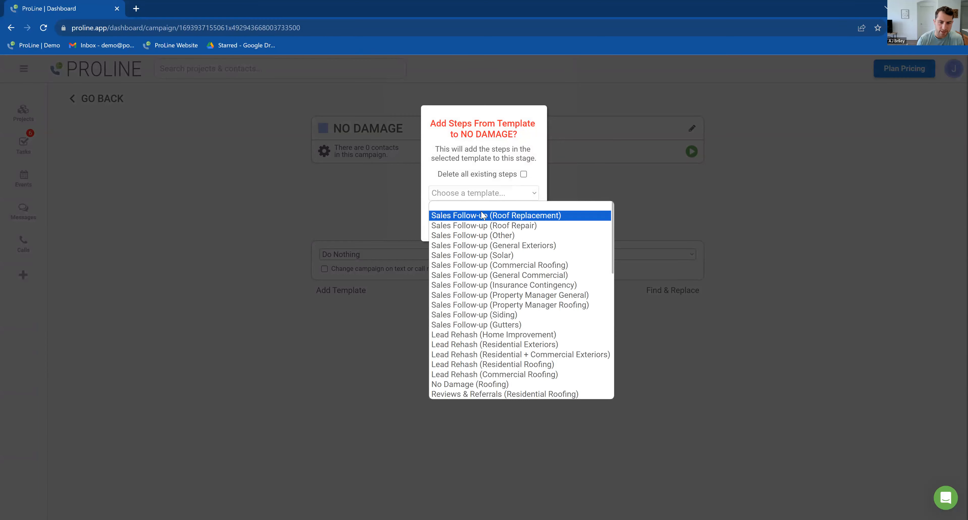
pyautogui.scroll(-8, 510, 262)
pyautogui.scroll(8, 524, 234)
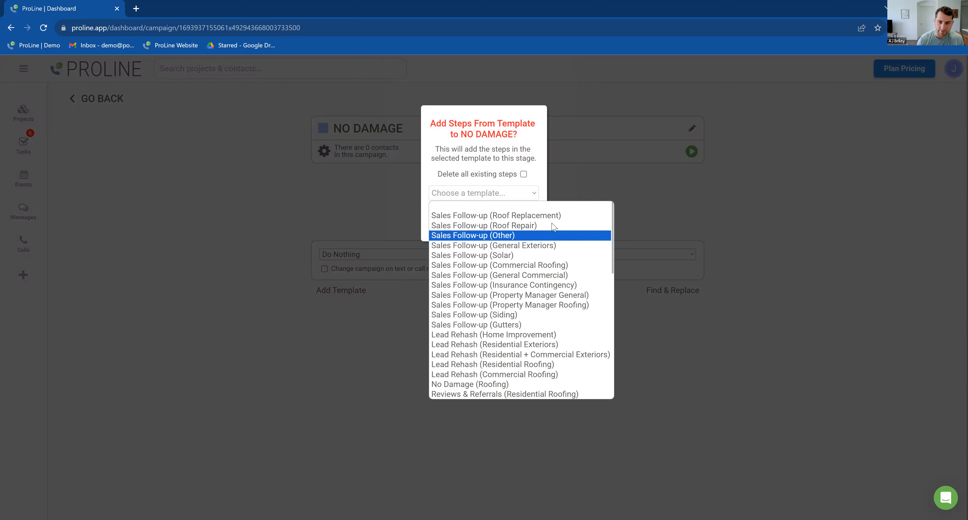
pyautogui.scroll(-8, 552, 285)
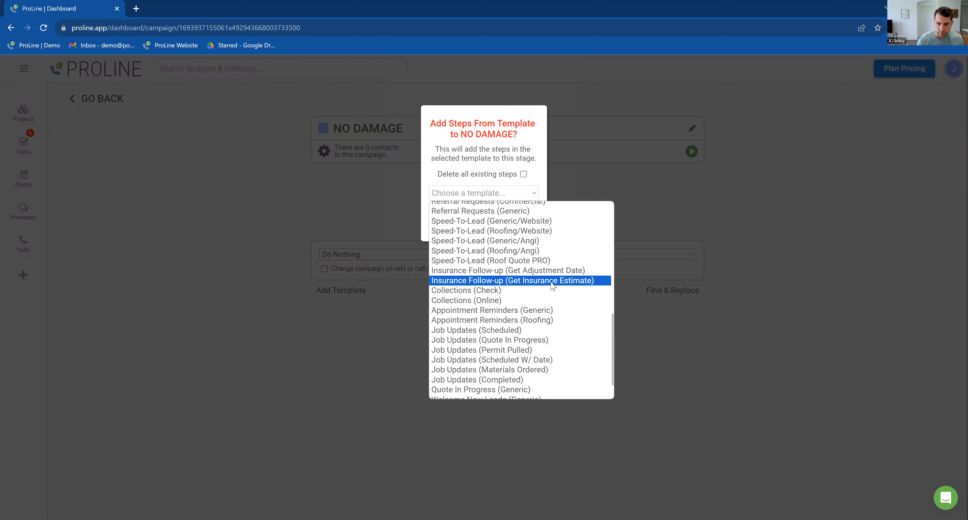
pyautogui.scroll(-1, 553, 285)
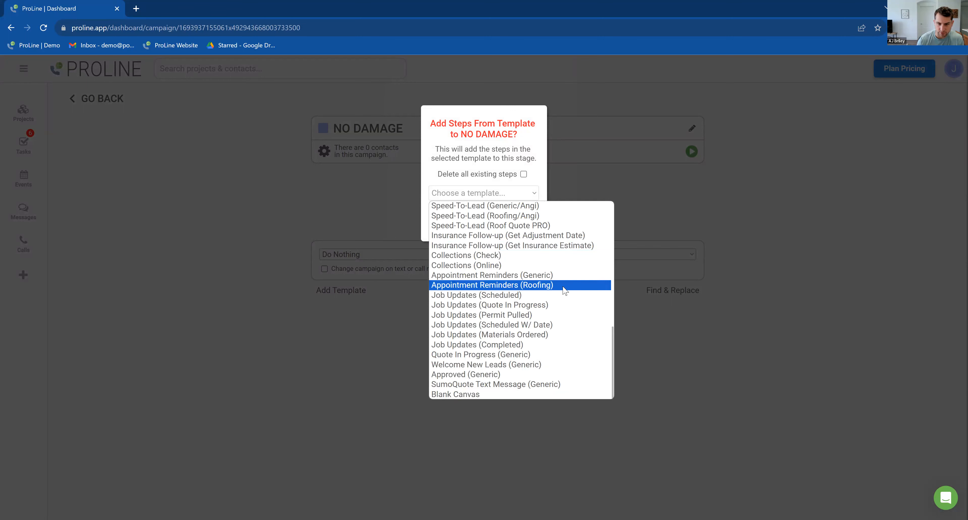
pyautogui.scroll(6, 566, 319)
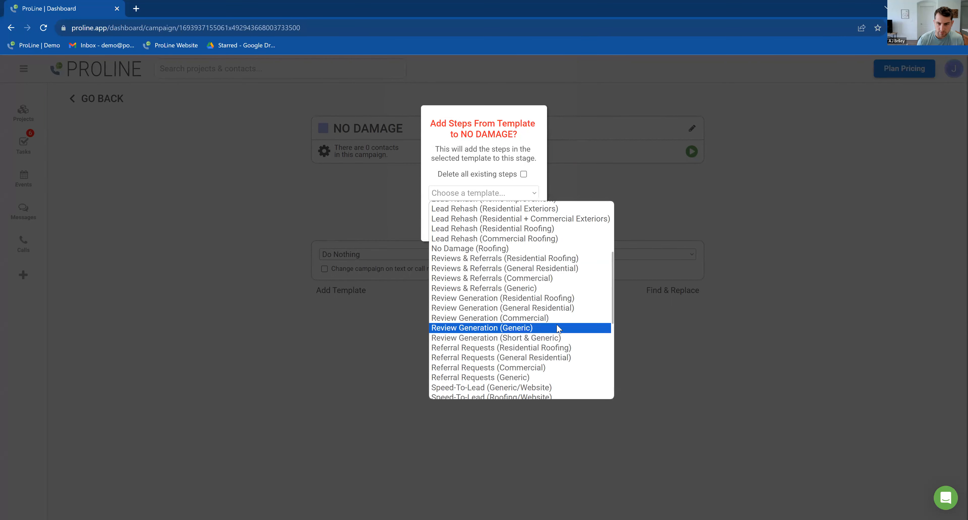
pyautogui.scroll(-4, 562, 321)
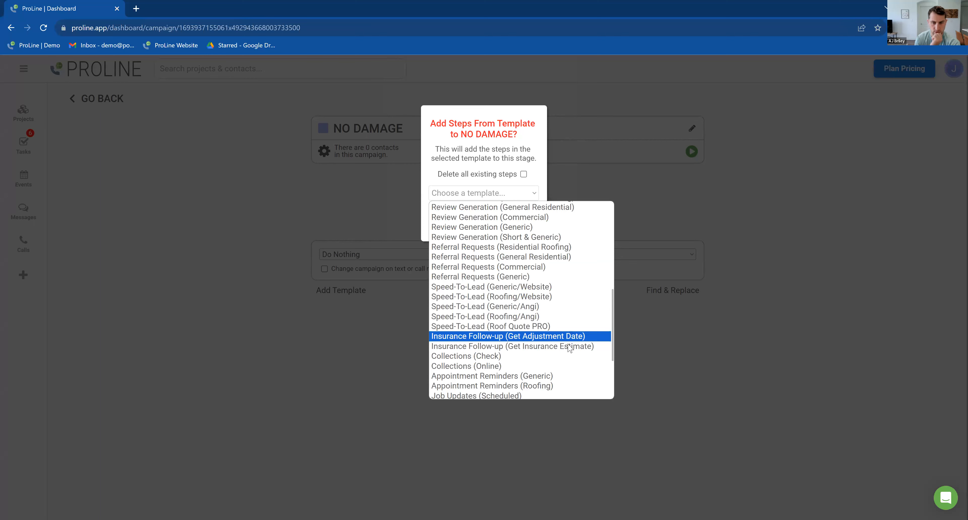
pyautogui.scroll(4, 540, 343)
pyautogui.scroll(-8, 556, 347)
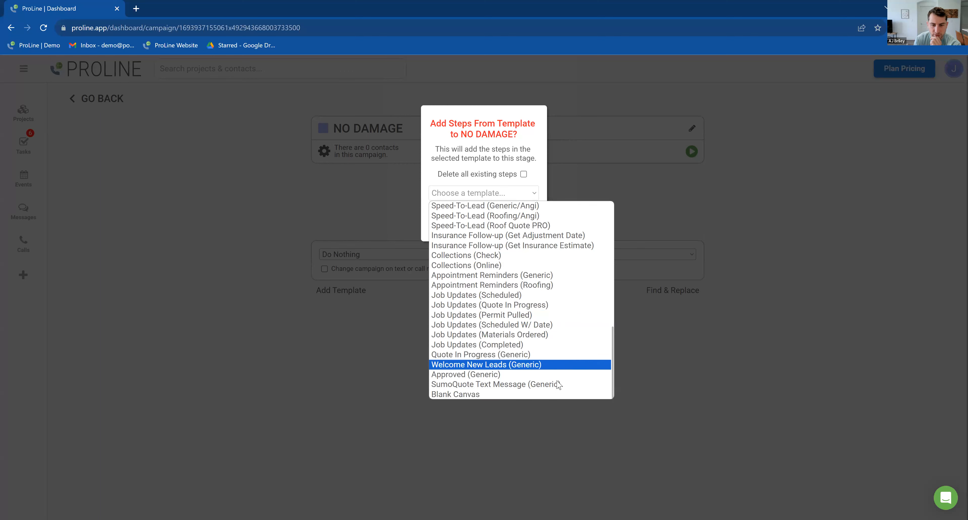
pyautogui.scroll(5, 568, 338)
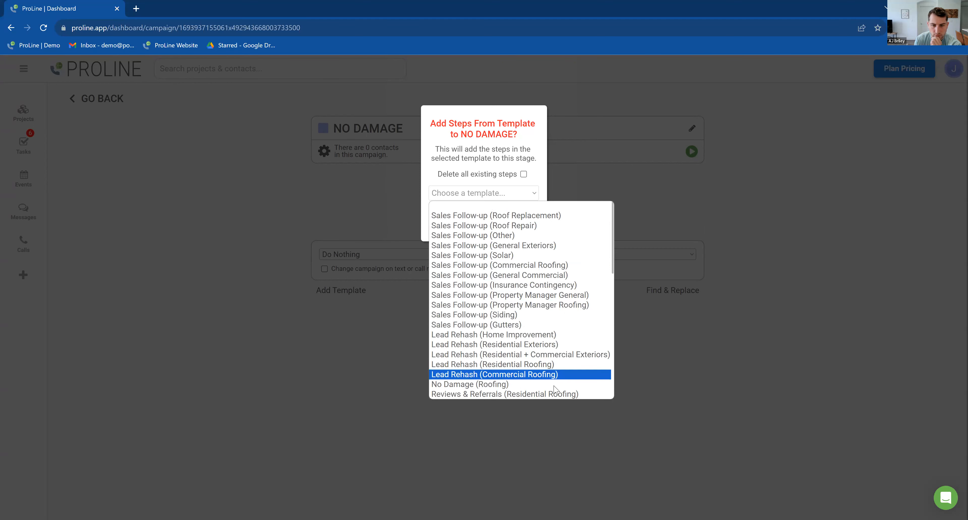
pyautogui.click(540, 390)
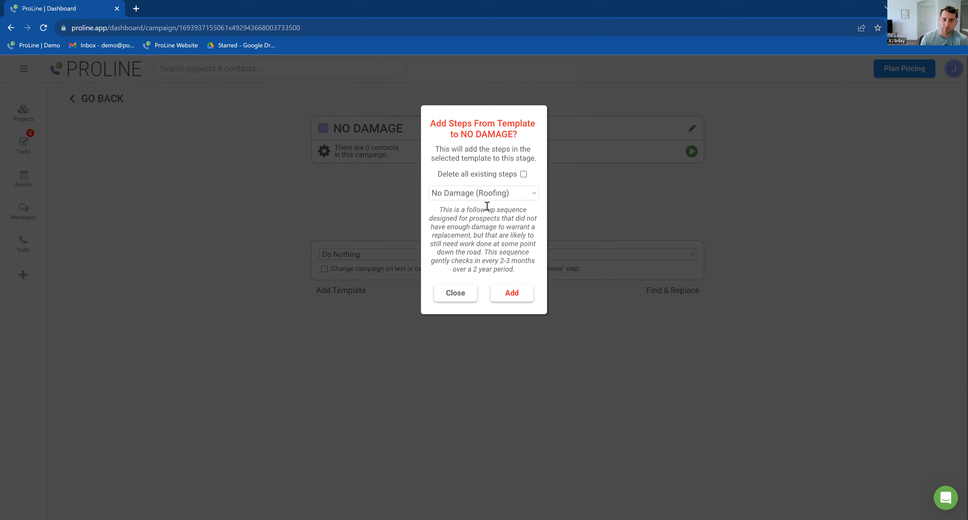
pyautogui.click(512, 293)
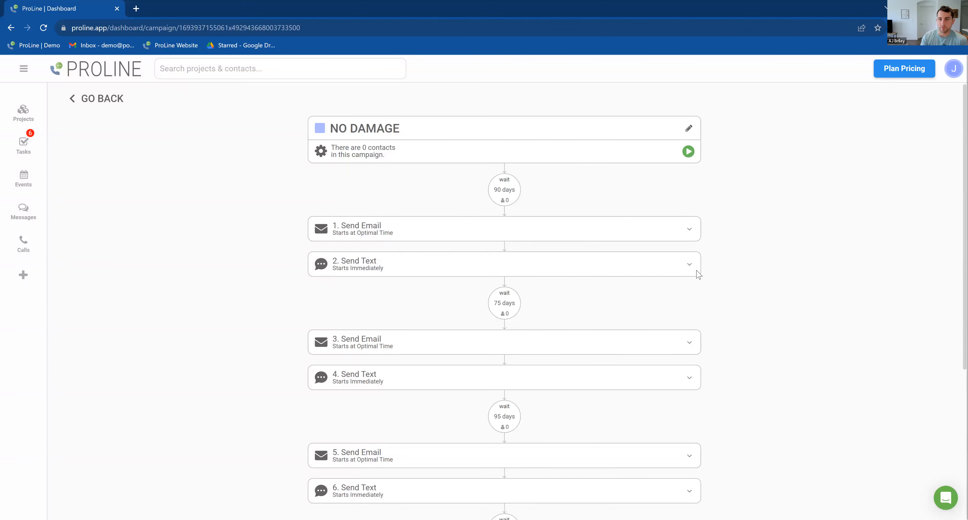
# - Review the sequence of emails, texts and wait times in the No Damage campaign and check the options for adding another template
pyautogui.scroll(-8, 553, 277)
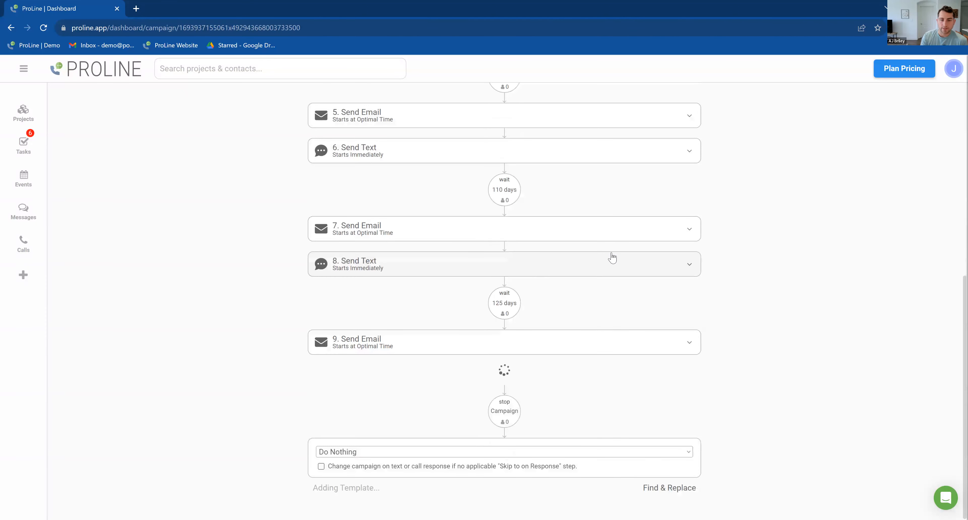
pyautogui.scroll(-3, 609, 256)
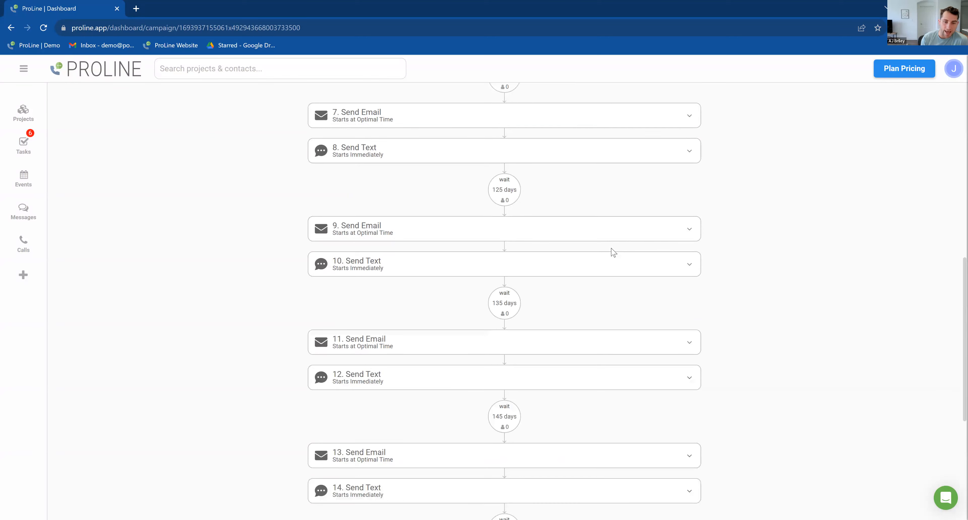
pyautogui.scroll(-5, 618, 253)
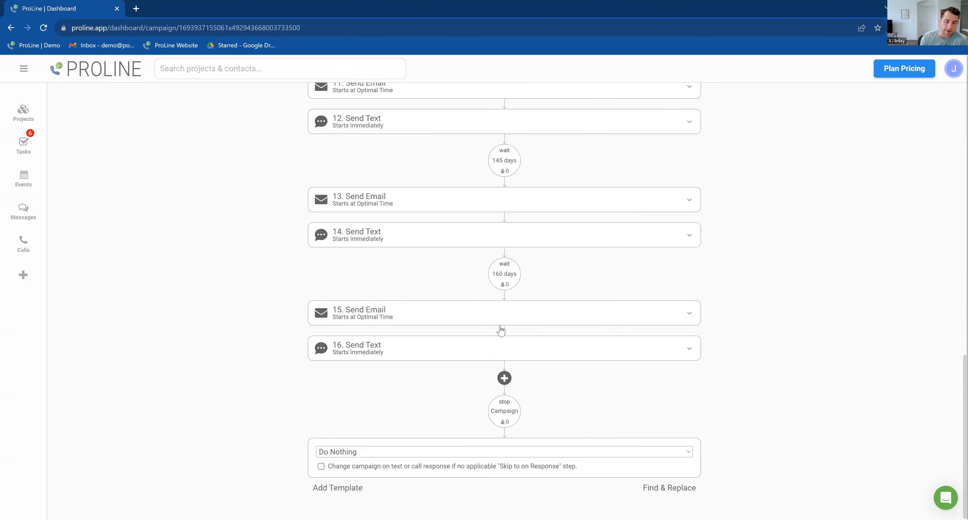
pyautogui.click(340, 489)
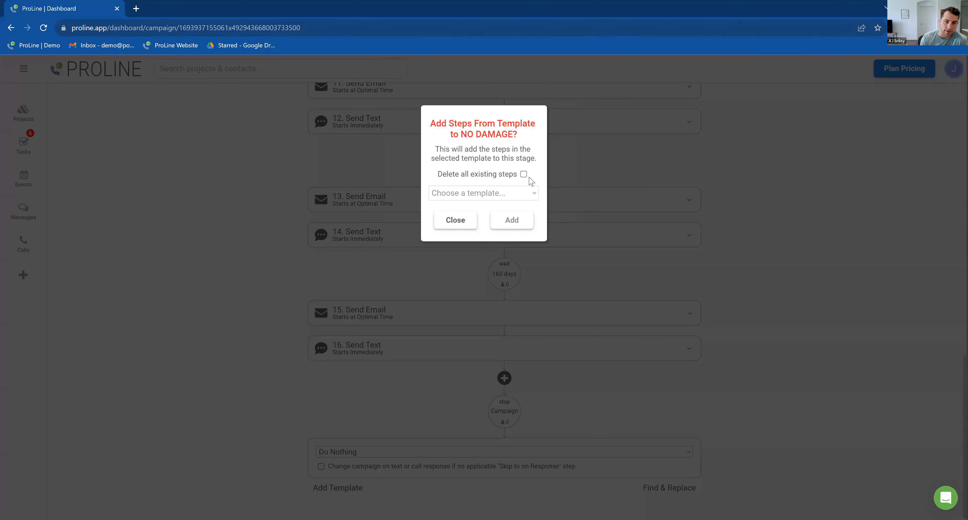
pyautogui.click(466, 222)
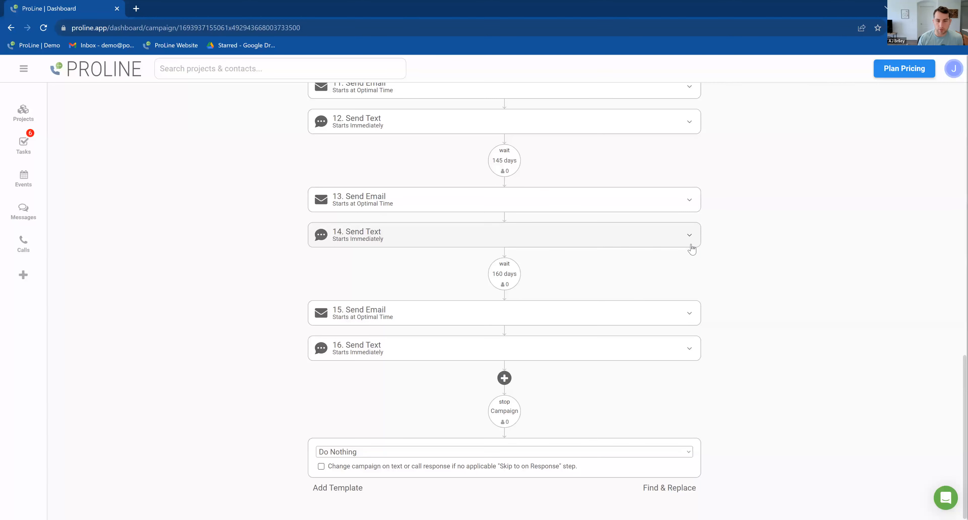
pyautogui.scroll(20, 709, 214)
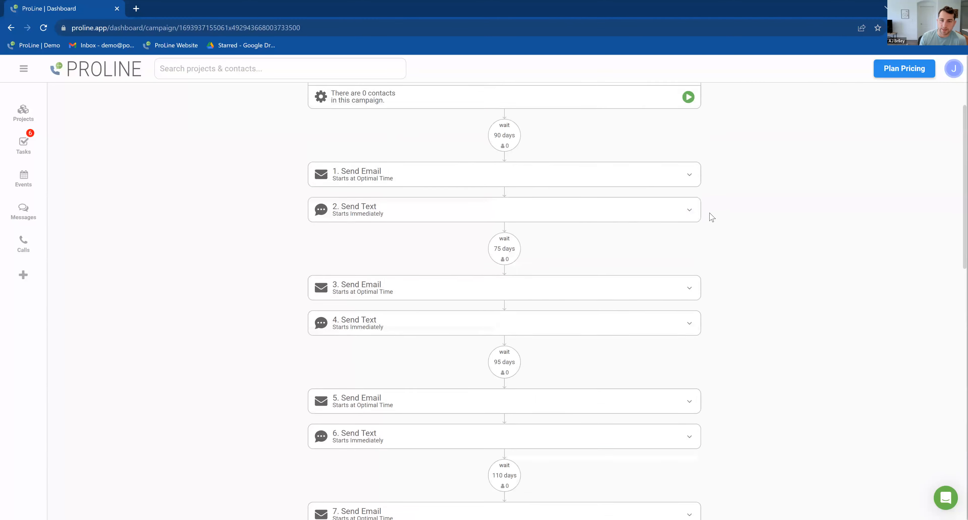
pyautogui.scroll(2, 711, 216)
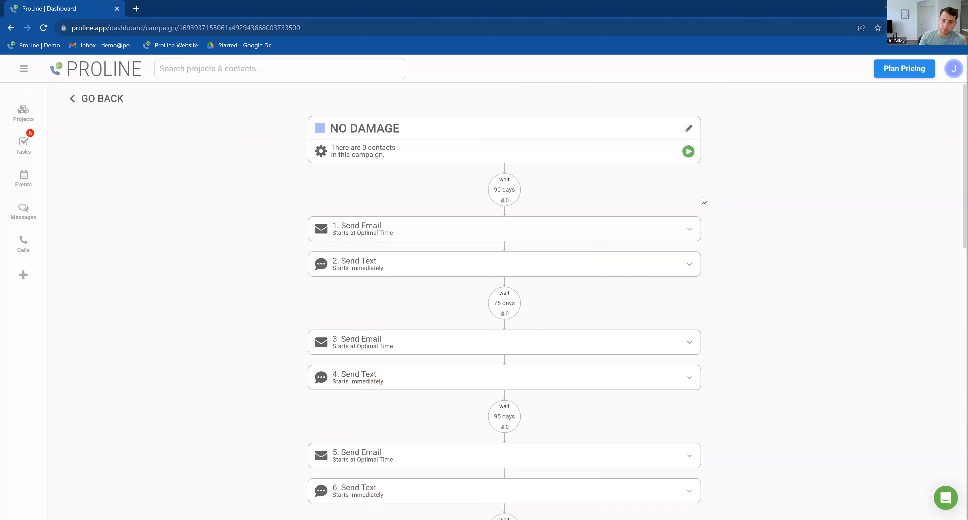
pyautogui.scroll(-15, 486, 301)
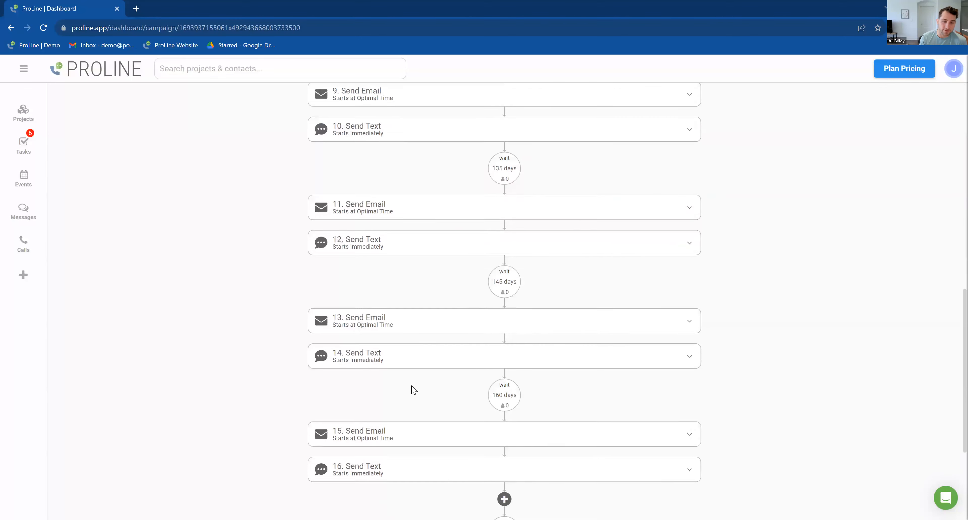
pyautogui.scroll(-3, 413, 390)
pyautogui.click(344, 488)
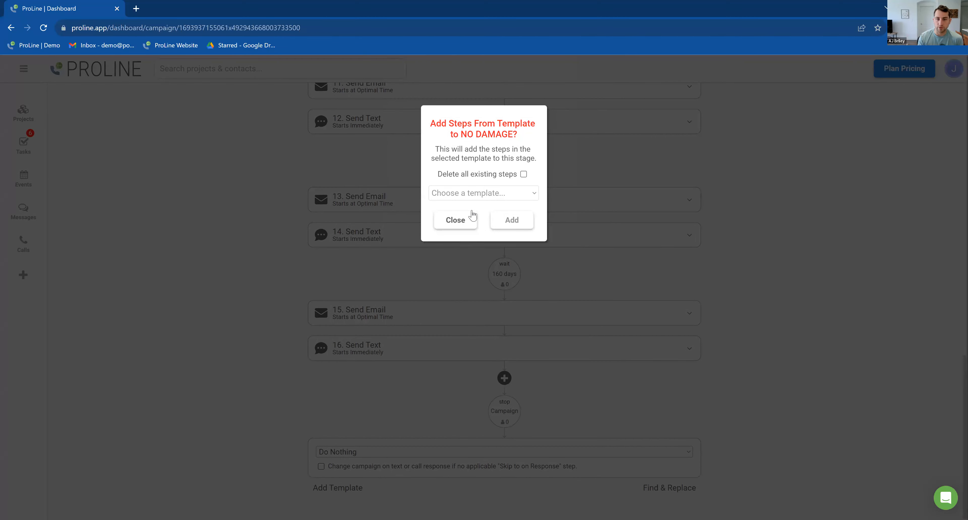
pyautogui.click(455, 221)
pyautogui.scroll(15, 577, 256)
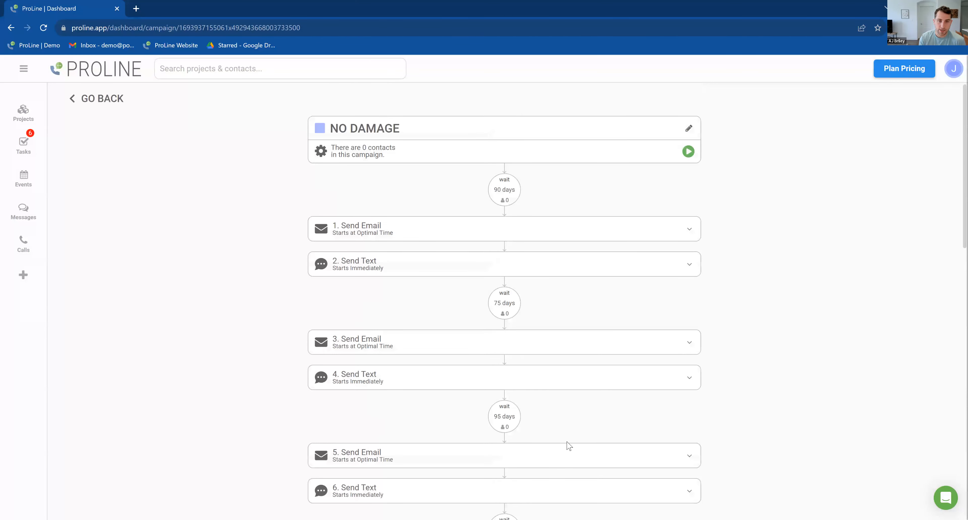
# - Examine the timing and message content of the campaign's first email and first text steps, collapsing each one
pyautogui.click(456, 238)
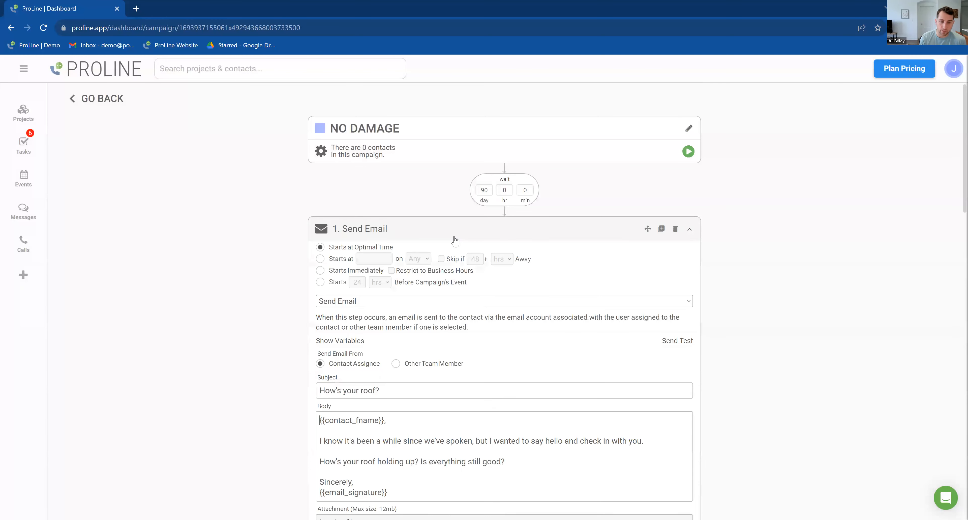
pyautogui.click(472, 238)
pyautogui.click(465, 268)
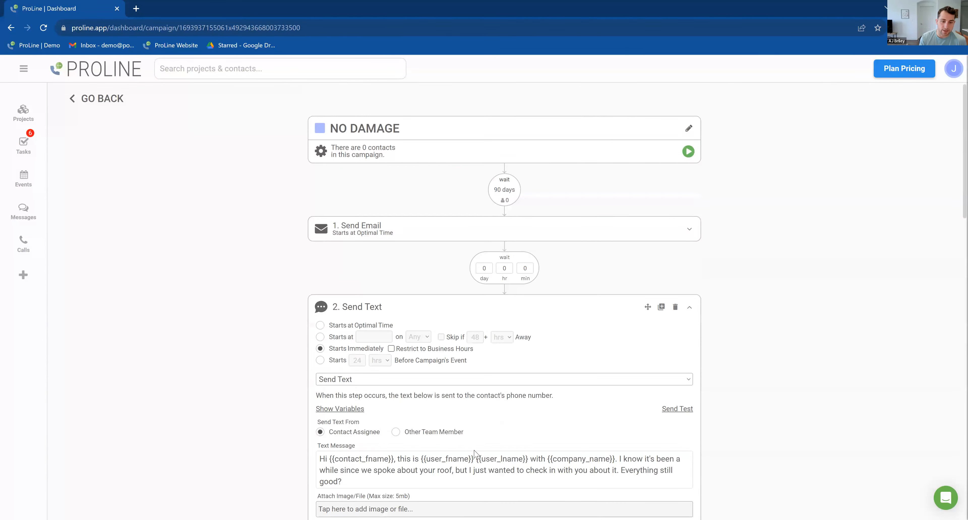
pyautogui.click(502, 312)
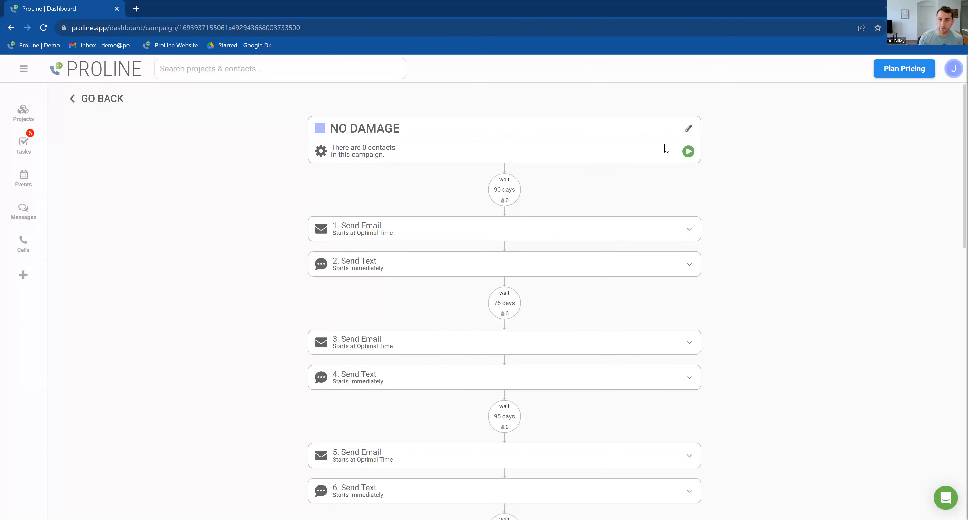
# - Enable the No Damage campaign and return to the No Damage column on the Sales project board
pyautogui.click(688, 152)
pyautogui.click(511, 188)
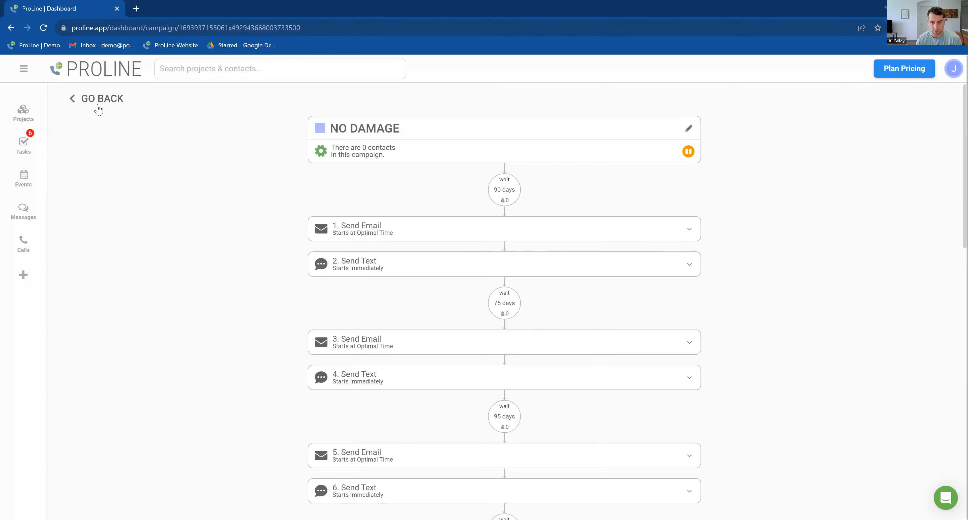
pyautogui.click(99, 110)
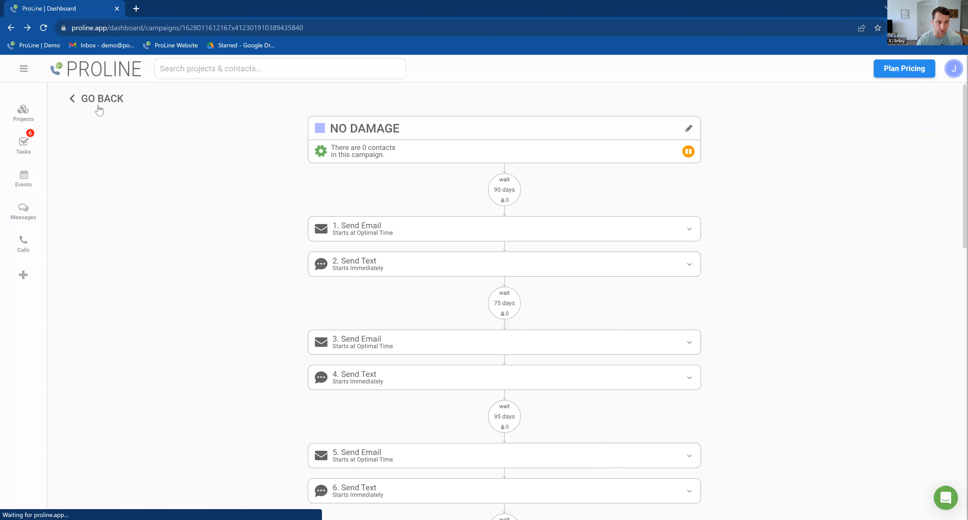
pyautogui.click(96, 97)
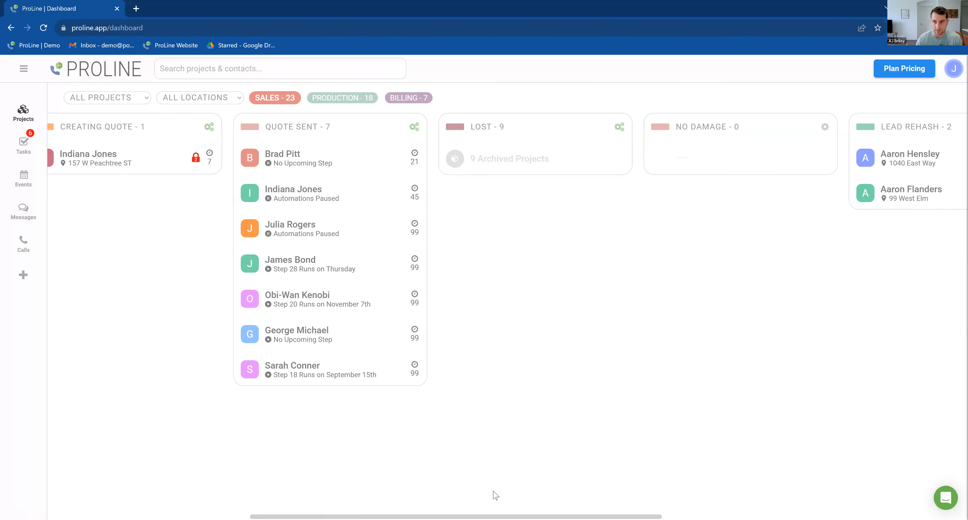
pyautogui.hscroll(6, 526, 506)
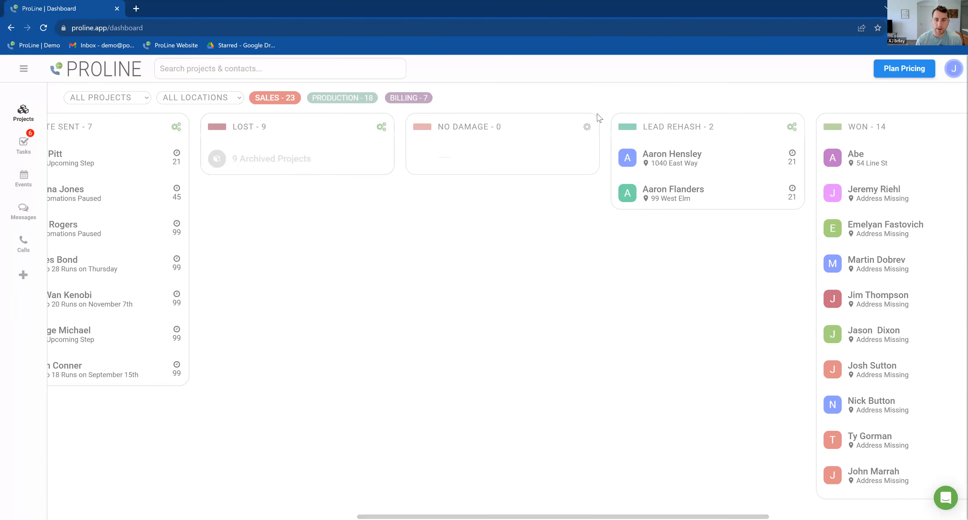
# - Check the No Damage stage's automation page, then move the first Quote Sent project into the No Damage column
pyautogui.click(587, 127)
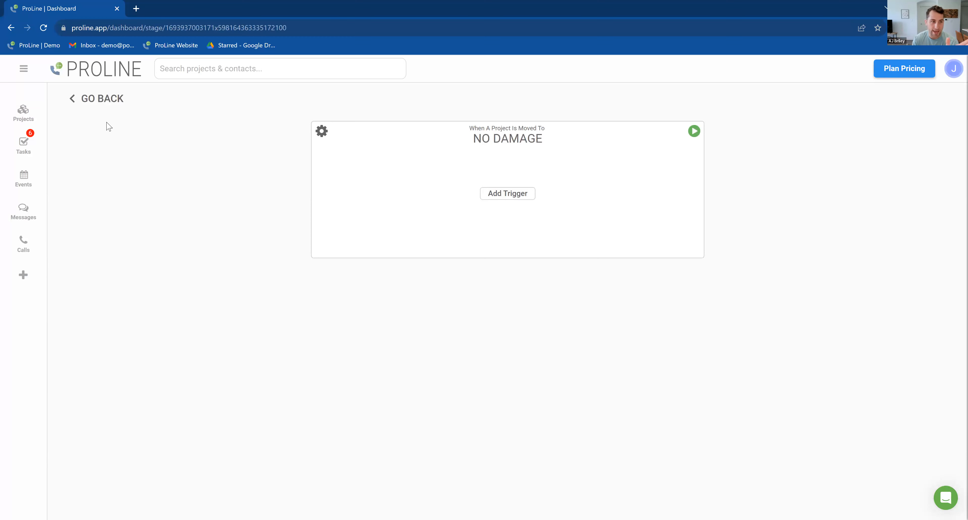
pyautogui.click(102, 100)
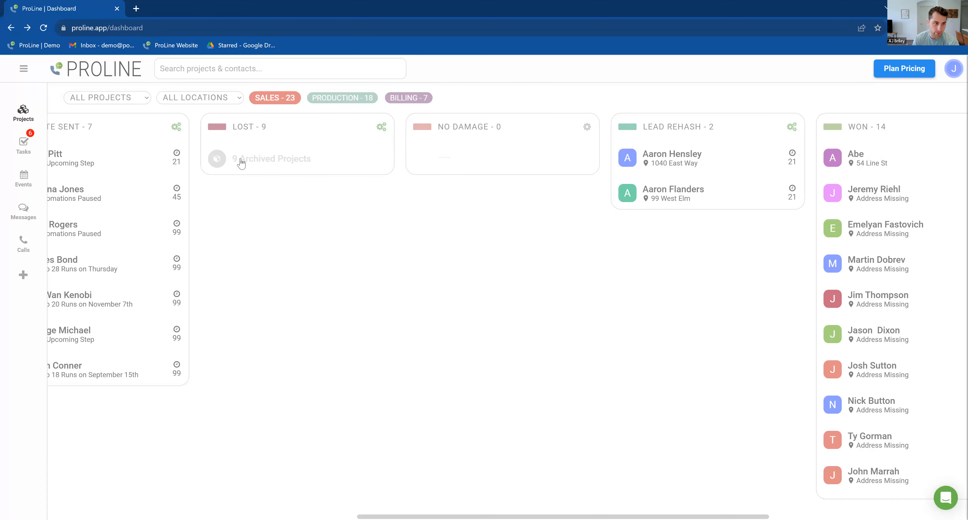
pyautogui.moveTo(107, 173); pyautogui.dragTo(515, 152)
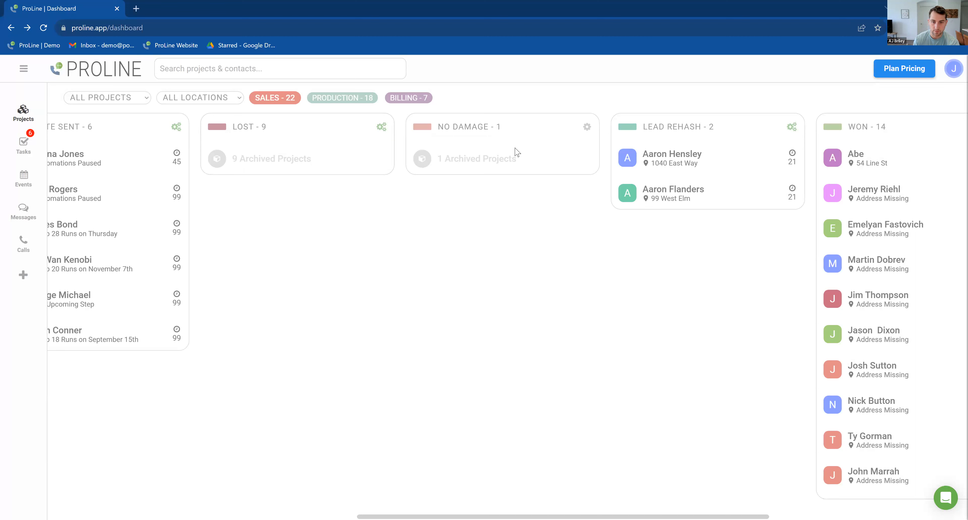
pyautogui.moveTo(620, 194); pyautogui.dragTo(621, 193)
# - Open the No Damage stage's automation page and enable its campaign triggers
pyautogui.click(588, 128)
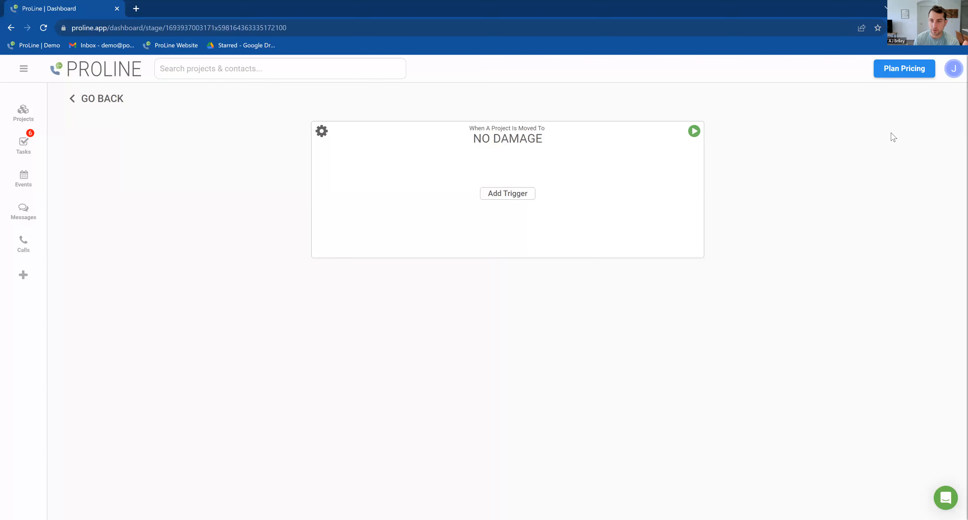
pyautogui.click(694, 132)
pyautogui.click(518, 190)
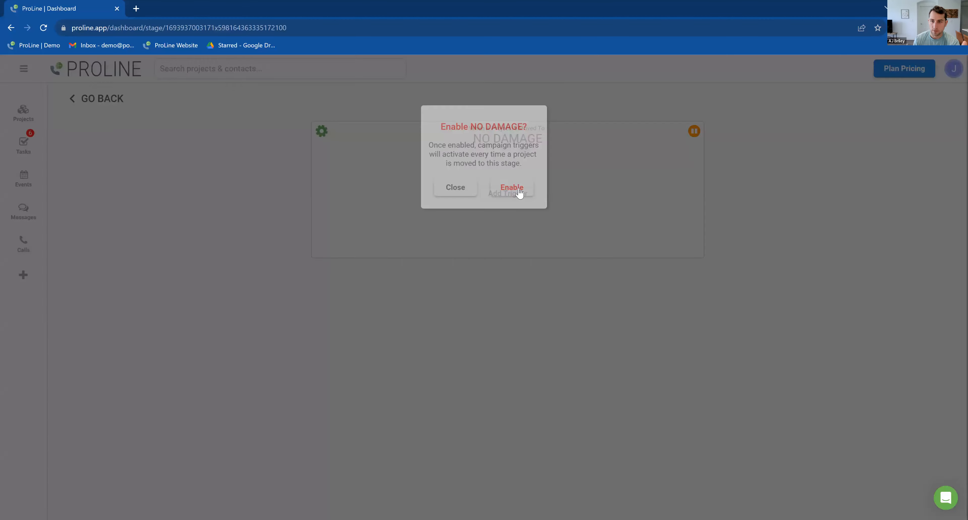
# - Add a trigger to the No Damage stage that starts the SALES FOLLOWUP | NO DAMAGE campaign for all projects
pyautogui.click(526, 196)
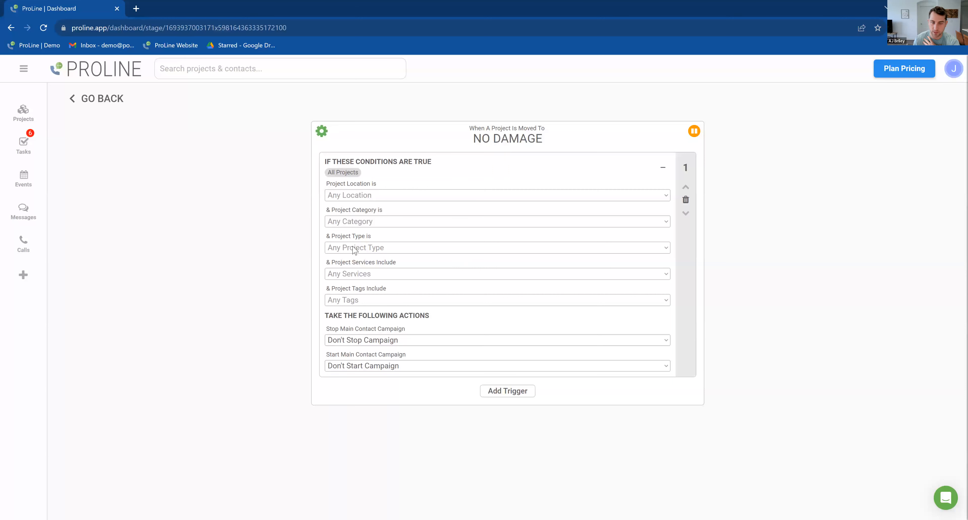
pyautogui.click(398, 364)
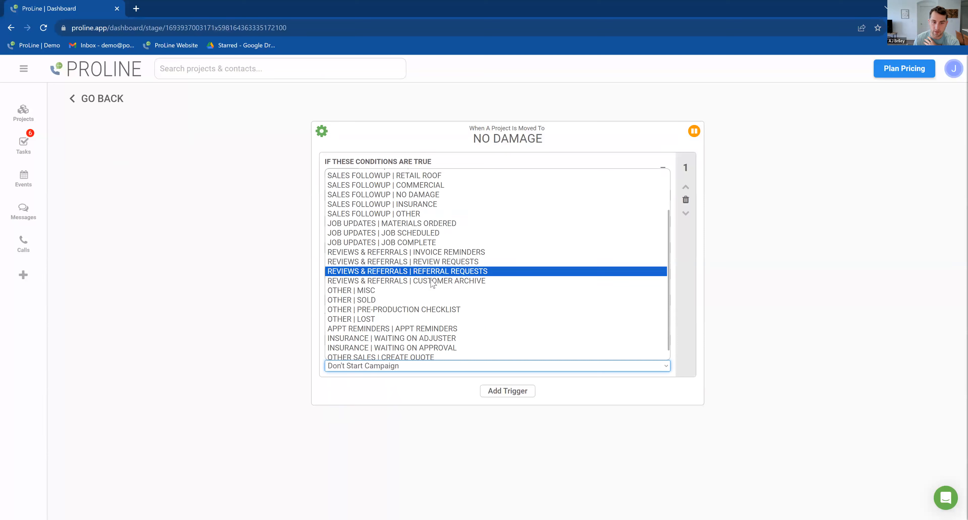
pyautogui.scroll(3, 421, 265)
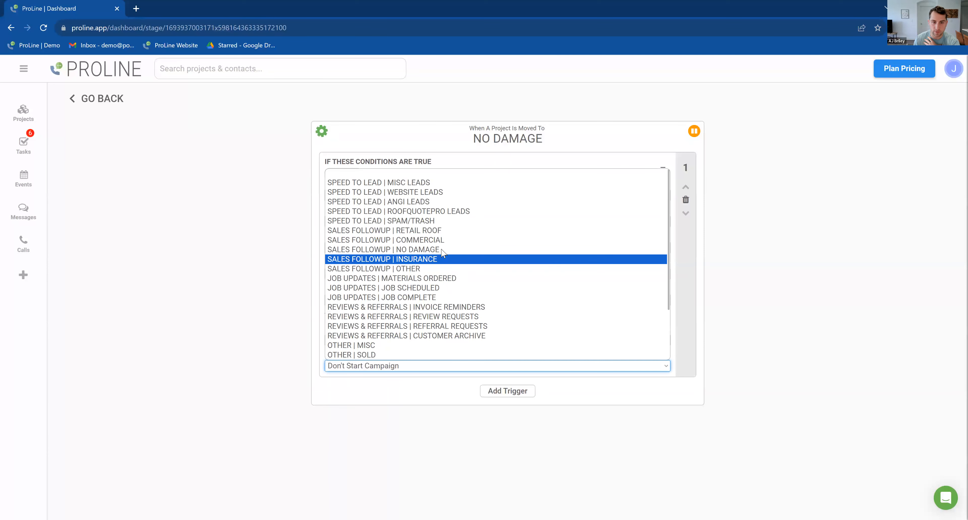
pyautogui.click(434, 251)
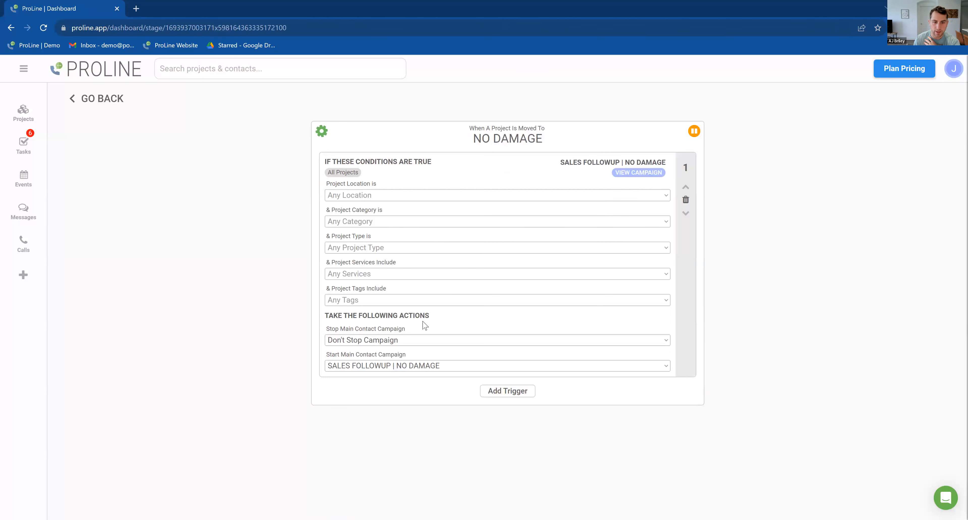
pyautogui.click(601, 165)
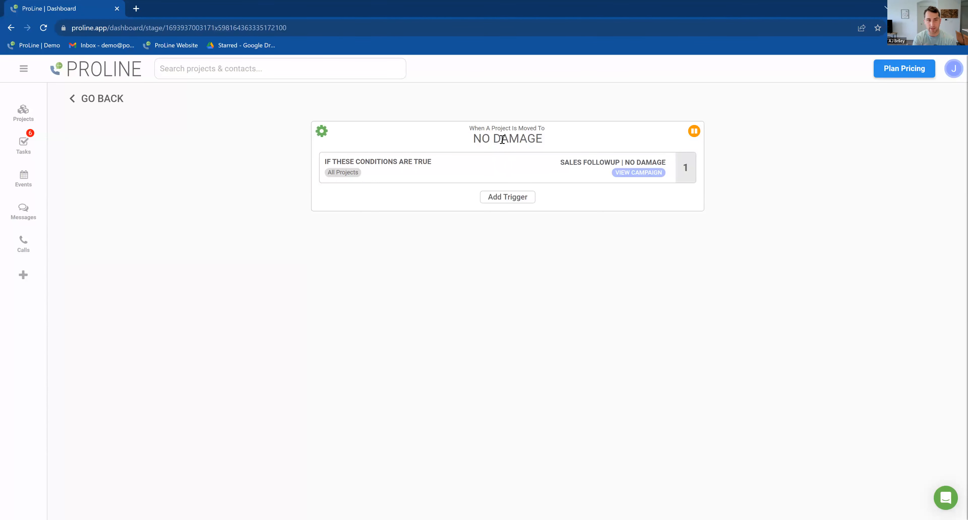
# - Switch the No Damage stage's campaign triggers off and back on, viewing the linked campaign in between
pyautogui.click(694, 131)
pyautogui.click(511, 188)
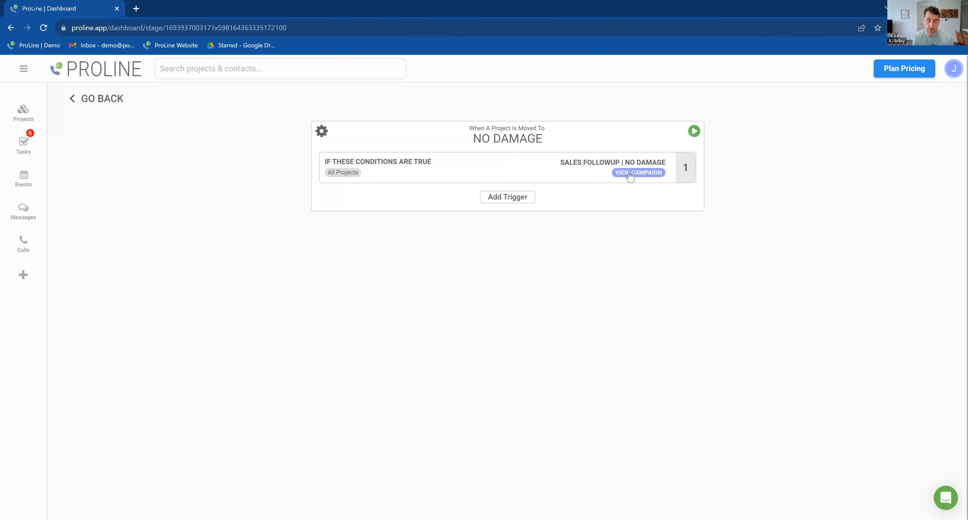
pyautogui.click(641, 174)
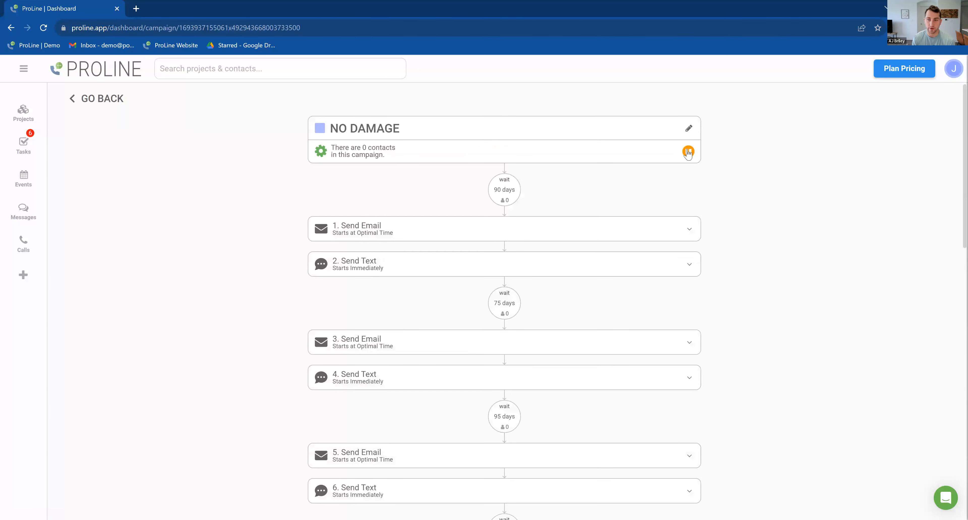
pyautogui.click(113, 99)
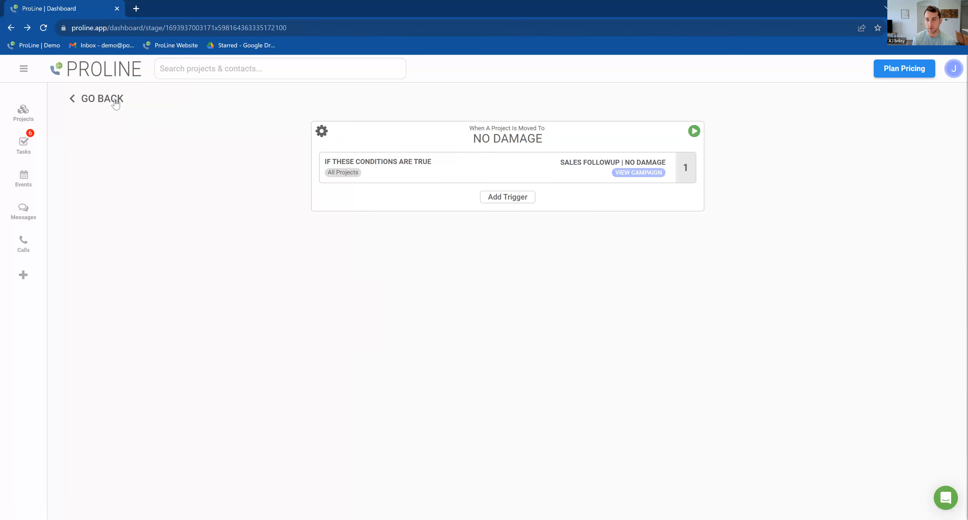
pyautogui.click(694, 132)
pyautogui.click(504, 193)
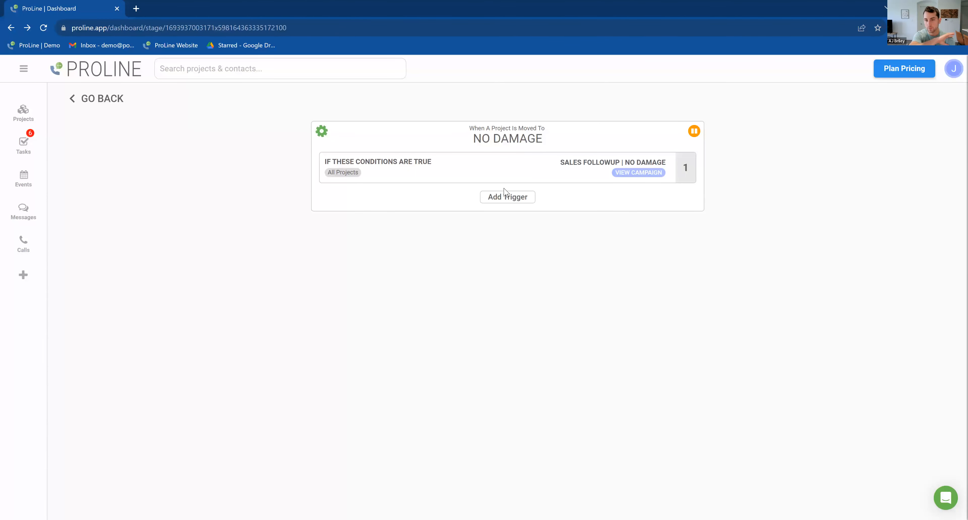
# - Review the campaign linked to the No Damage trigger, and recheck the stage's automation page from the project board
pyautogui.click(623, 172)
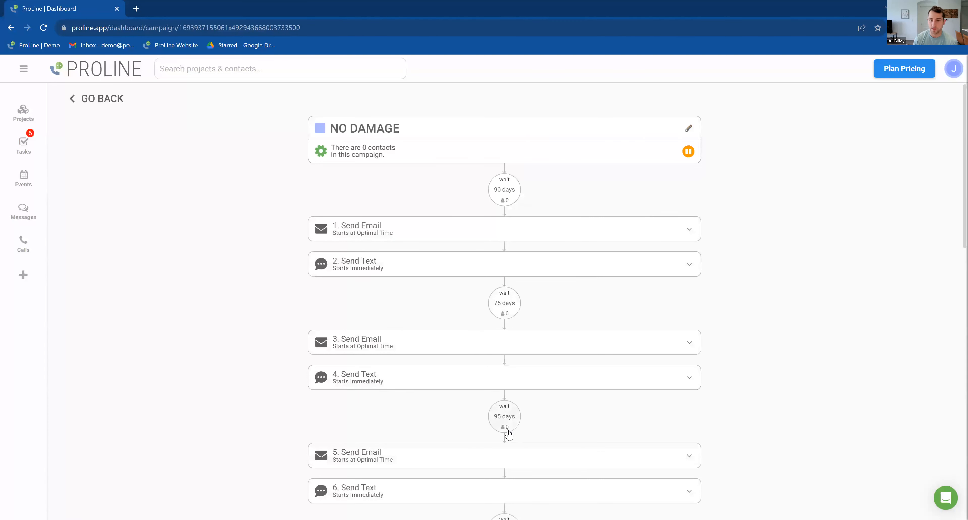
pyautogui.click(116, 100)
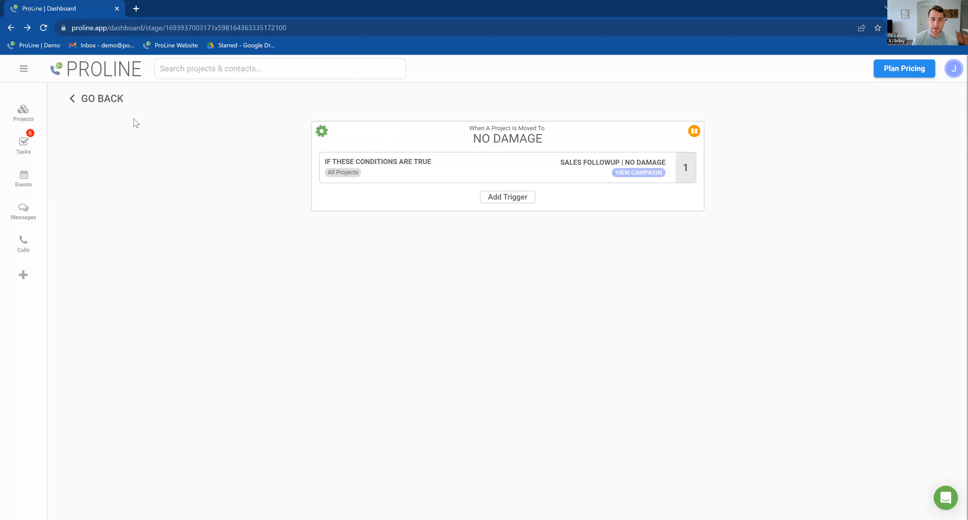
pyautogui.click(105, 100)
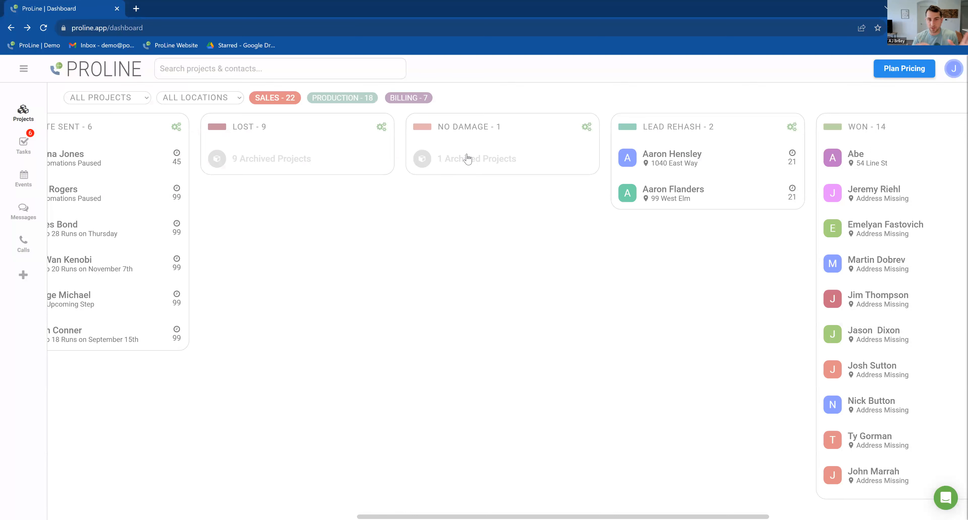
pyautogui.click(587, 128)
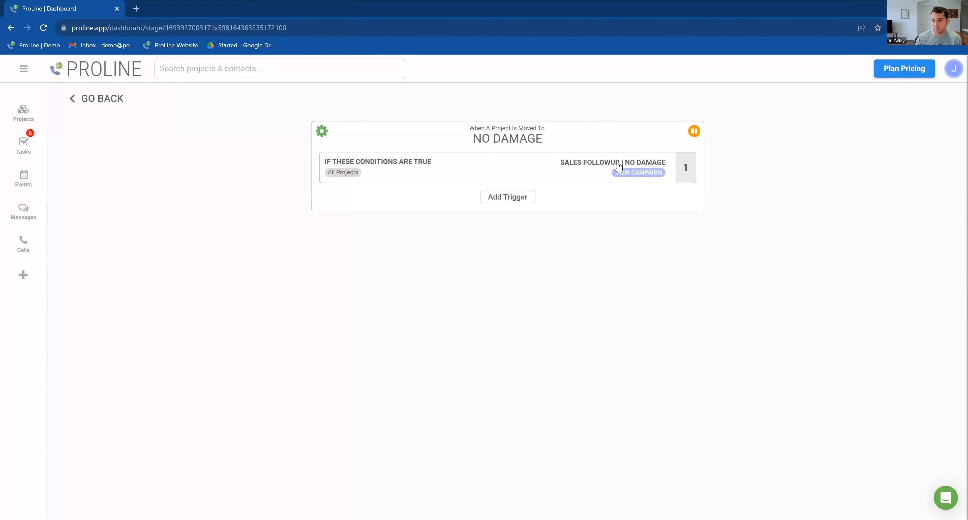
pyautogui.click(112, 101)
# - Open the Quote Sent stage's automation page and set the Retail Roof trigger's project services condition to Roof Replacement
pyautogui.moveTo(595, 509); pyautogui.dragTo(431, 509)
pyautogui.click(520, 127)
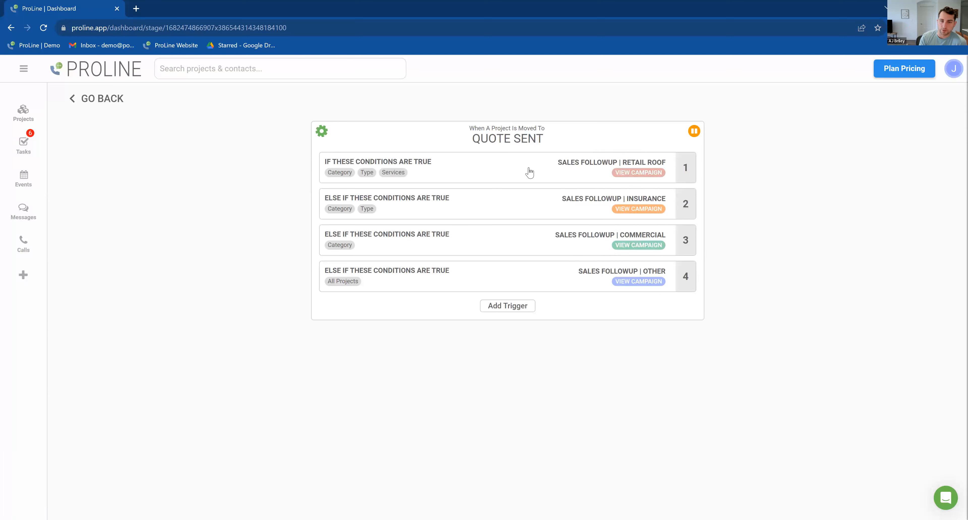
pyautogui.click(510, 174)
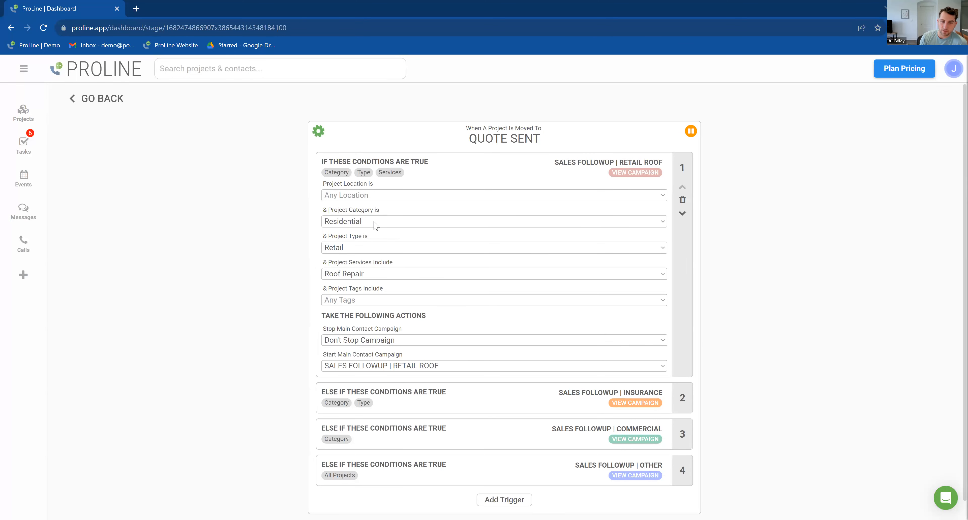
pyautogui.moveTo(328, 210); pyautogui.dragTo(324, 237)
pyautogui.moveTo(394, 262); pyautogui.dragTo(324, 264)
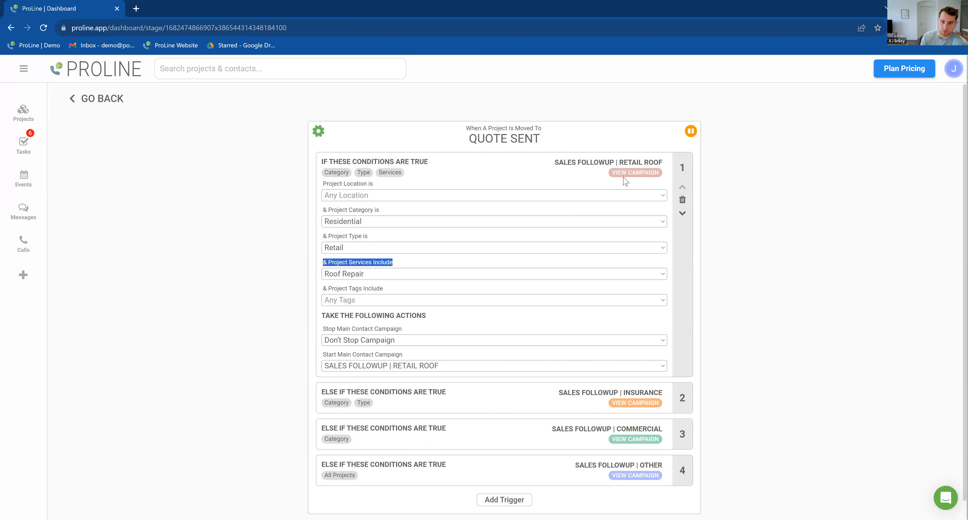
pyautogui.click(372, 278)
pyautogui.click(382, 315)
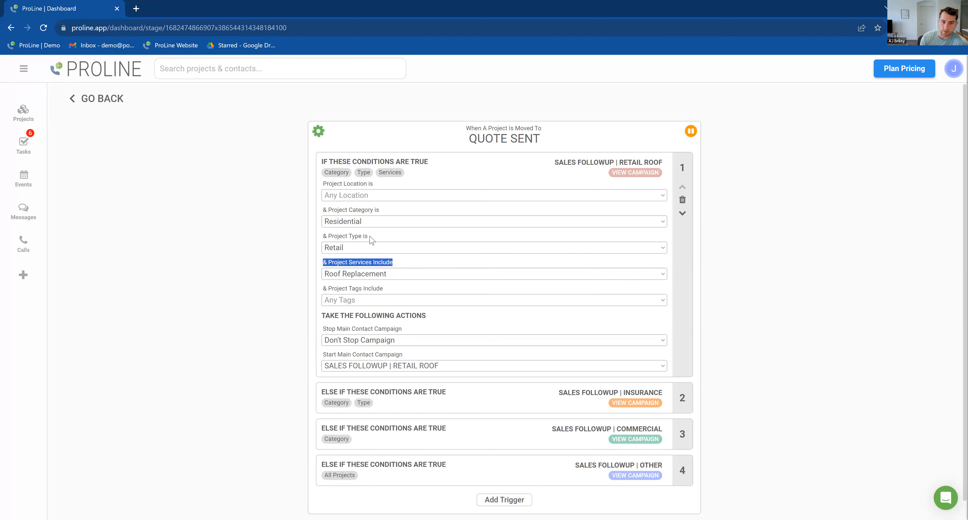
pyautogui.click(520, 195)
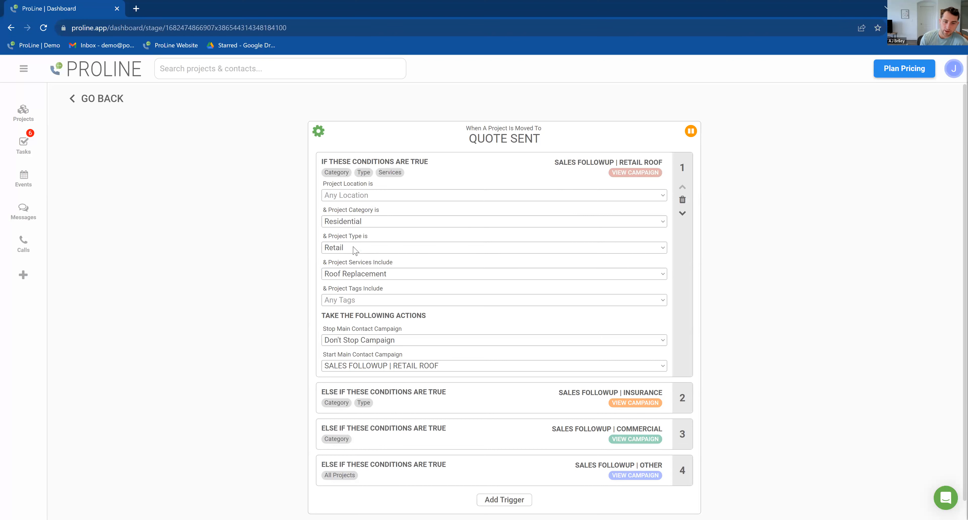
pyautogui.click(505, 157)
# - Move the Commercial trigger up to first place in the Quote Sent stage's trigger order and check its conditions
pyautogui.click(670, 251)
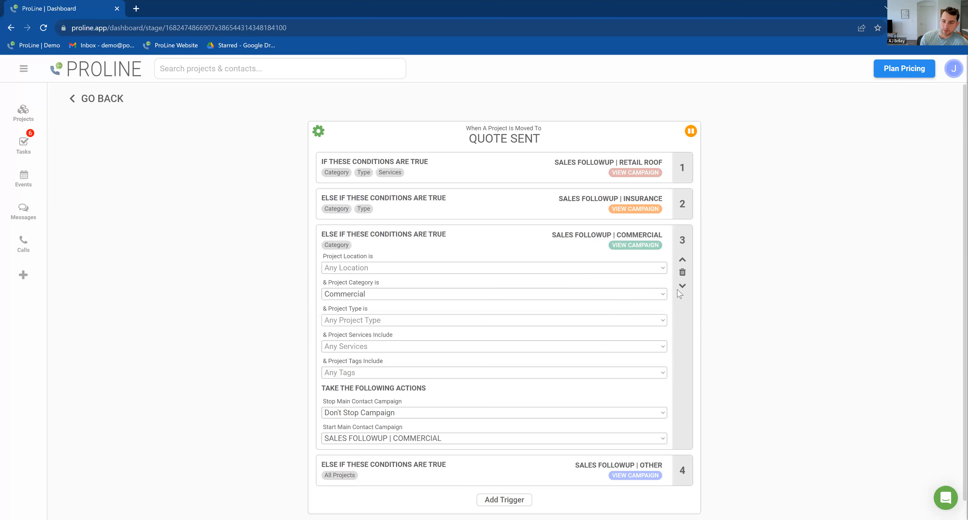
pyautogui.click(683, 260)
pyautogui.click(682, 223)
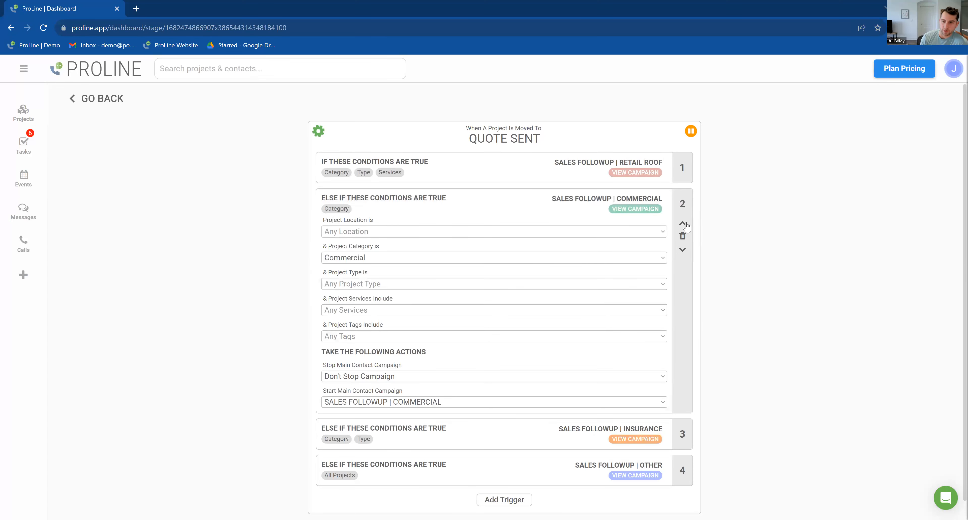
pyautogui.click(599, 170)
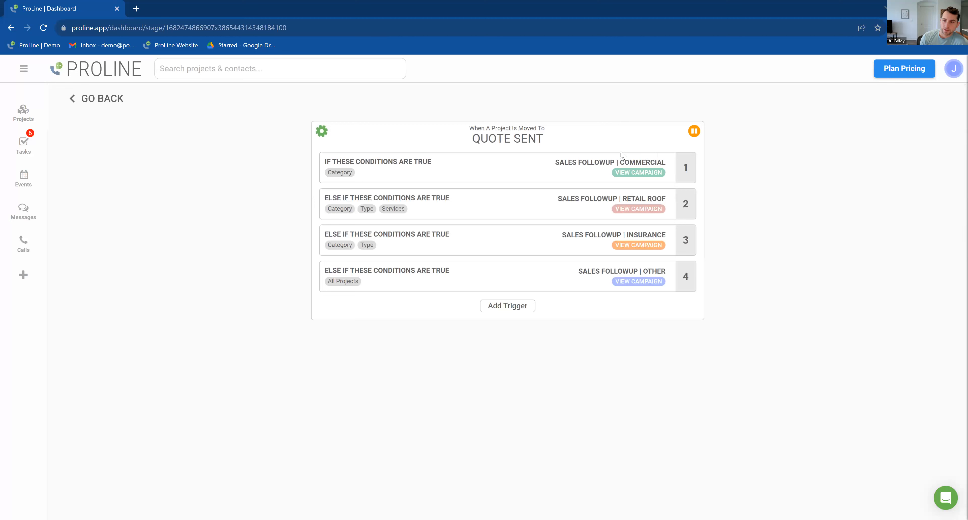
pyautogui.click(664, 163)
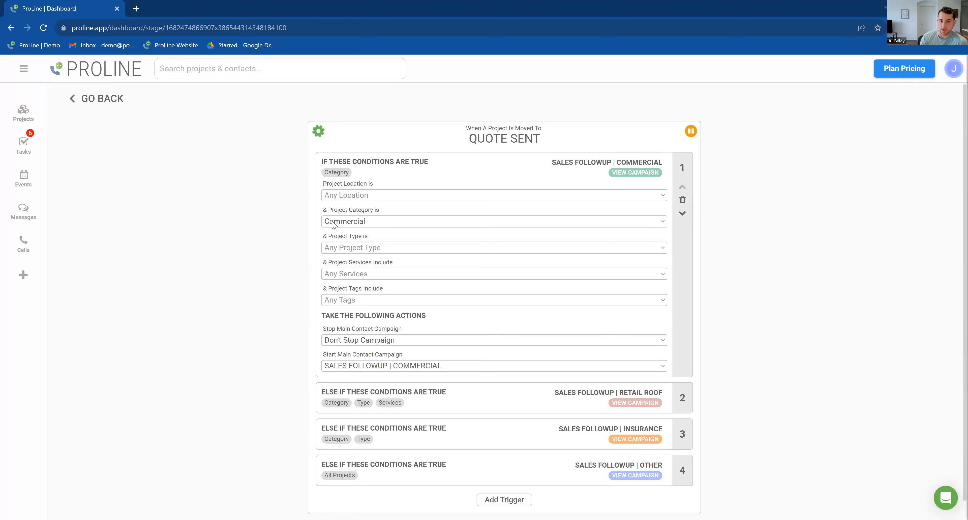
pyautogui.click(475, 160)
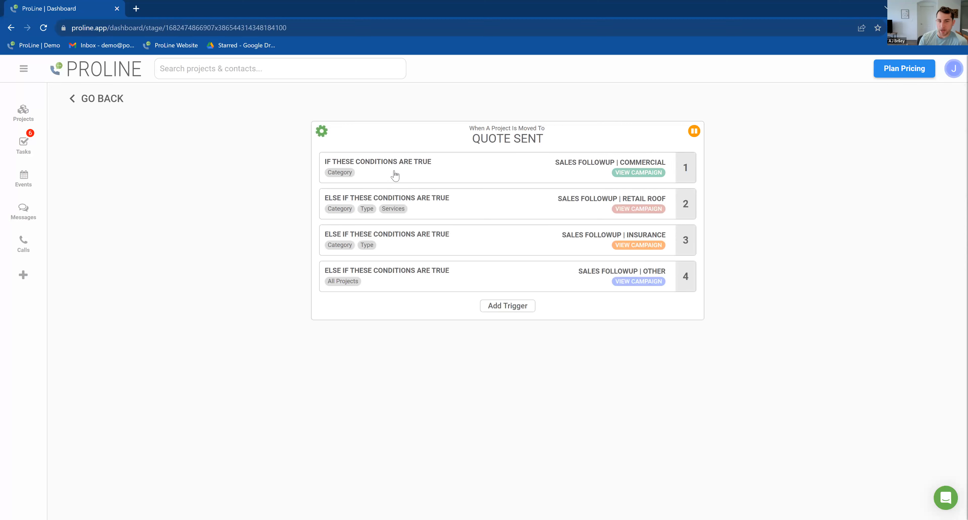
# - Clear the Retail Roof trigger's project category, and set it back to Residential with project type Retail
pyautogui.click(455, 201)
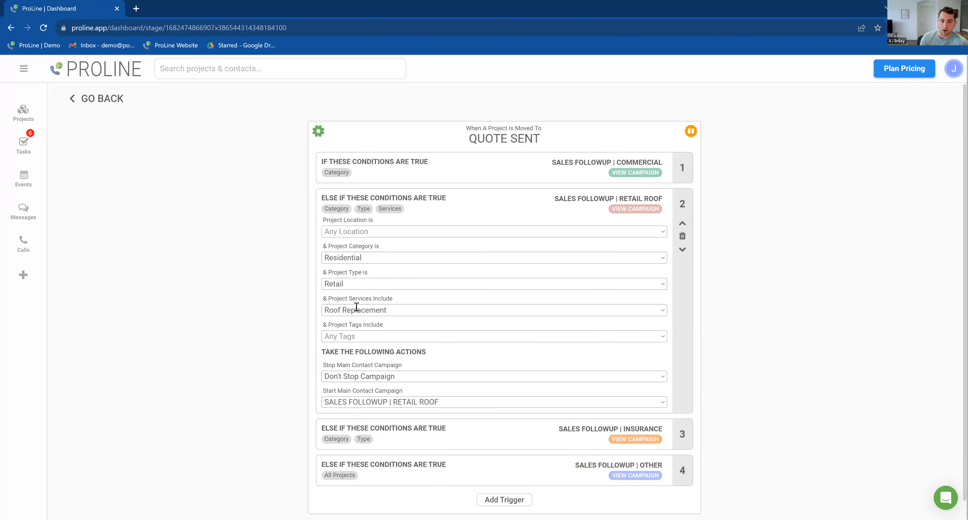
pyautogui.click(542, 260)
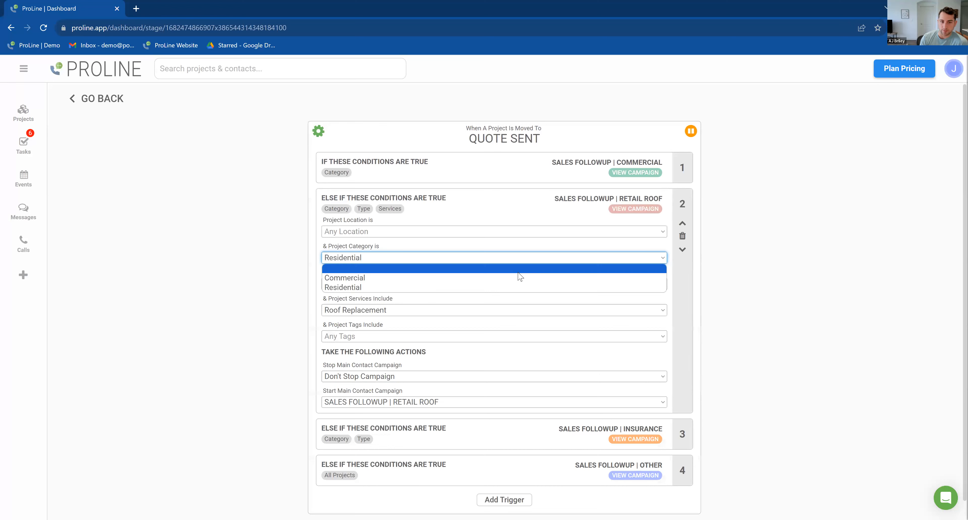
pyautogui.click(453, 269)
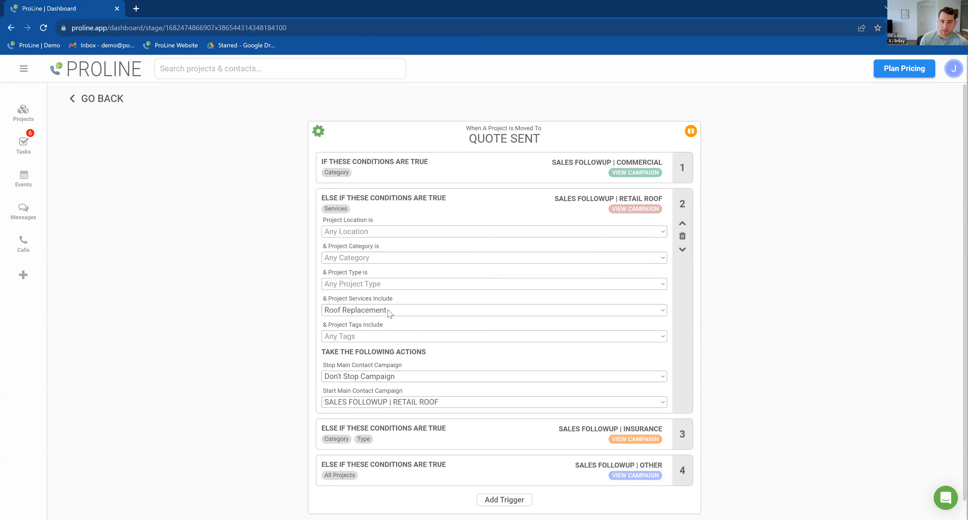
pyautogui.click(374, 261)
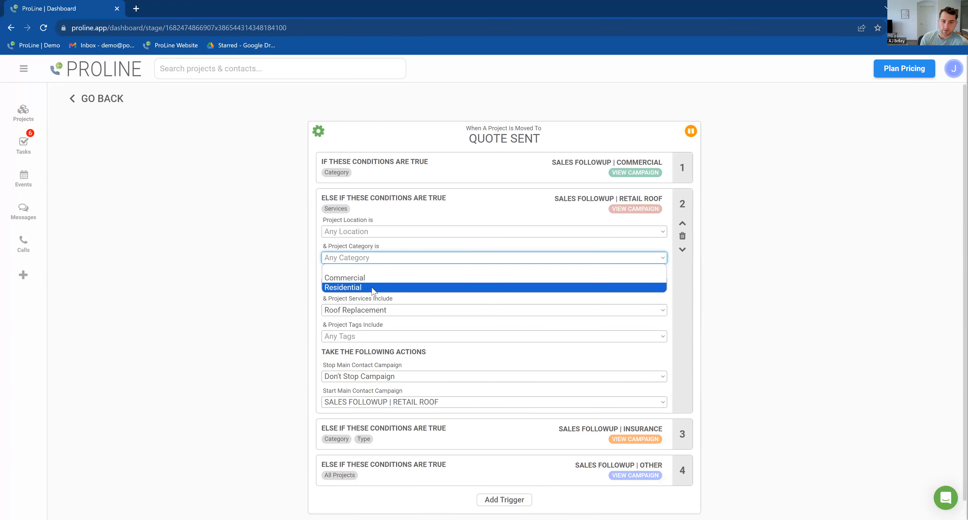
pyautogui.click(374, 288)
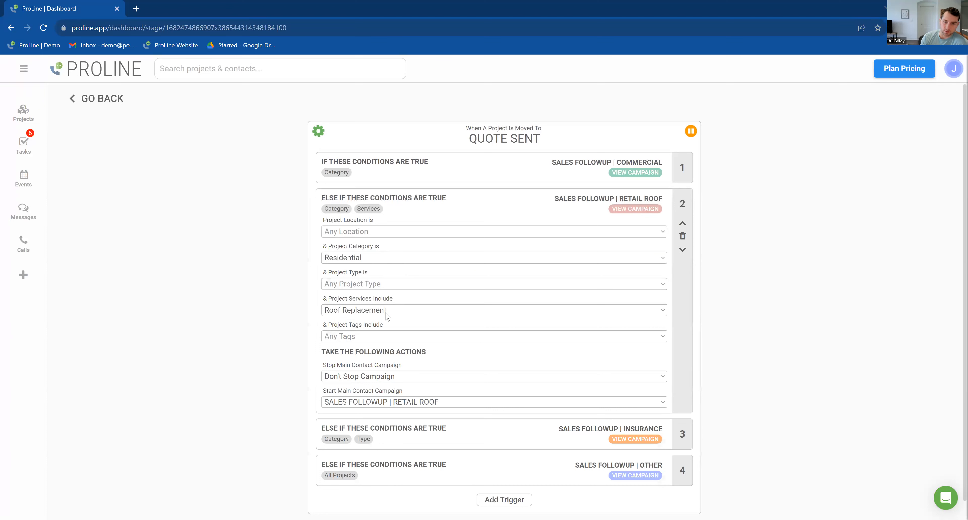
pyautogui.click(423, 288)
pyautogui.click(382, 316)
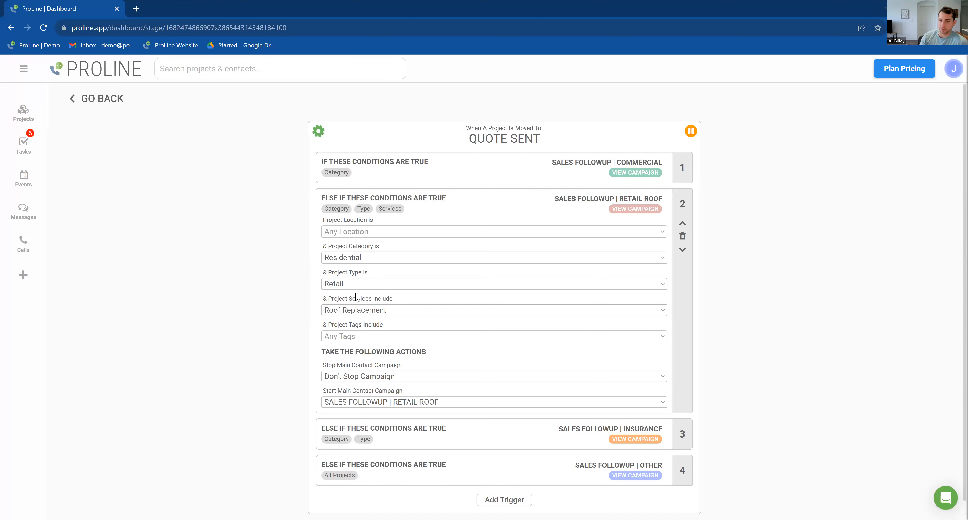
pyautogui.click(483, 203)
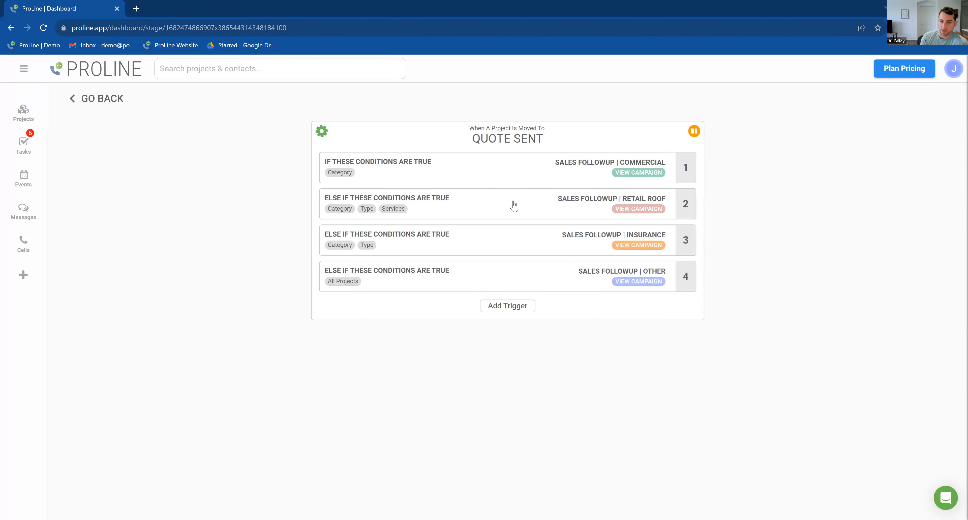
# - Examine the conditions of the Insurance and Other triggers in the Quote Sent stage, including the linked Other campaign
pyautogui.click(474, 240)
pyautogui.moveTo(392, 302); pyautogui.dragTo(387, 309)
pyautogui.click(388, 308)
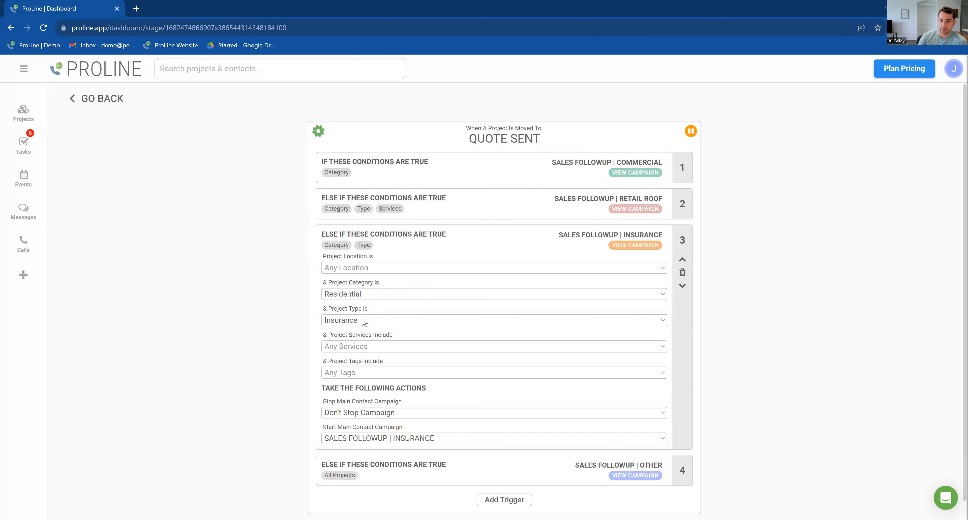
pyautogui.click(425, 237)
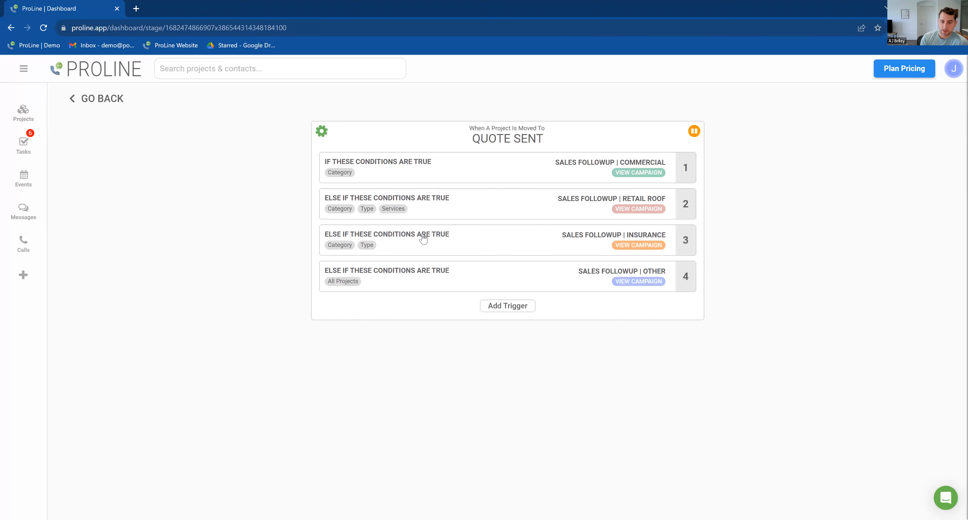
pyautogui.click(545, 290)
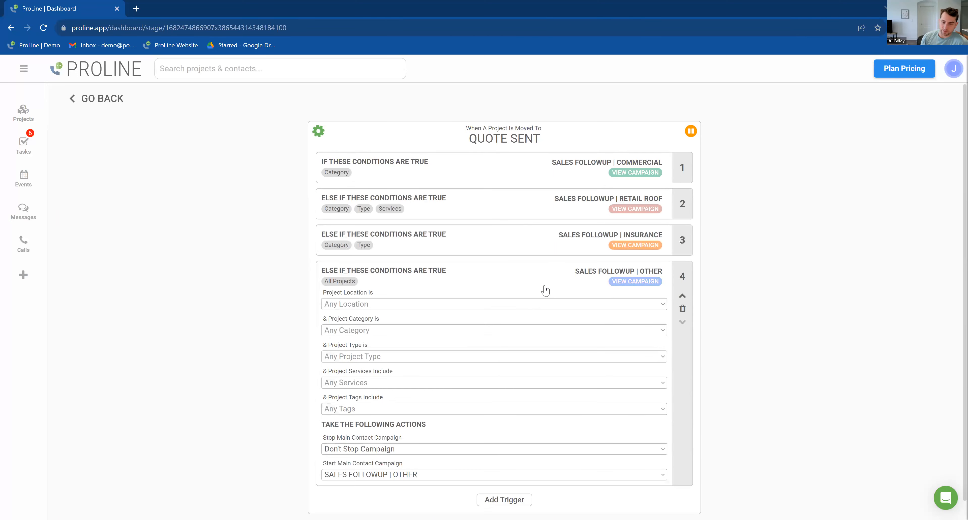
pyautogui.click(635, 282)
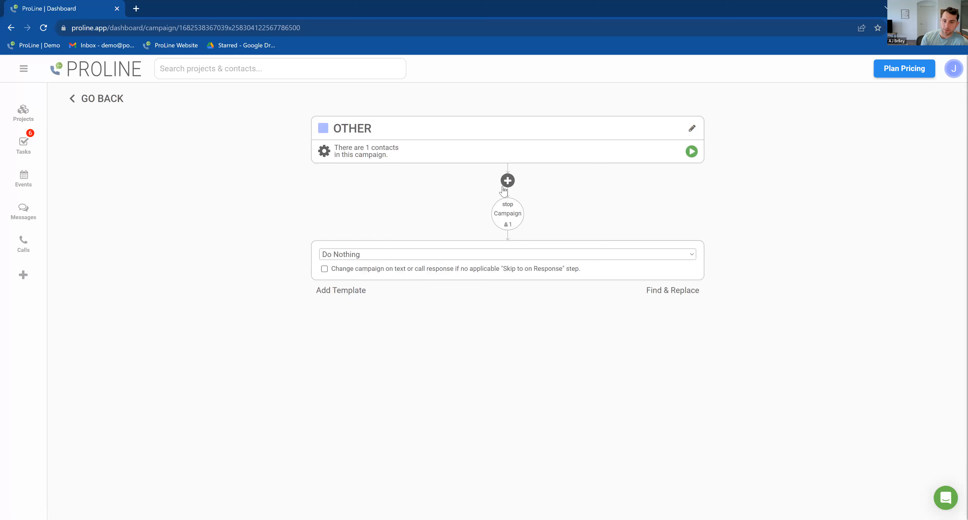
pyautogui.click(118, 99)
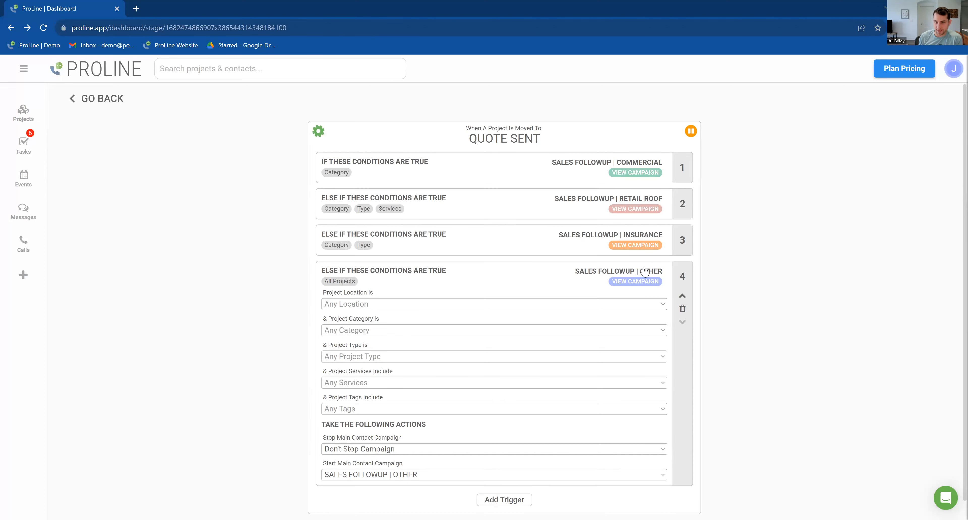
# - Open the details of the first project in the Quote Sent stage alongside that stage's automation page
pyautogui.click(542, 274)
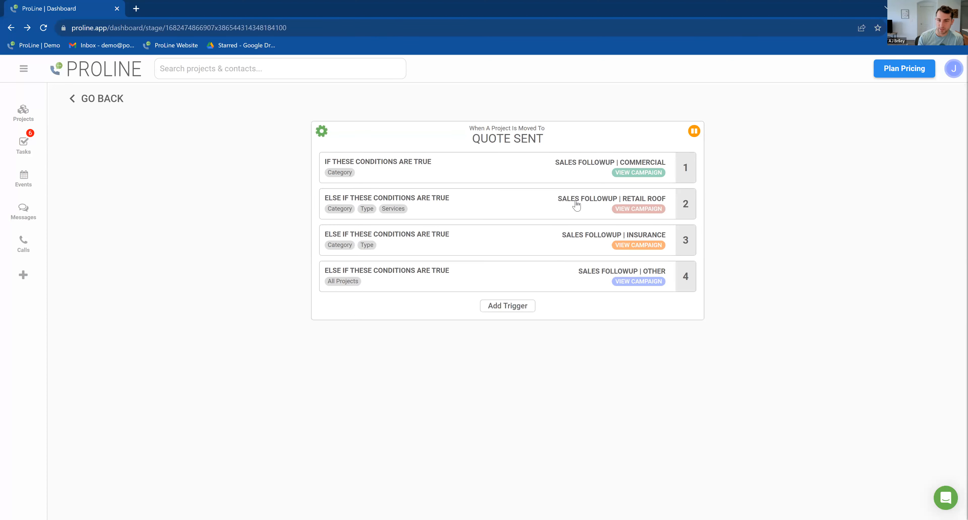
pyautogui.click(85, 104)
pyautogui.click(397, 164)
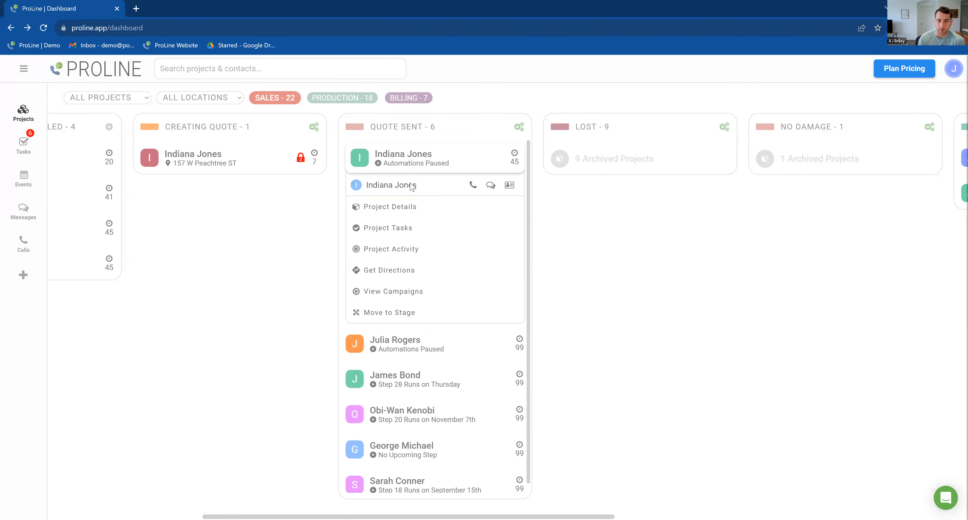
pyautogui.click(403, 213)
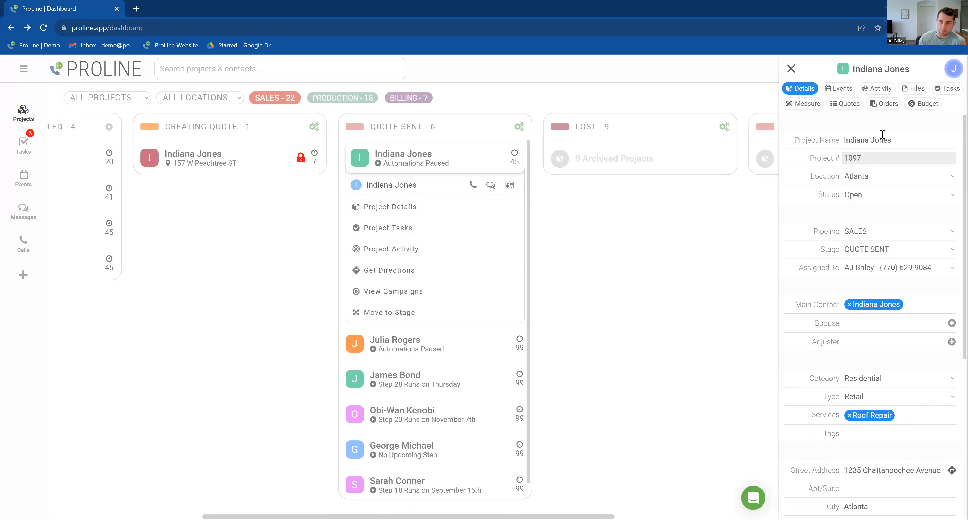
pyautogui.click(516, 128)
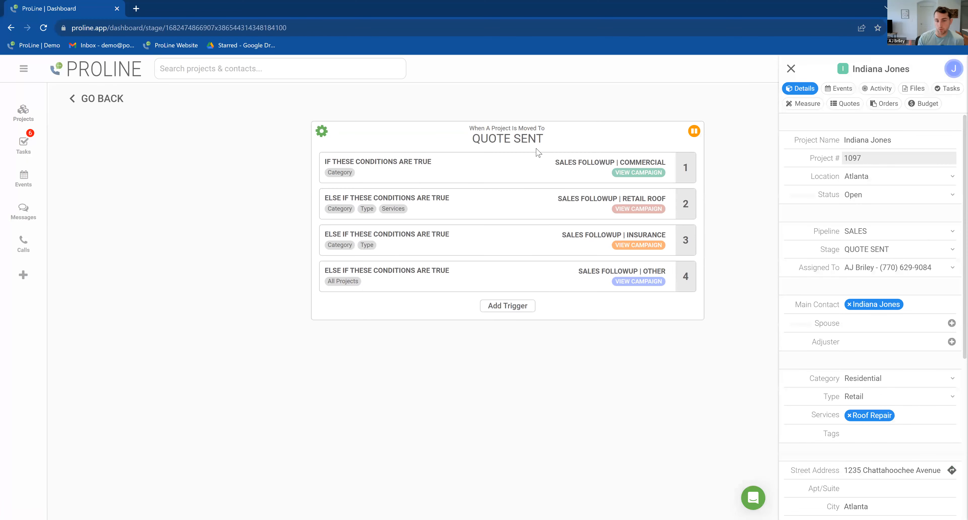
# - Compare the open project's category, type and services with the conditions of the Retail Roof, Commercial and Other triggers
pyautogui.click(448, 213)
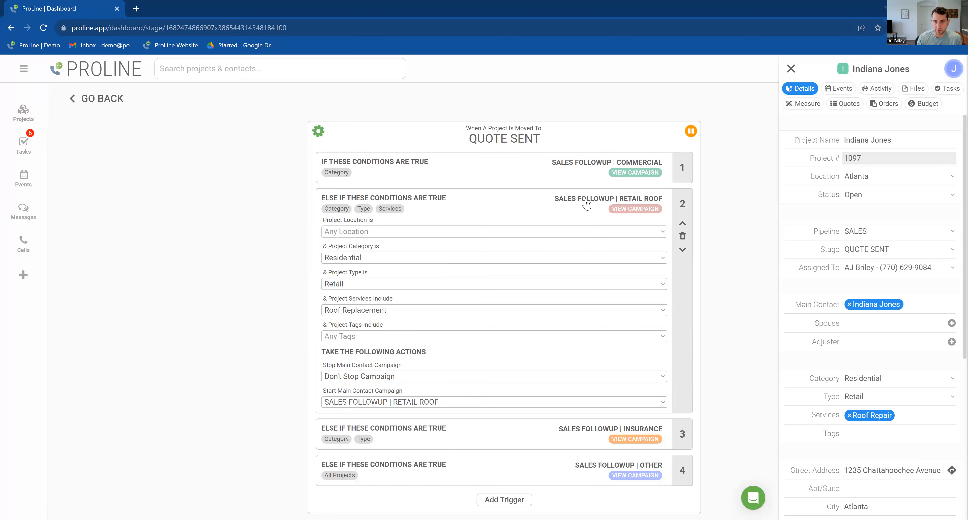
pyautogui.click(573, 209)
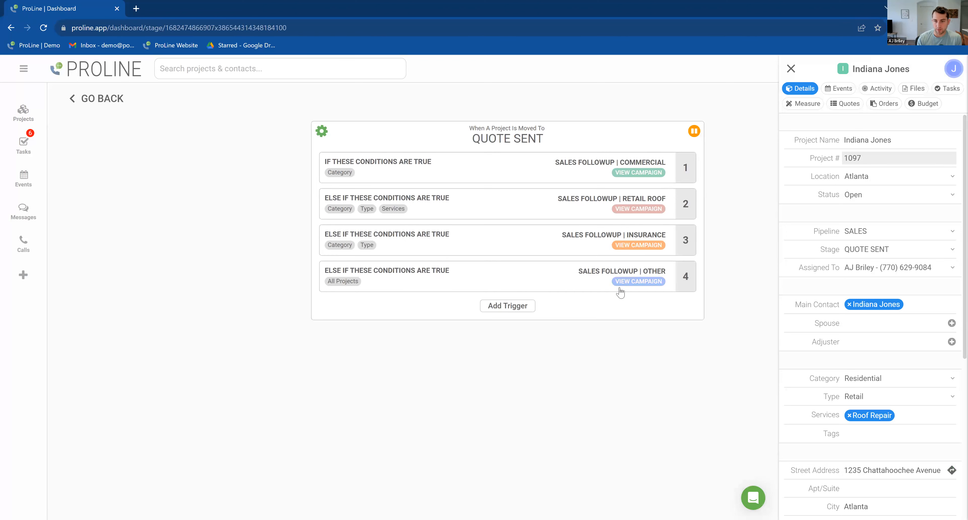
pyautogui.click(382, 242)
pyautogui.click(414, 174)
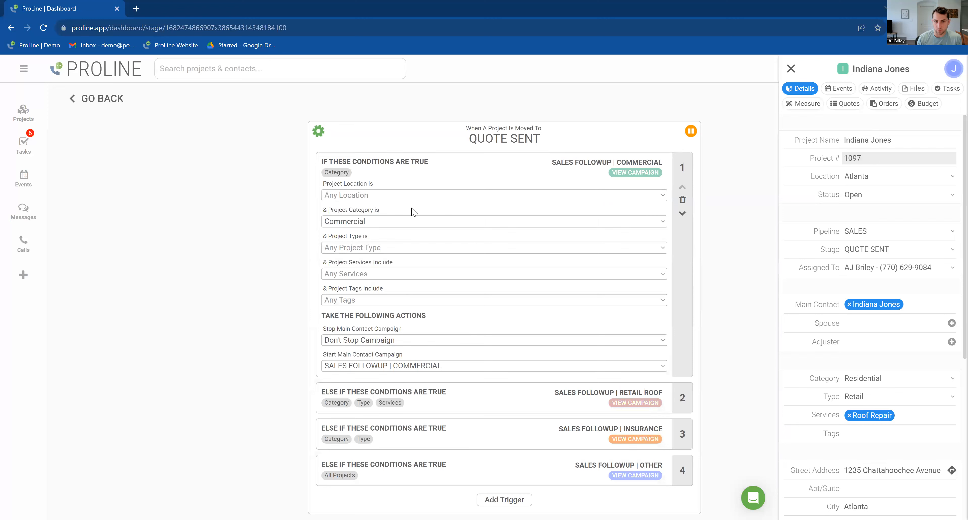
pyautogui.click(438, 174)
pyautogui.click(399, 278)
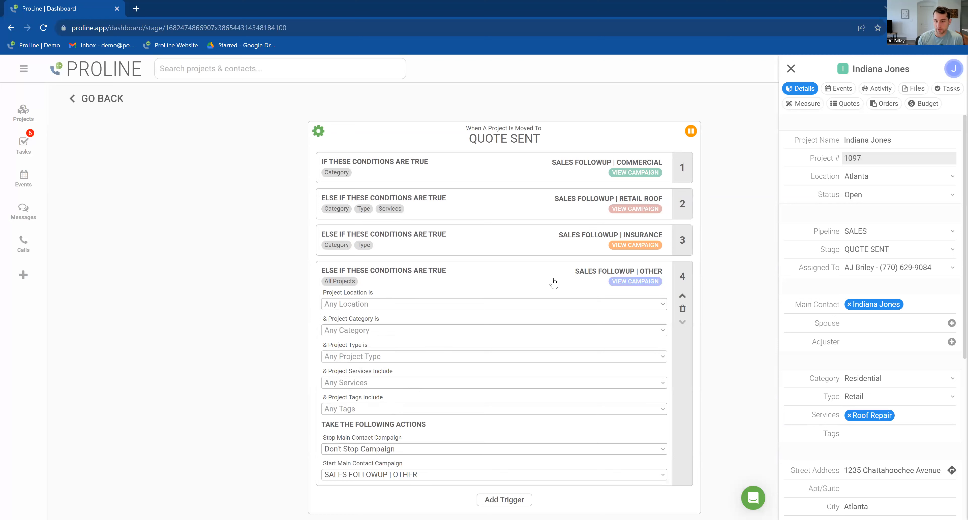
pyautogui.click(583, 273)
# - Add a Quote Sent trigger with project category Residential, project type Retail and services including Roof Repair
pyautogui.click(508, 306)
pyautogui.click(414, 324)
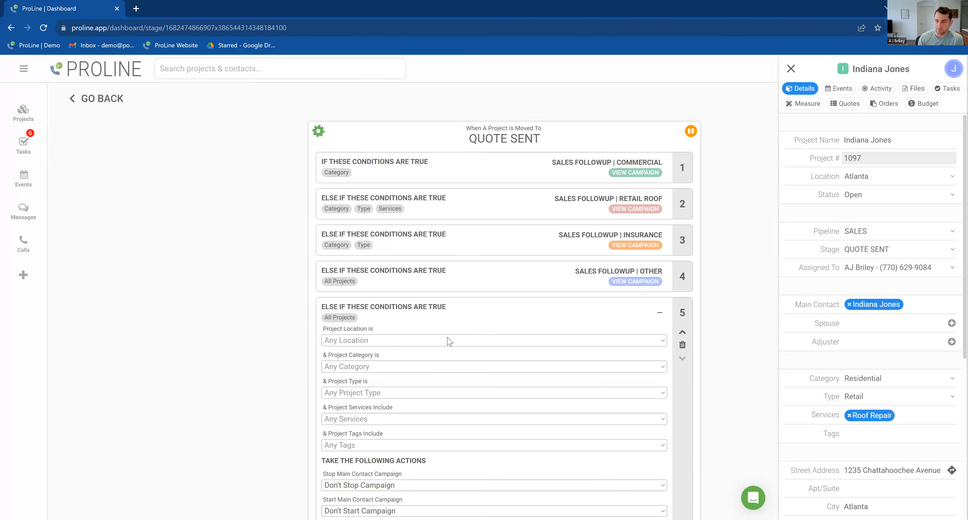
pyautogui.scroll(-2, 385, 345)
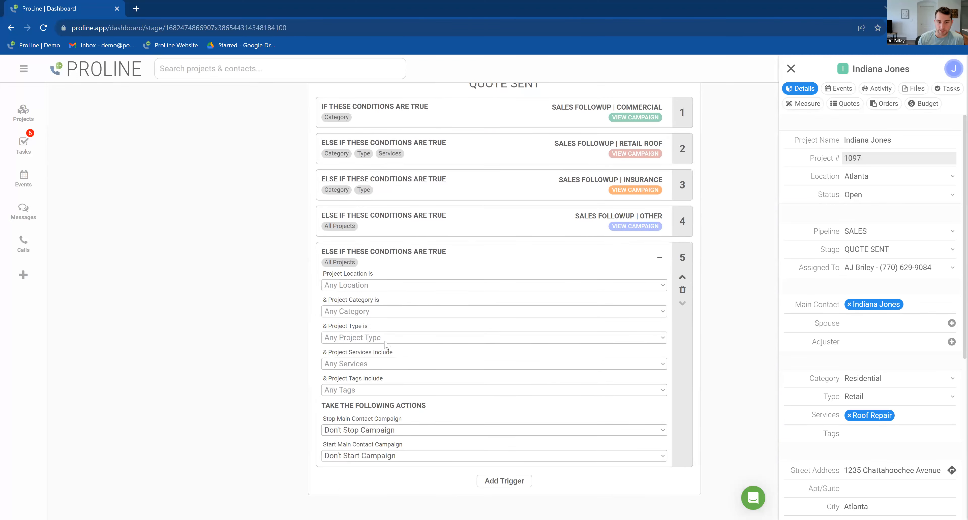
pyautogui.click(369, 314)
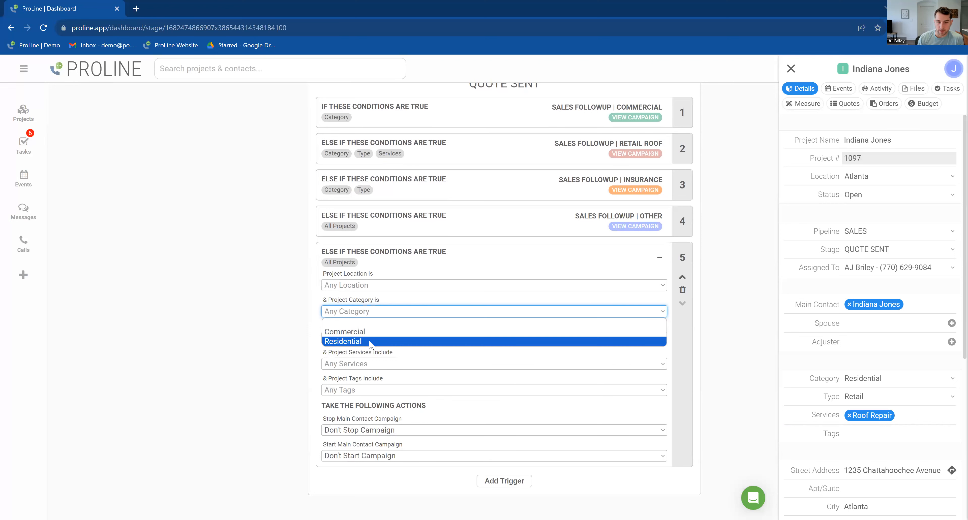
pyautogui.click(369, 341)
pyautogui.click(366, 338)
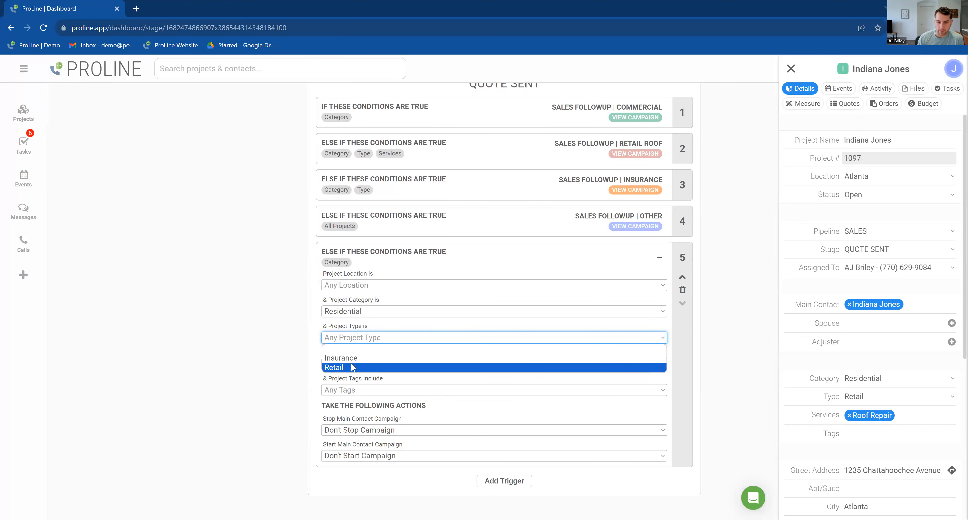
pyautogui.click(362, 369)
pyautogui.click(362, 365)
pyautogui.click(363, 395)
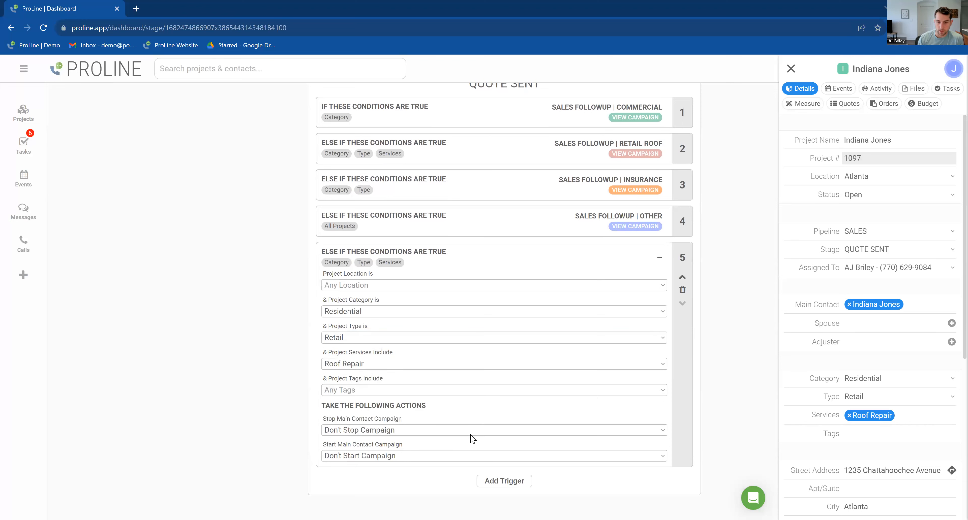
# - Make the Roof Repair trigger start the SALES FOLLOWUP | RETAIL ROOF campaign and move it up to third place
pyautogui.click(454, 455)
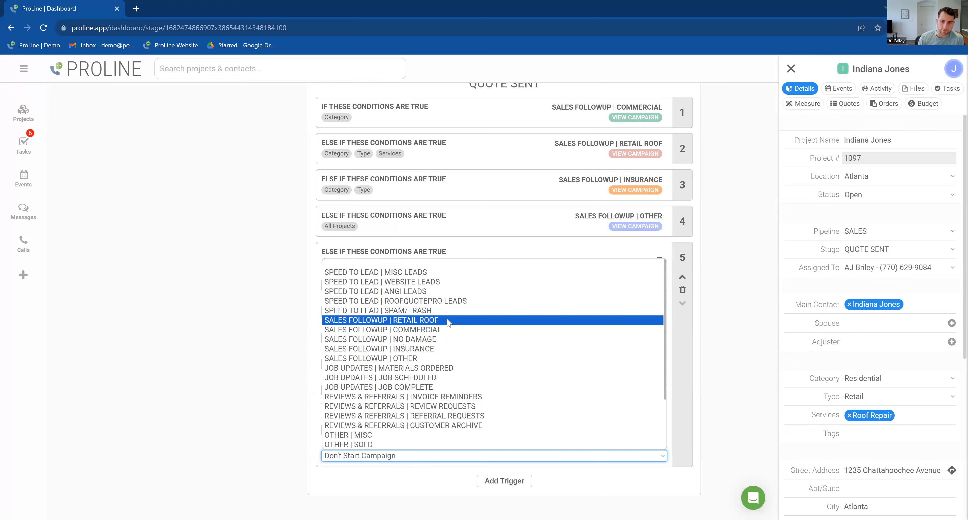
pyautogui.click(453, 320)
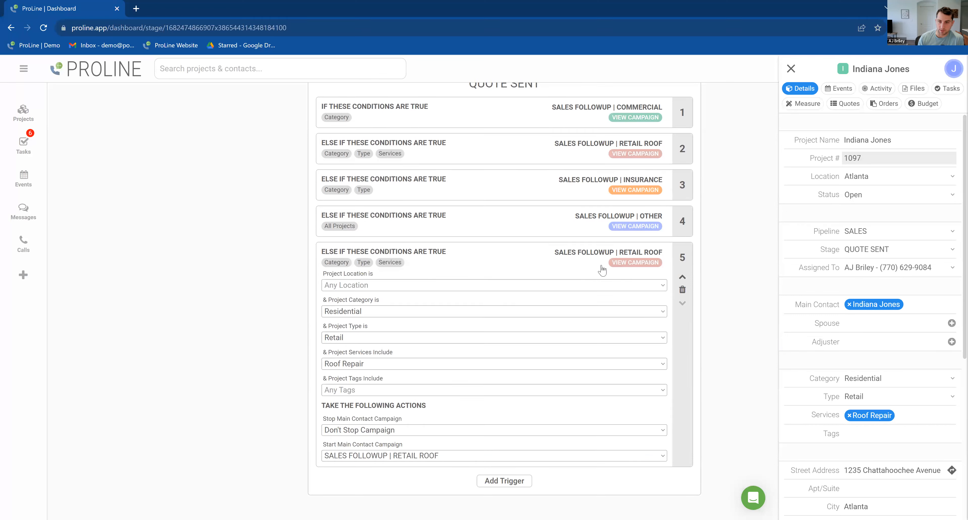
pyautogui.click(682, 278)
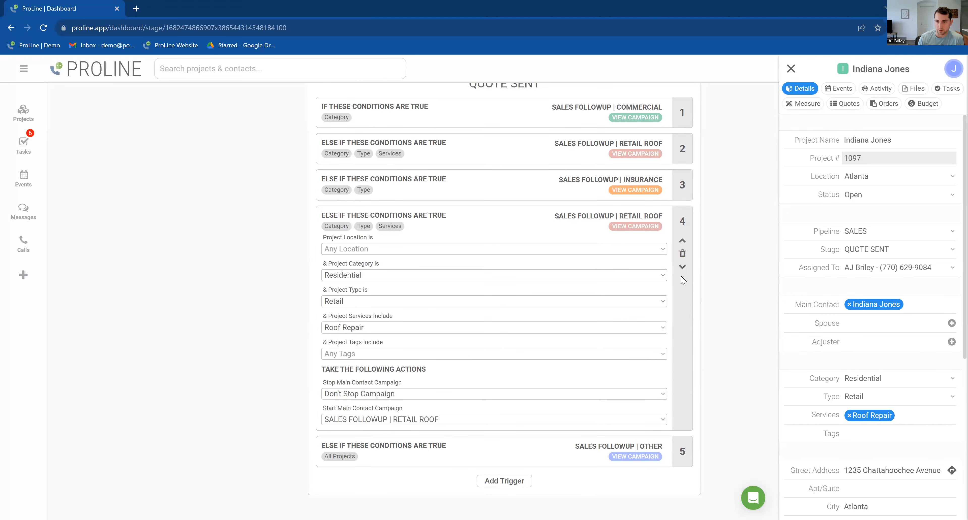
pyautogui.click(682, 243)
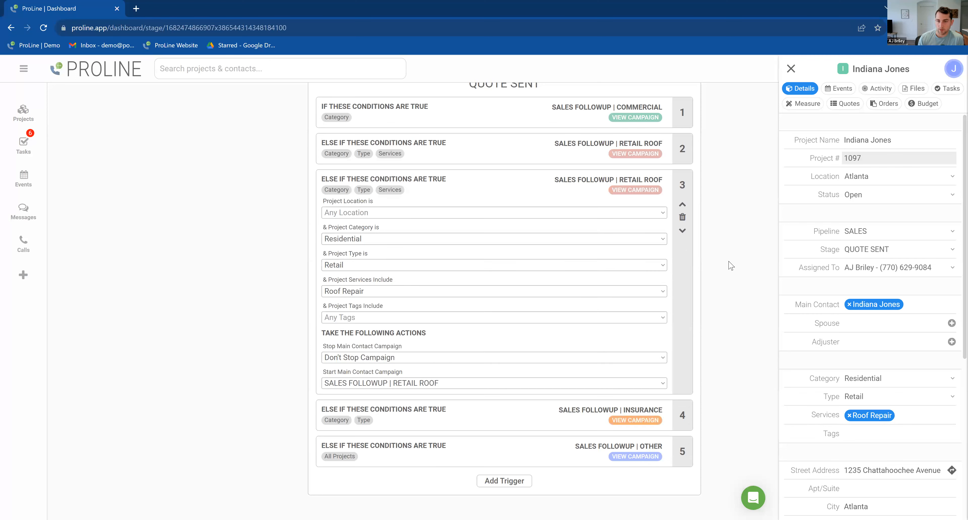
pyautogui.click(563, 185)
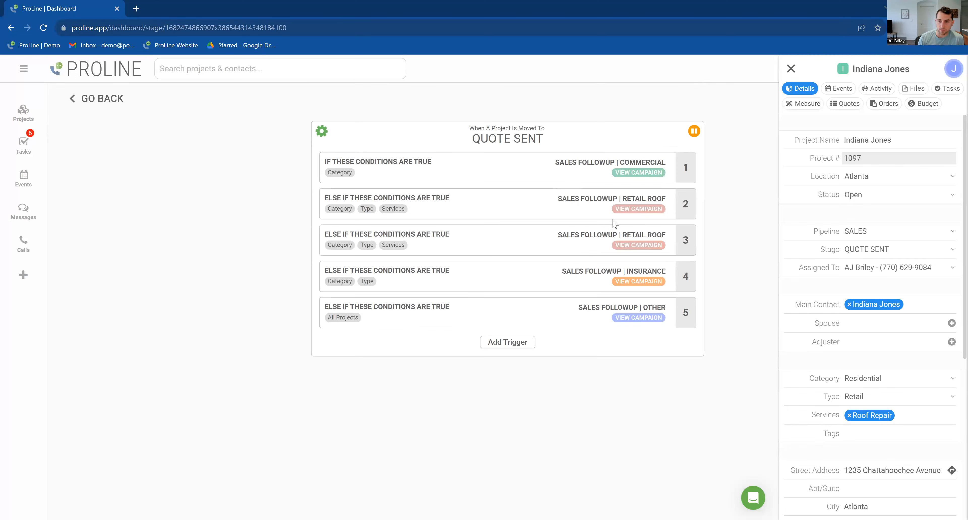
# - Review the conditions of both Retail Roof triggers and the Commercial trigger in the Quote Sent stage
pyautogui.click(425, 214)
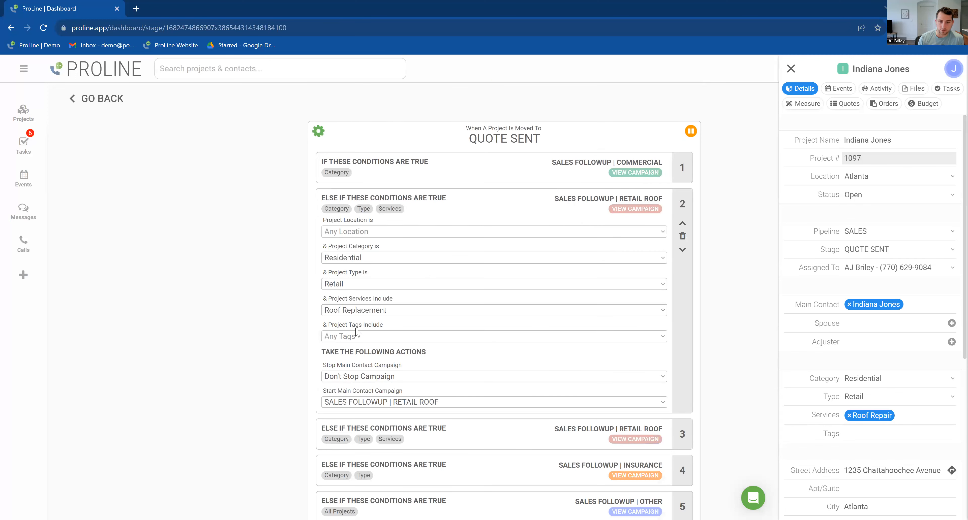
pyautogui.click(455, 207)
pyautogui.click(444, 249)
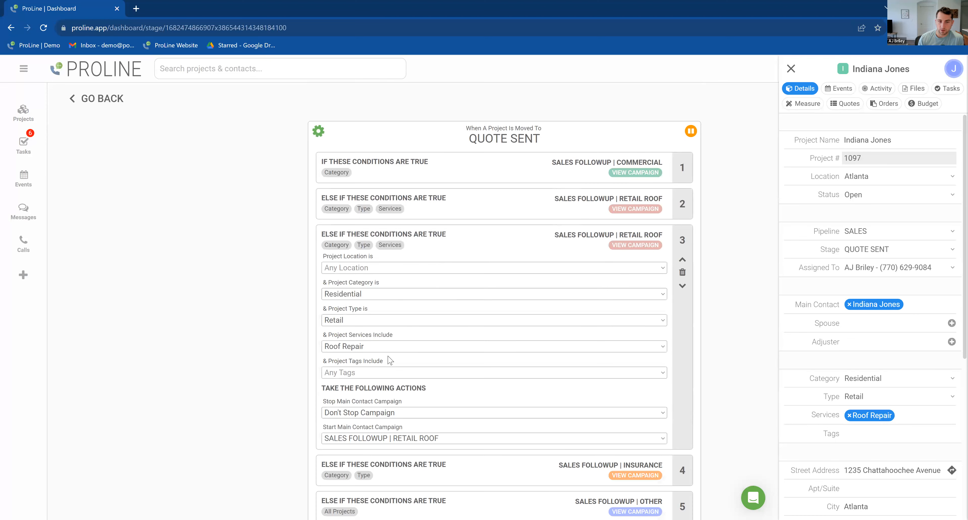
pyautogui.click(509, 242)
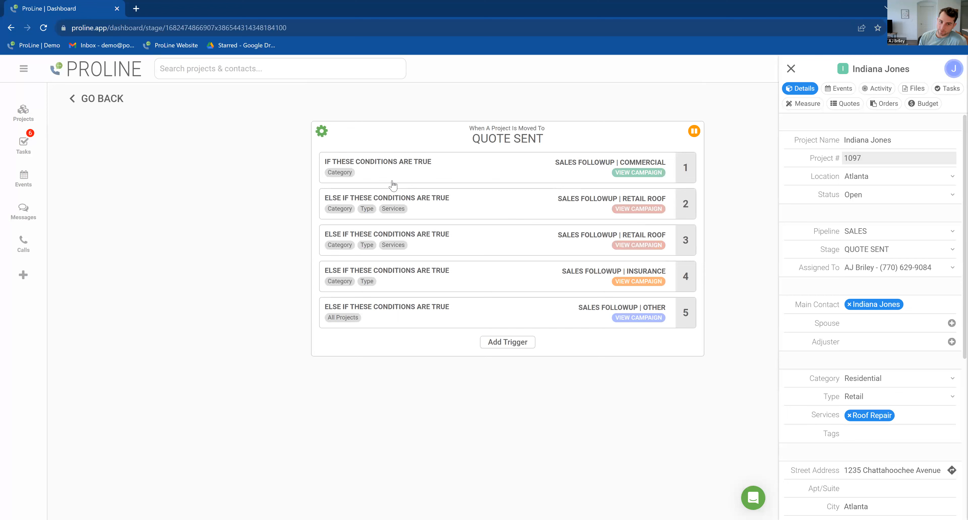
pyautogui.click(409, 178)
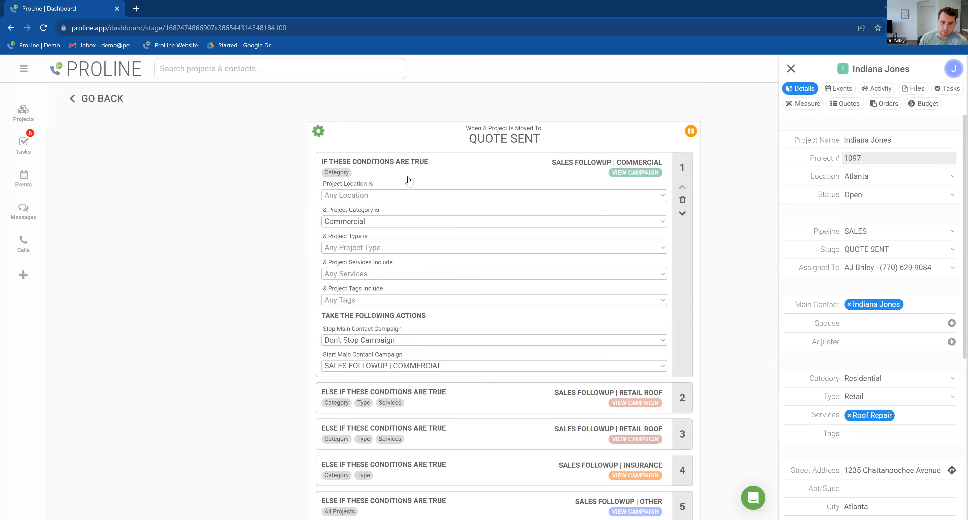
pyautogui.click(444, 177)
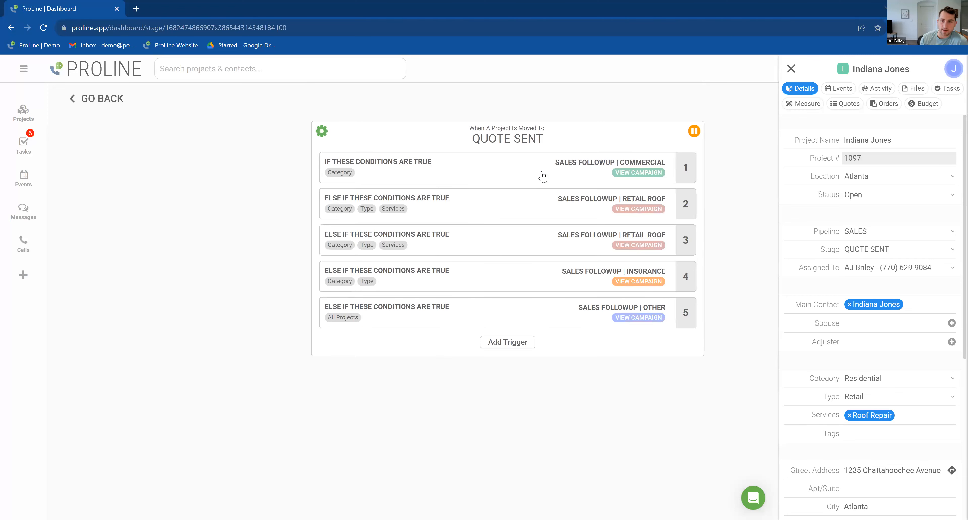
# - Clear the Commercial trigger's start campaign and set its stop action to Stop Active Campaign
pyautogui.click(543, 177)
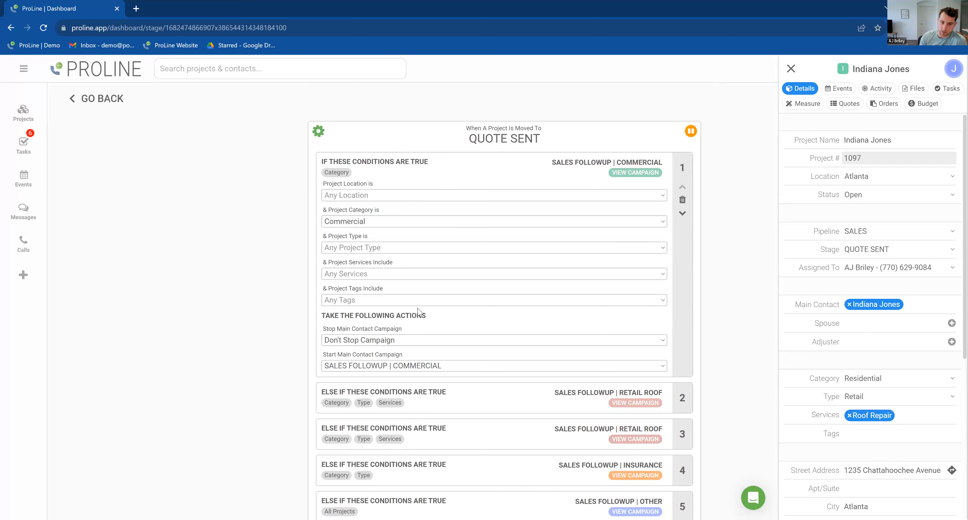
pyautogui.click(419, 367)
pyautogui.scroll(1, 401, 179)
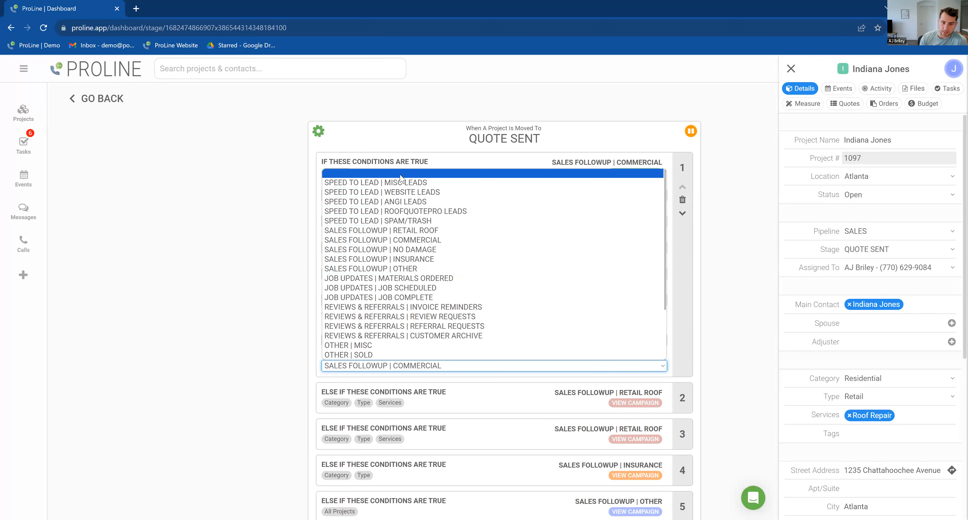
pyautogui.click(401, 174)
pyautogui.click(362, 342)
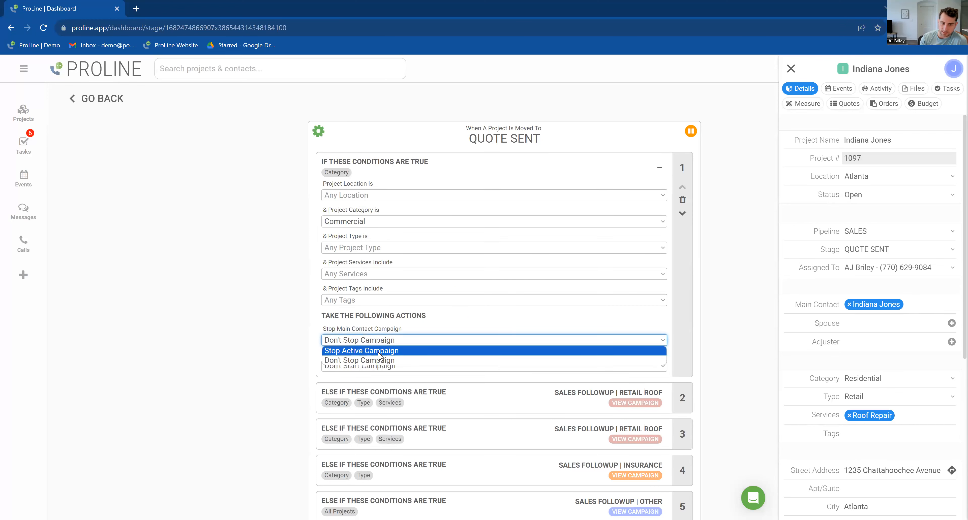
pyautogui.click(379, 352)
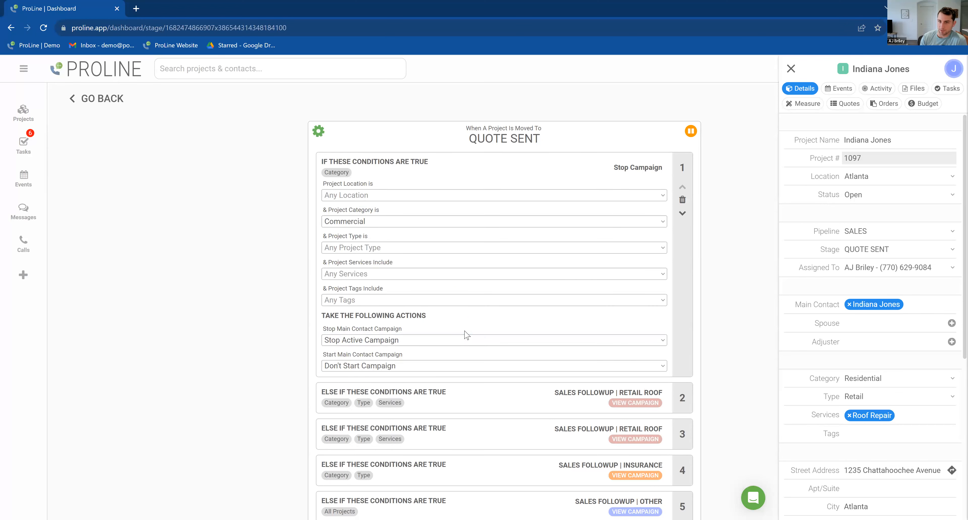
pyautogui.click(540, 172)
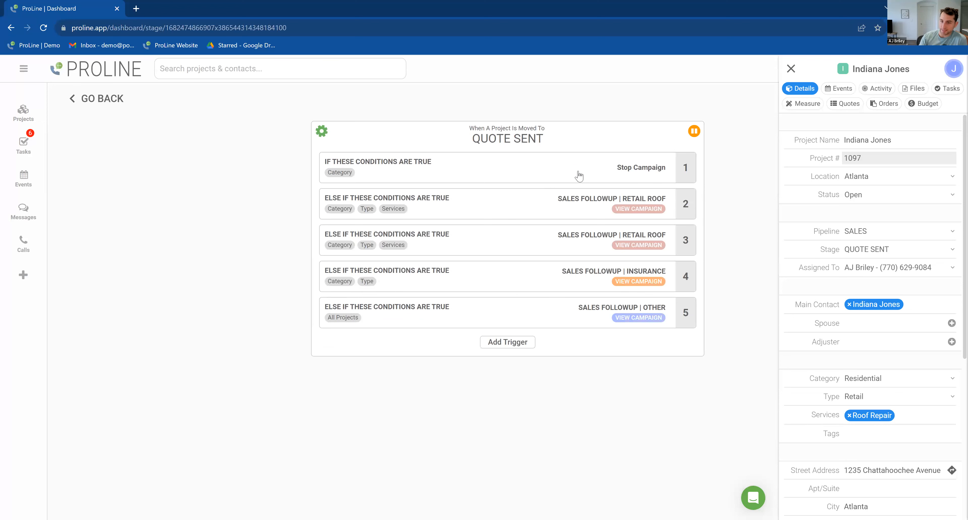
# - Review the conditions and stop action of the first Quote Sent trigger for Commercial projects
pyautogui.click(494, 176)
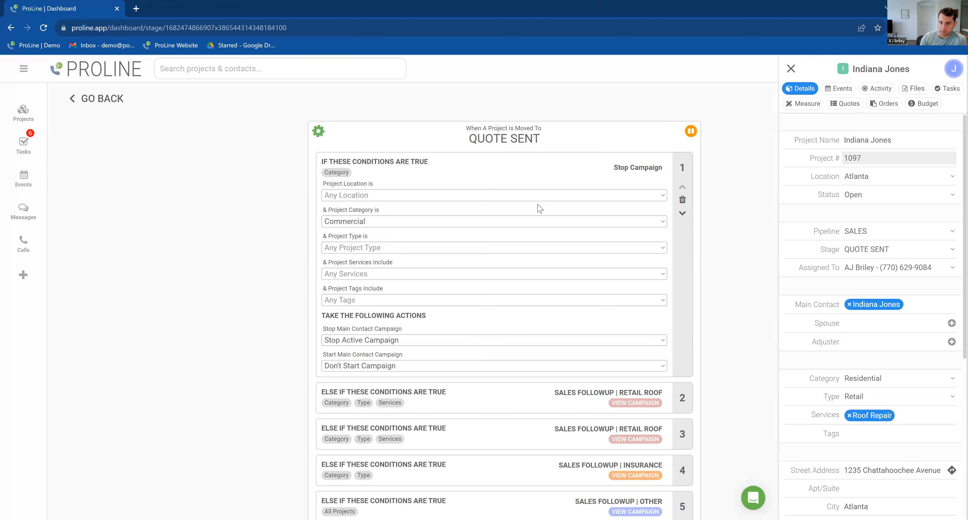
pyautogui.click(523, 178)
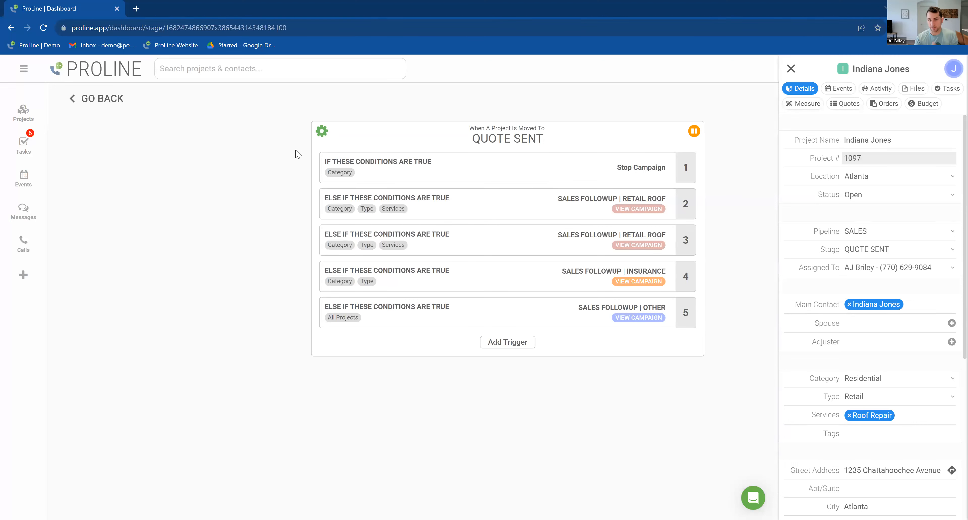
pyautogui.click(360, 171)
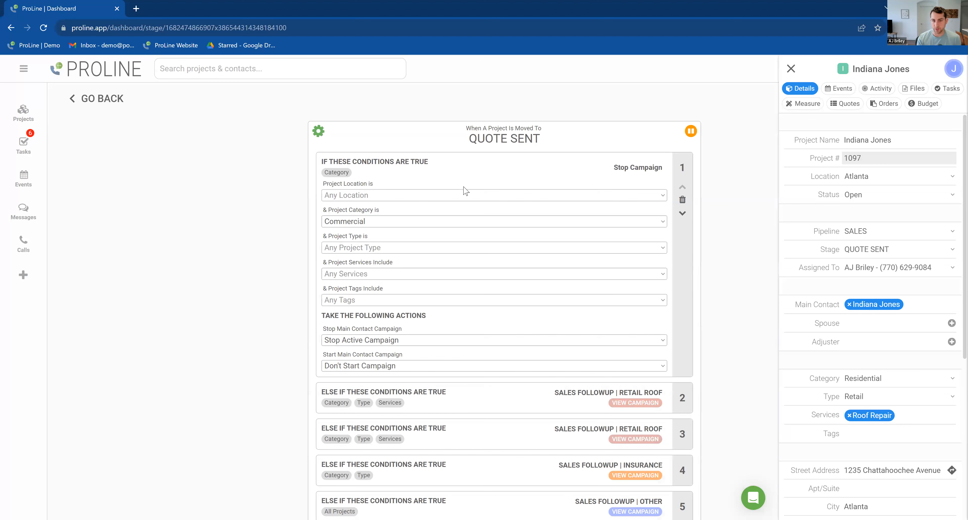
pyautogui.click(452, 174)
pyautogui.click(536, 159)
pyautogui.click(474, 166)
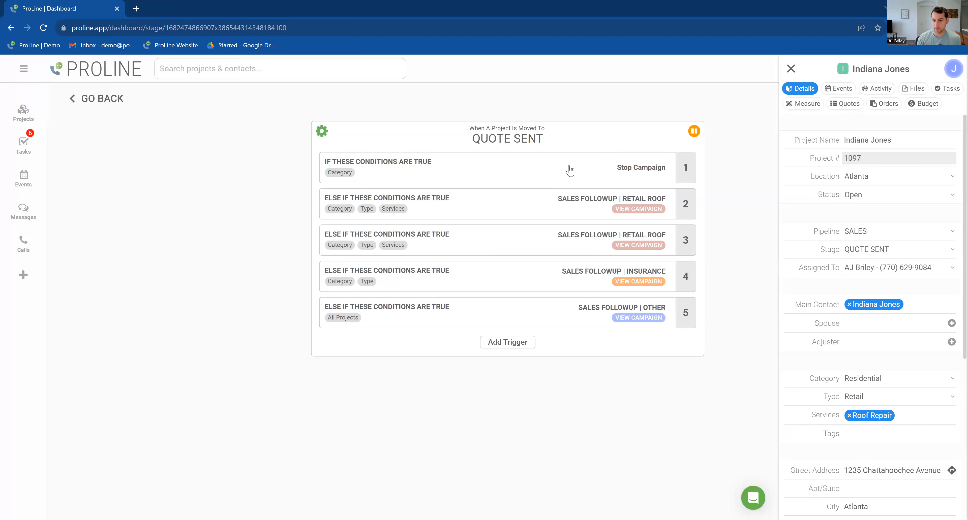
# - Return to the project board, collapse the expanded Quote Sent project and bring the No Damage stage into view
pyautogui.click(91, 101)
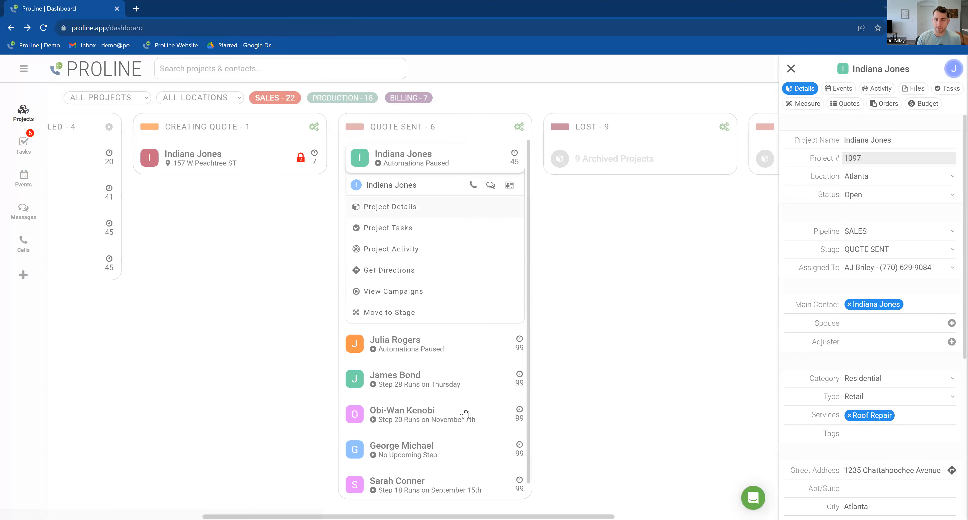
pyautogui.click(443, 174)
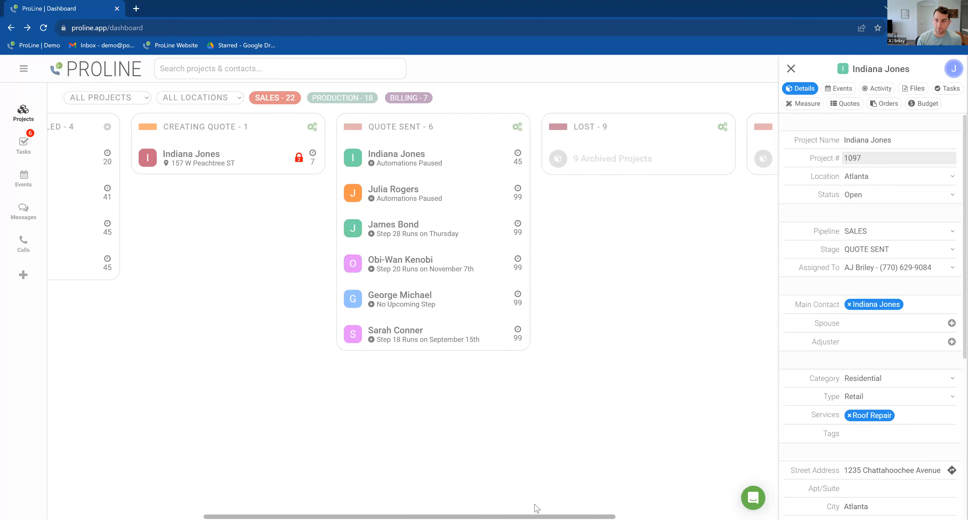
pyautogui.hscroll(5, 533, 512)
pyautogui.hscroll(3, 486, 508)
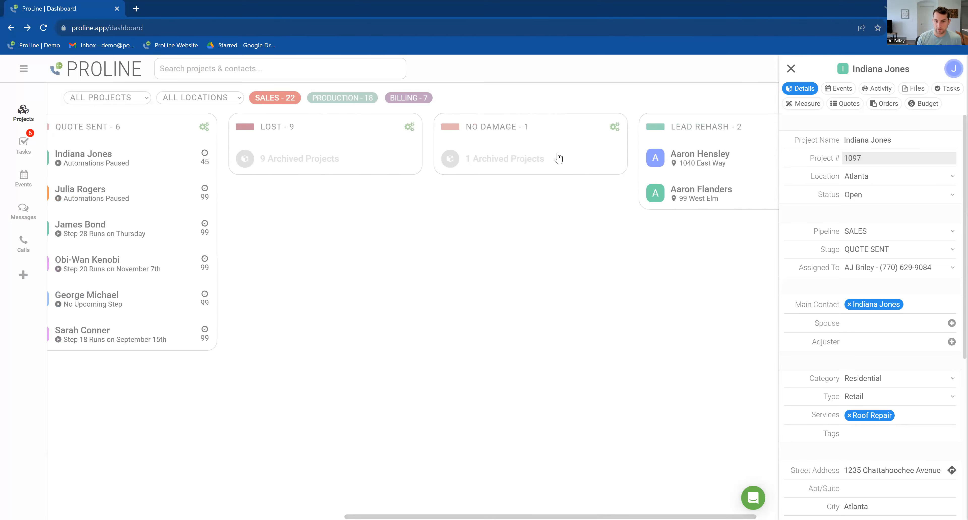
# - Review the No Damage stage's trigger conditions and actions and the Quote Sent trigger list, returning to the project board
pyautogui.click(614, 127)
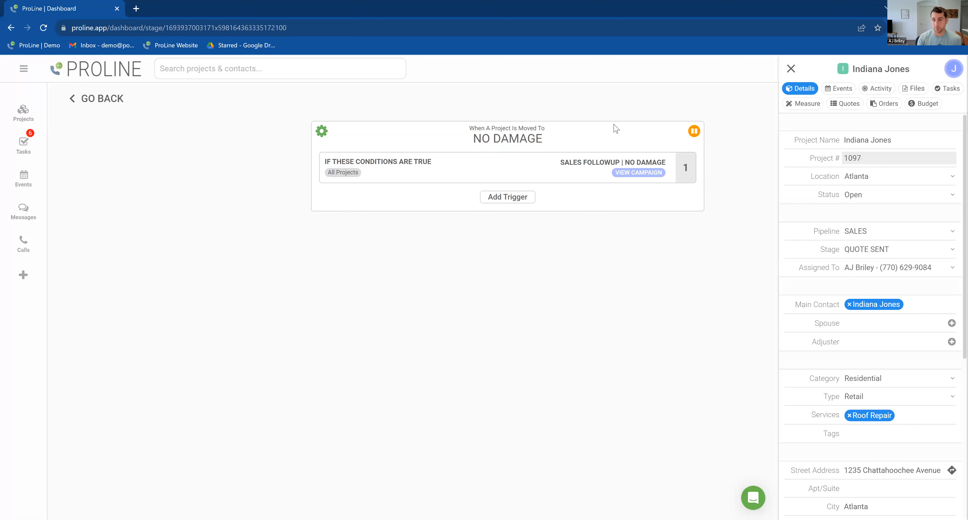
pyautogui.click(579, 169)
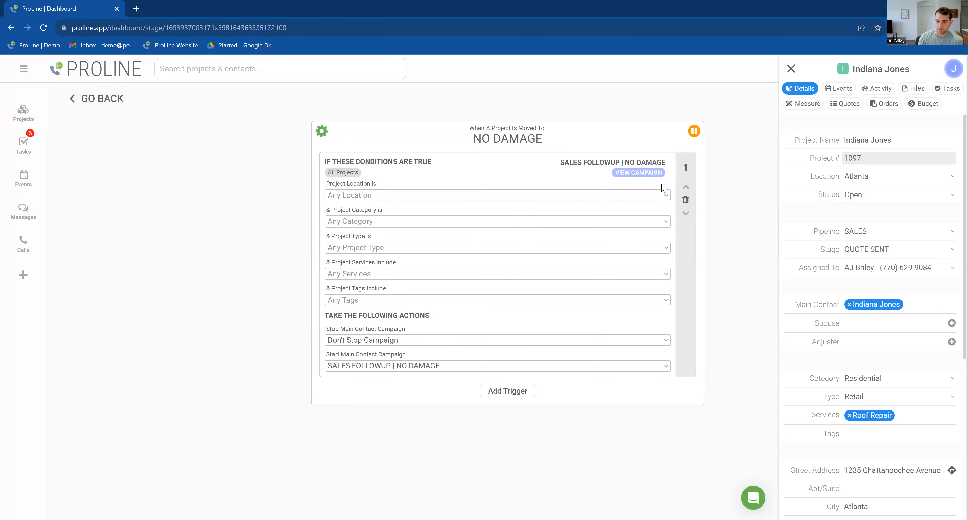
pyautogui.click(502, 172)
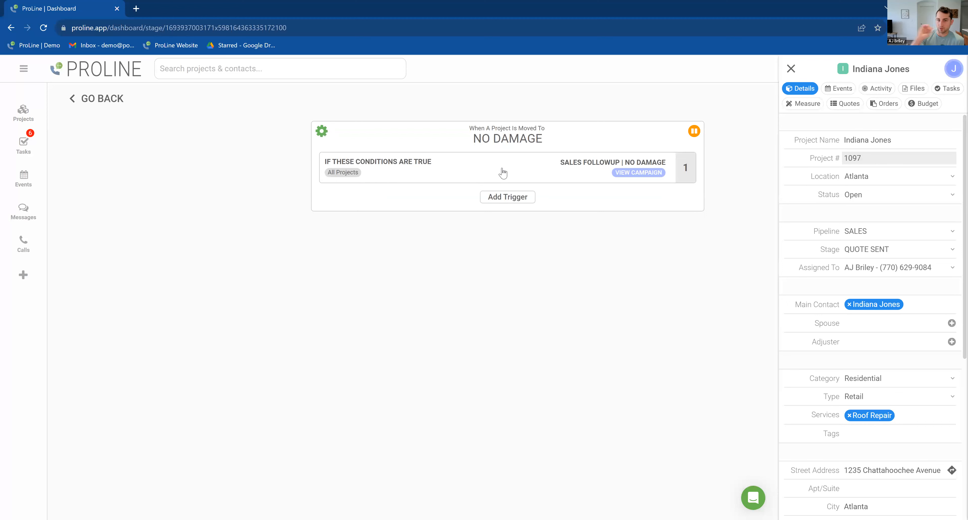
pyautogui.click(588, 170)
pyautogui.click(442, 171)
pyautogui.click(120, 106)
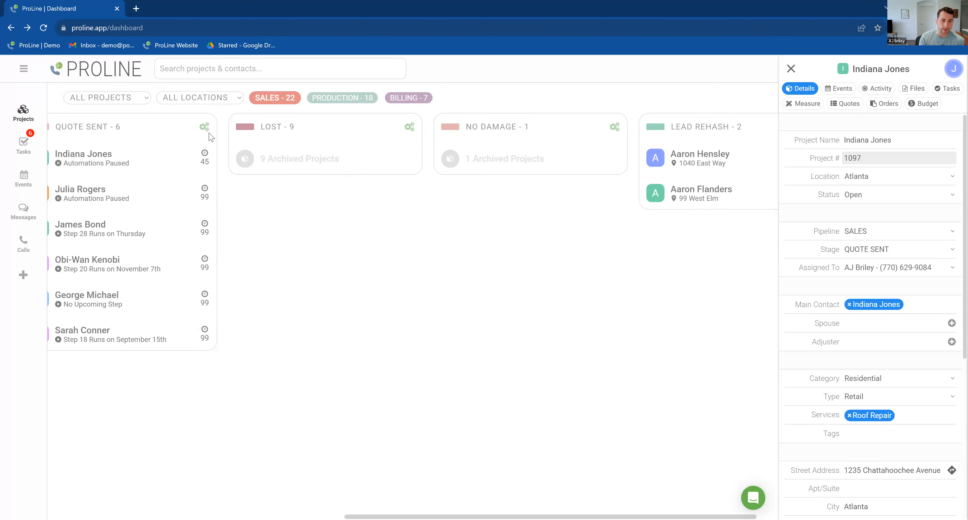
pyautogui.click(204, 127)
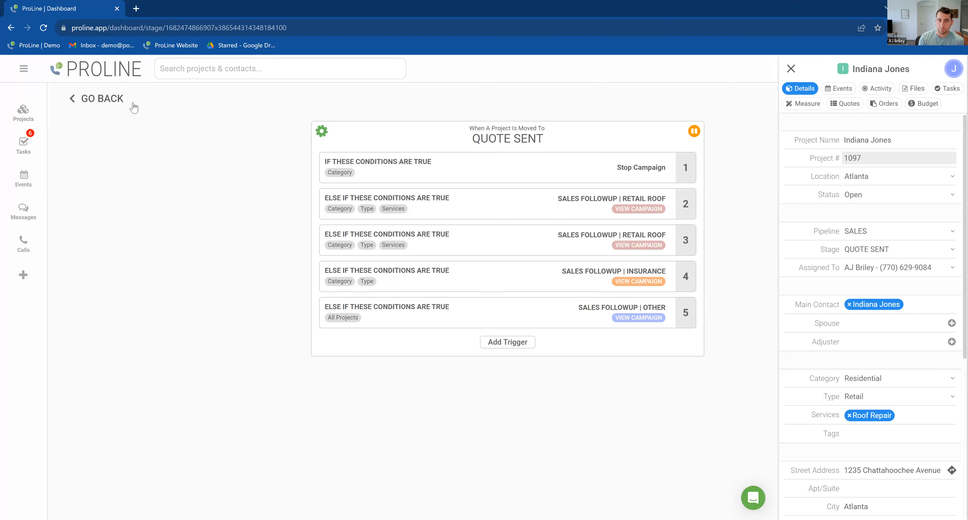
pyautogui.click(102, 98)
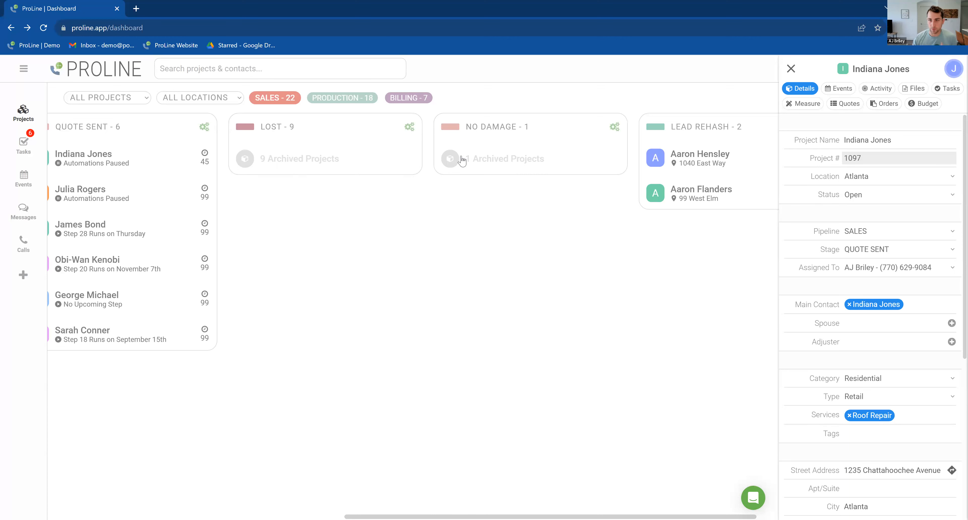
# - Close the open project's details on the project board
pyautogui.moveTo(675, 126); pyautogui.dragTo(700, 127)
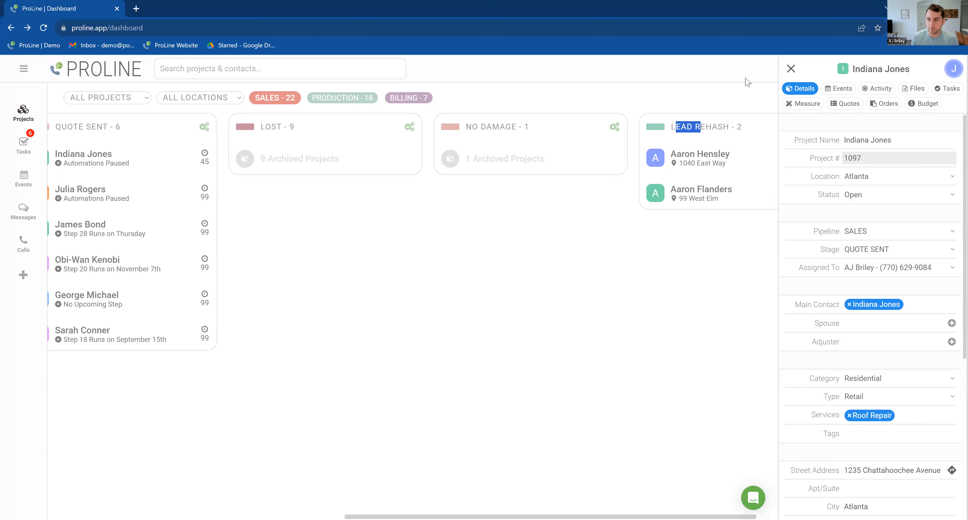
pyautogui.click(728, 117)
pyautogui.click(790, 70)
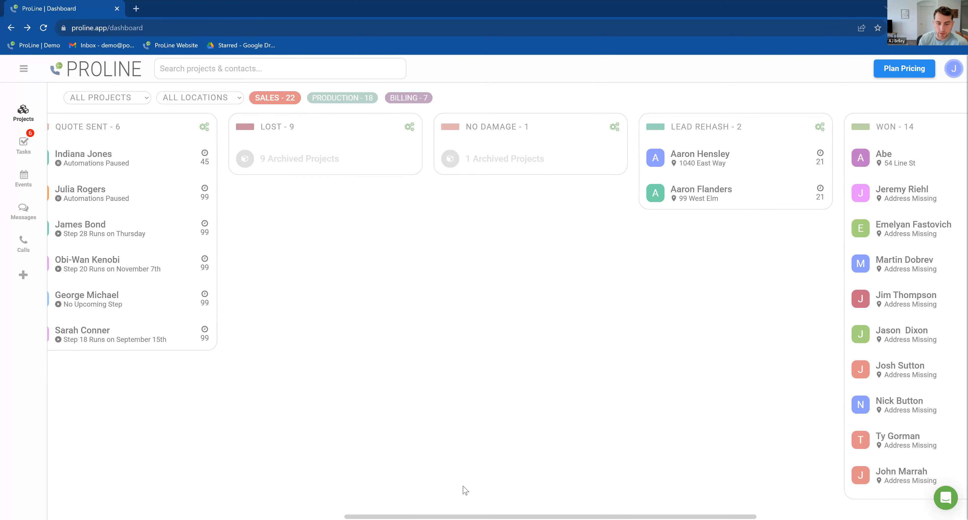
# - Look across the Sales pipeline stages and review the conditions and actions of the second Quote Sent trigger
pyautogui.hscroll(-2, 436, 509)
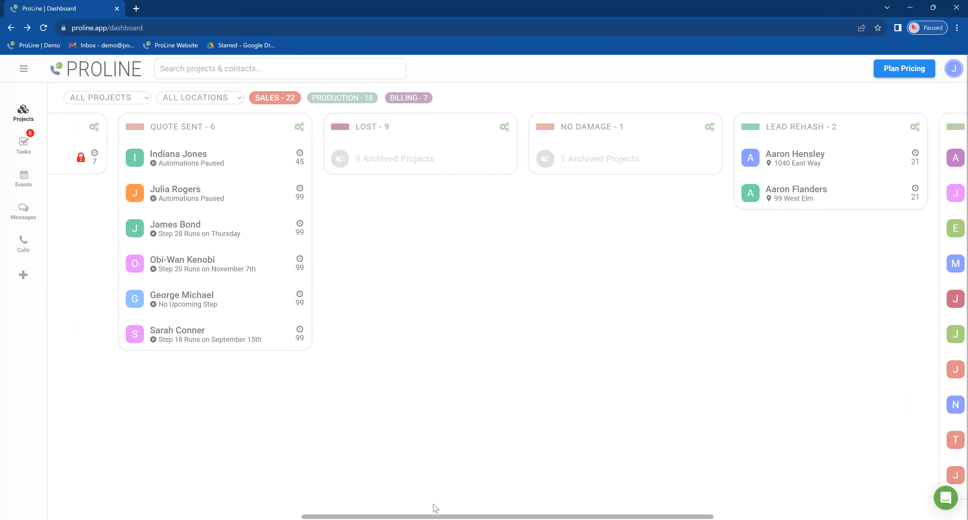
pyautogui.hscroll(-3, 411, 509)
pyautogui.hscroll(10, 345, 508)
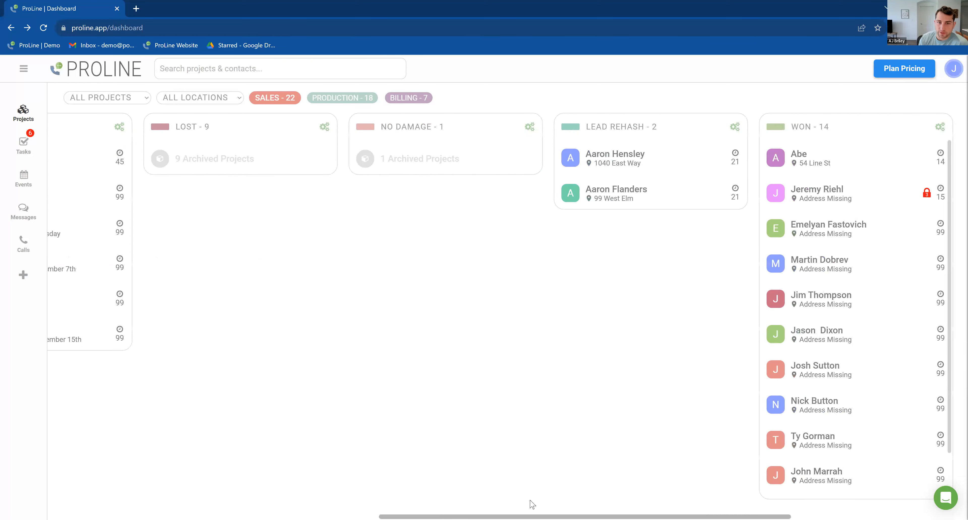
pyautogui.hscroll(-10, 342, 507)
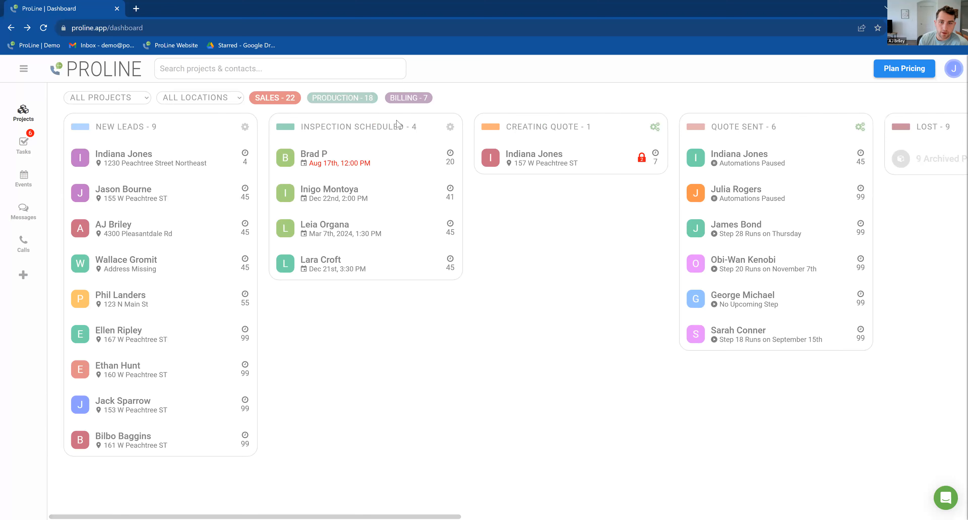
pyautogui.click(860, 127)
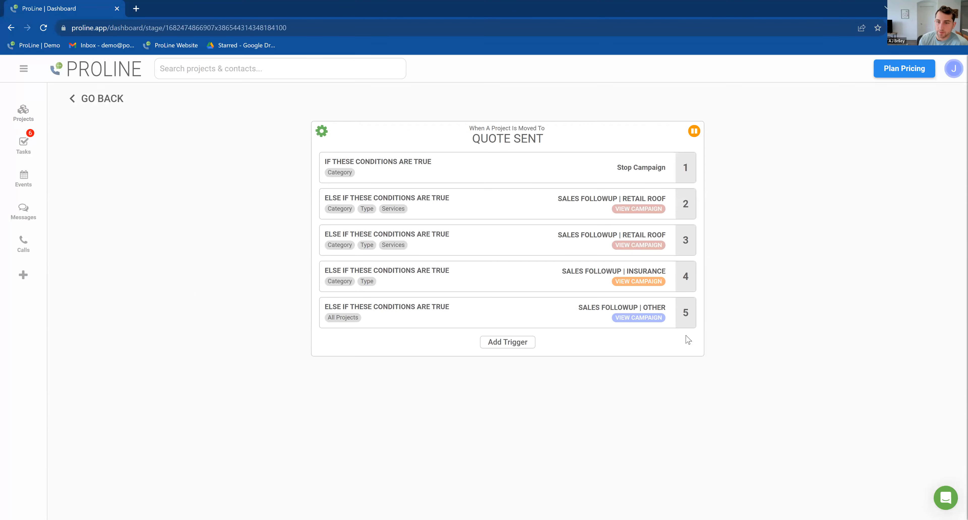
pyautogui.click(452, 206)
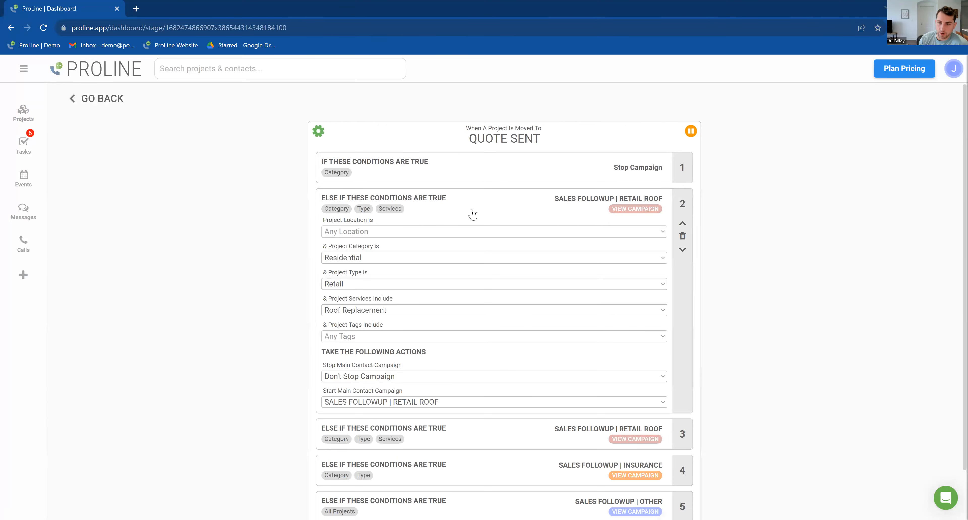
pyautogui.click(484, 209)
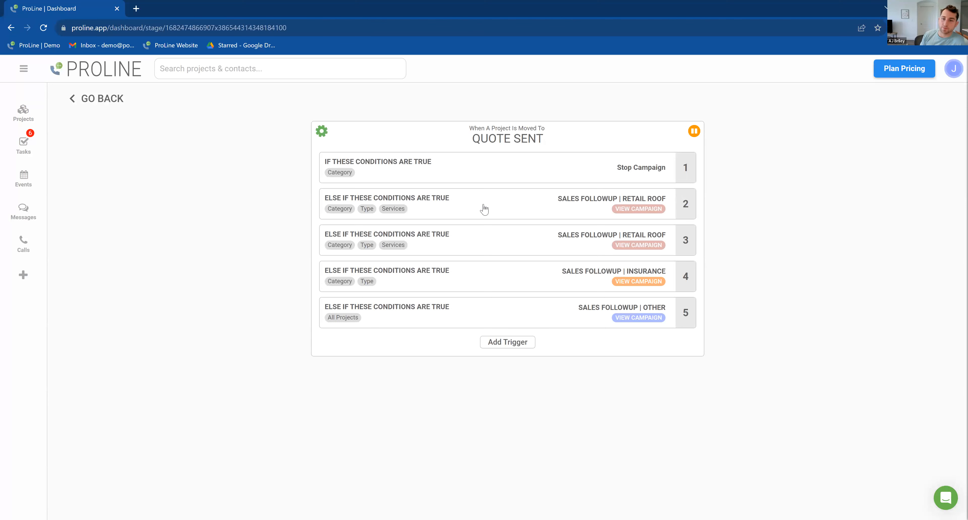
pyautogui.click(484, 209)
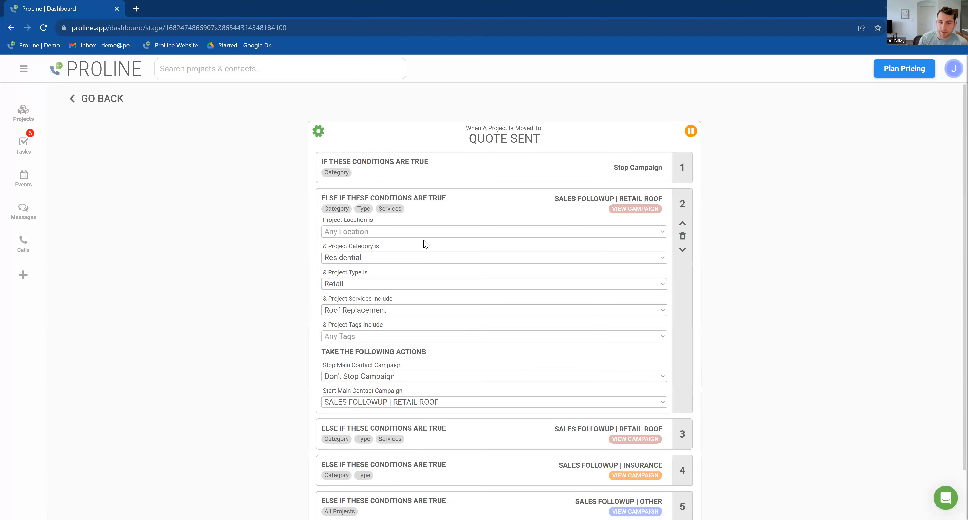
pyautogui.click(488, 205)
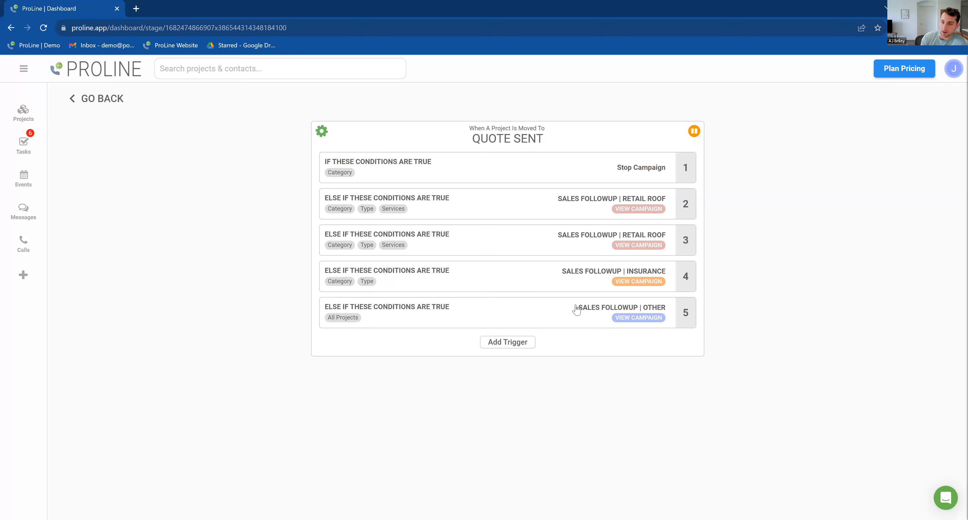
# - Look through the campaigns in the Sales Followup folder and return to the project board
pyautogui.click(24, 69)
pyautogui.click(60, 223)
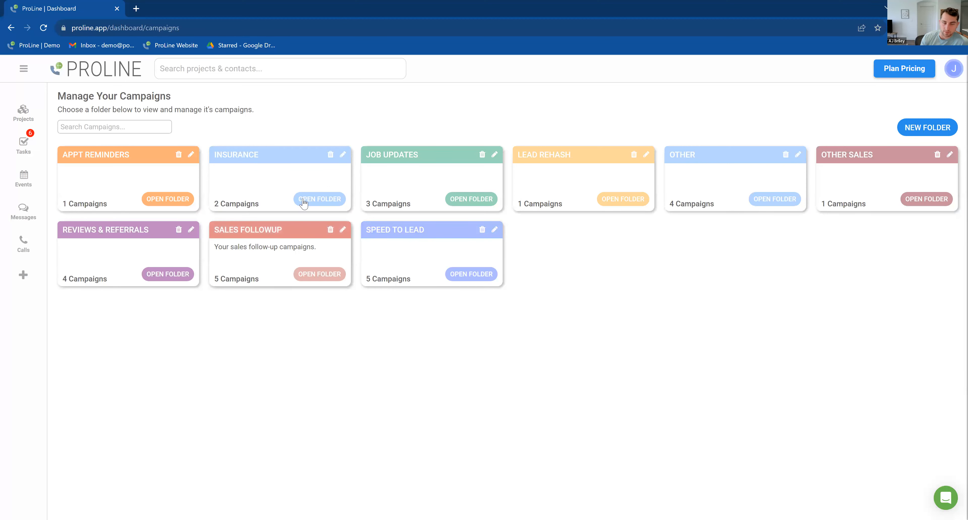
pyautogui.click(317, 276)
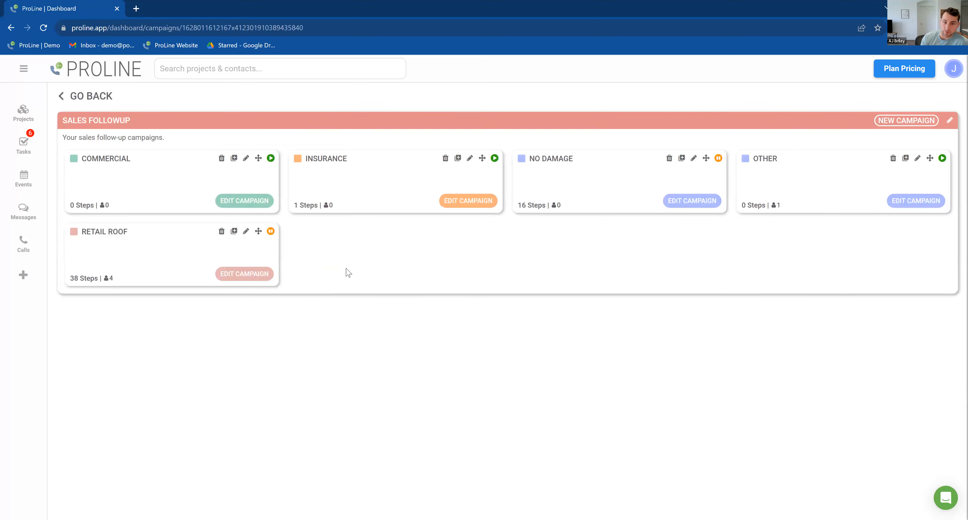
pyautogui.click(23, 113)
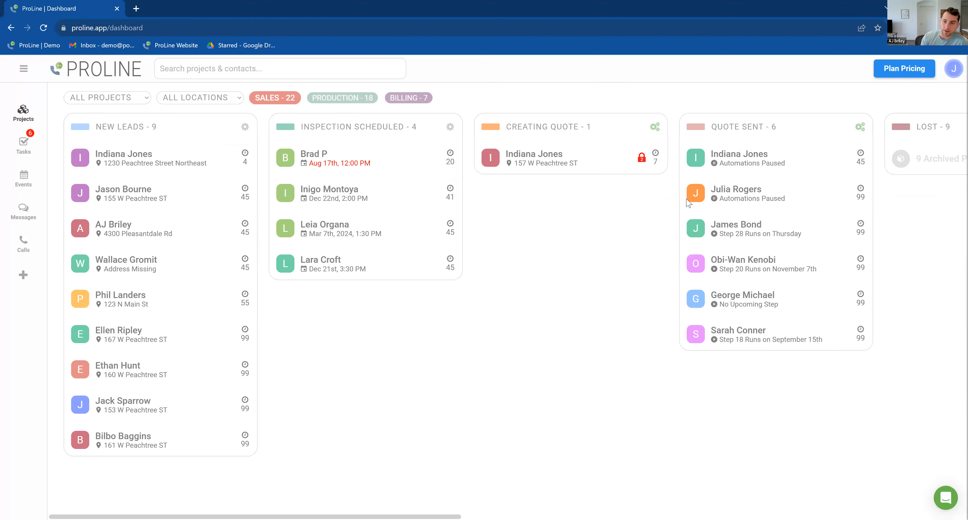
# - Inspect the Insurance campaign linked to the fourth Quote Sent trigger and return to the stage's trigger list
pyautogui.click(860, 126)
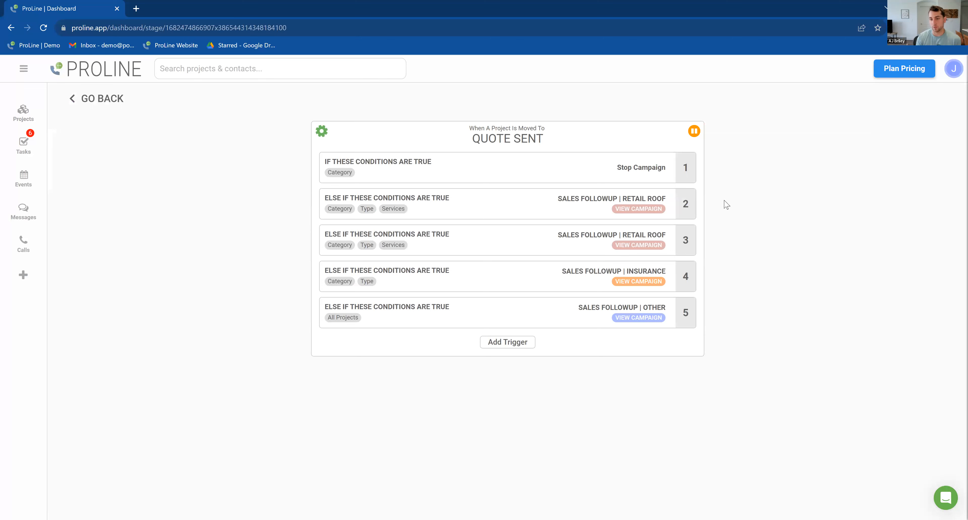
pyautogui.click(119, 101)
pyautogui.click(860, 127)
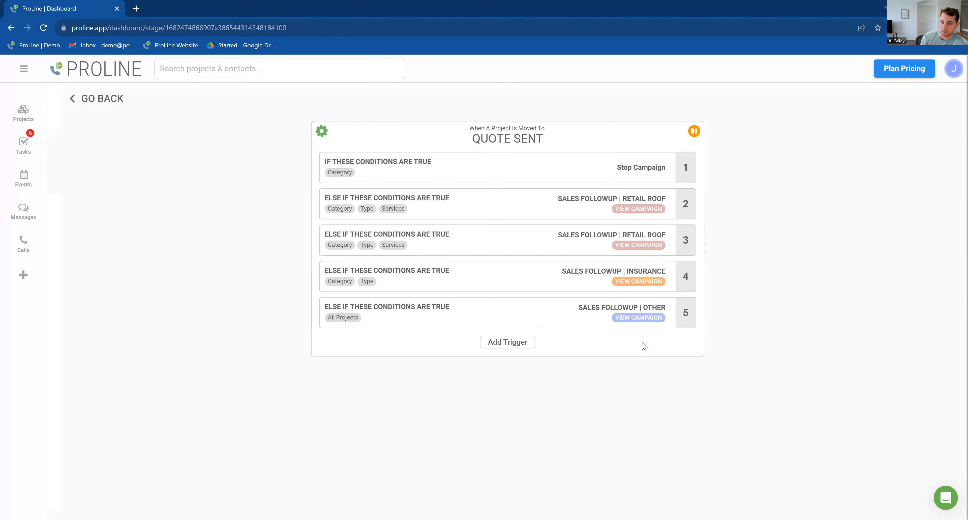
pyautogui.click(647, 281)
pyautogui.click(507, 181)
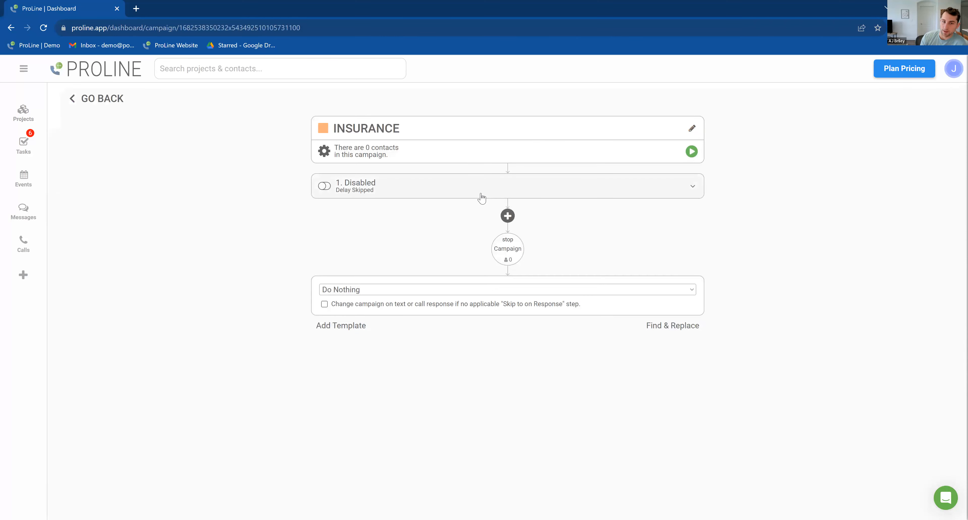
pyautogui.click(89, 97)
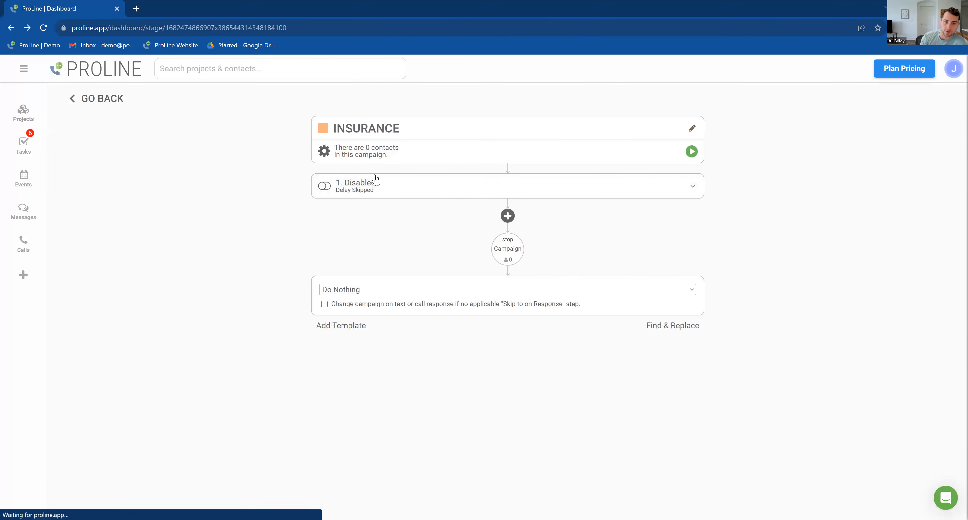
# - Inspect the first step of the Retail Roof campaign linked to the second Quote Sent trigger and return to the triggers
pyautogui.click(634, 210)
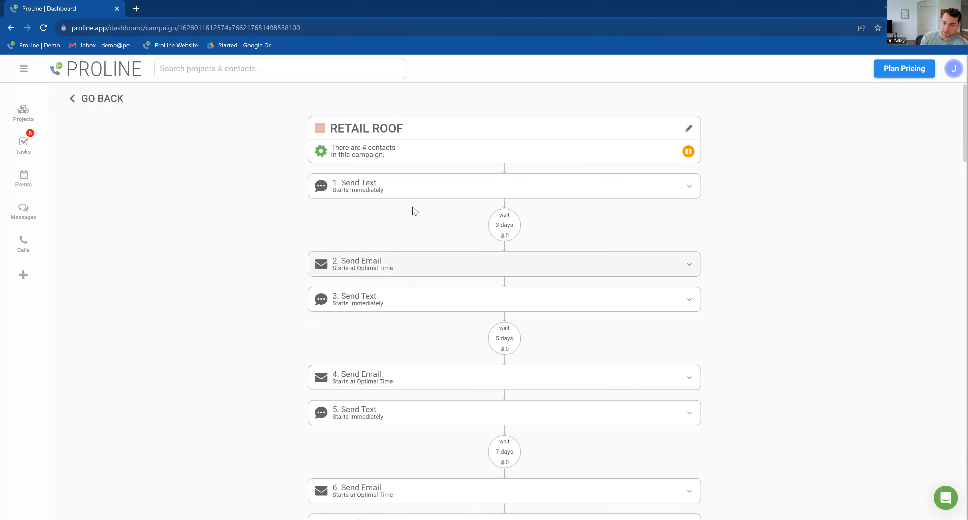
pyautogui.click(449, 193)
pyautogui.click(460, 225)
pyautogui.click(101, 104)
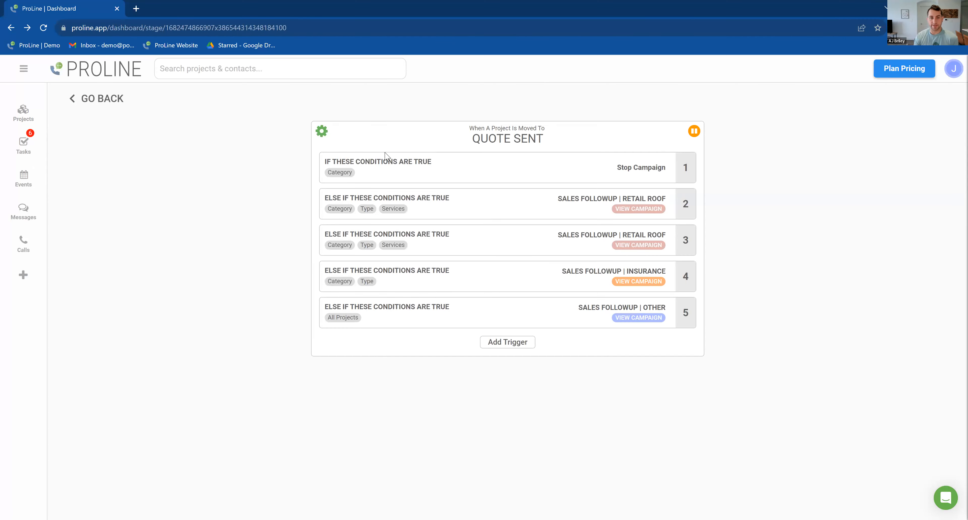
# - Review the second Quote Sent trigger's conditions and compare the Retail Roof campaigns linked to the second and third triggers
pyautogui.click(481, 204)
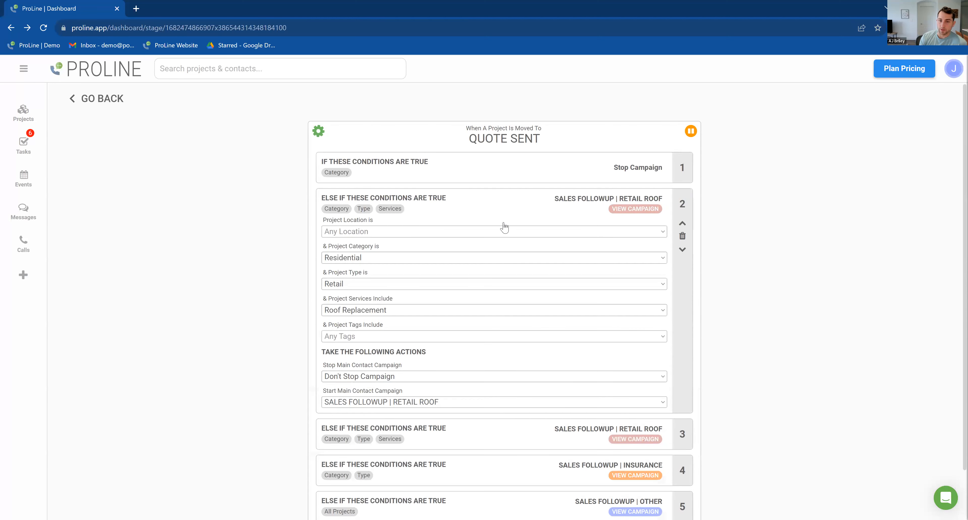
pyautogui.click(484, 208)
pyautogui.click(654, 210)
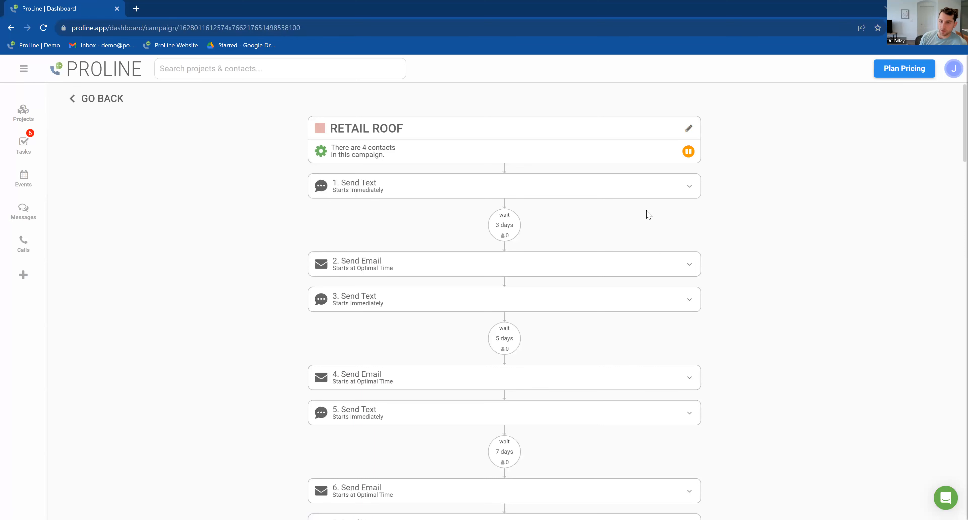
pyautogui.click(96, 99)
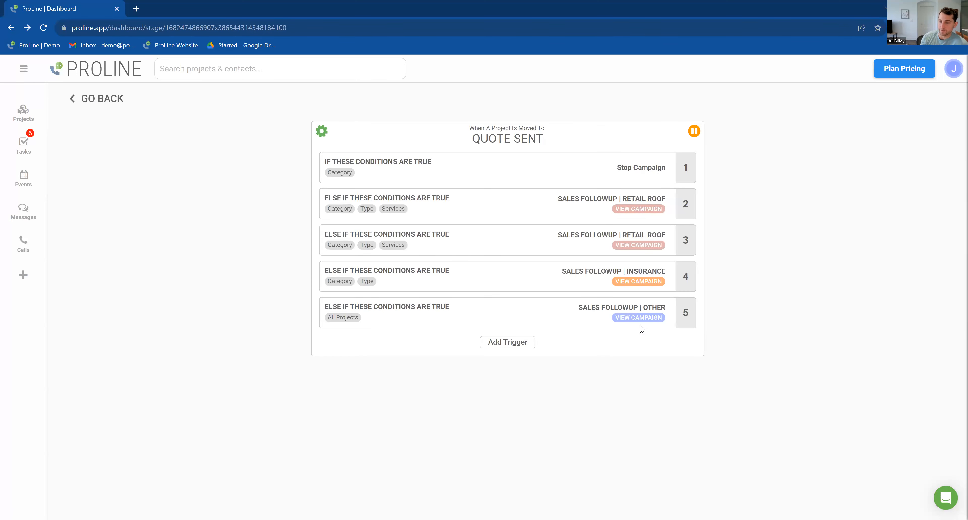
pyautogui.click(621, 209)
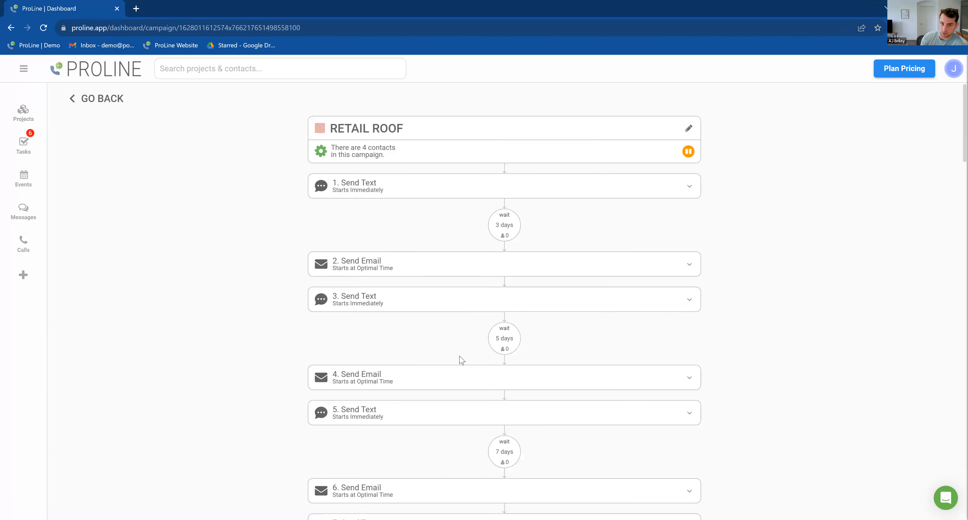
pyautogui.click(100, 99)
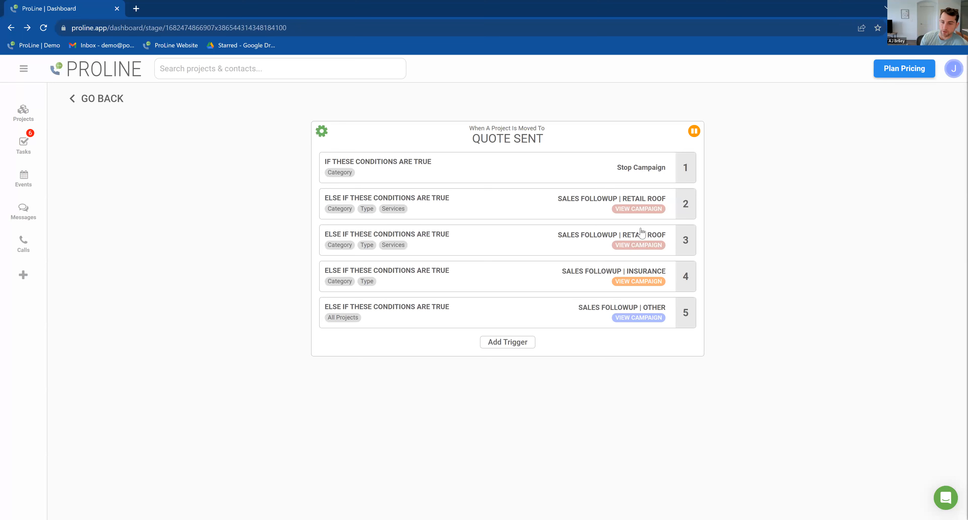
pyautogui.click(639, 245)
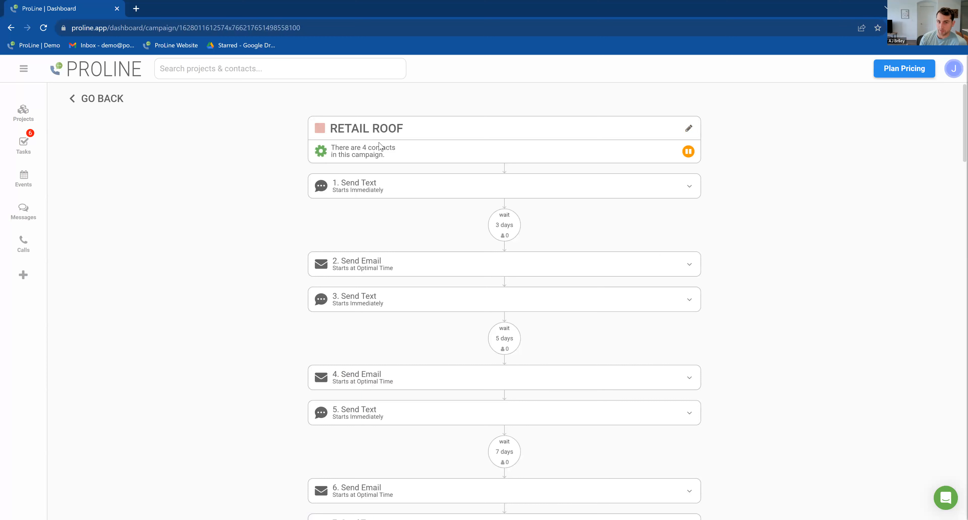
pyautogui.click(101, 99)
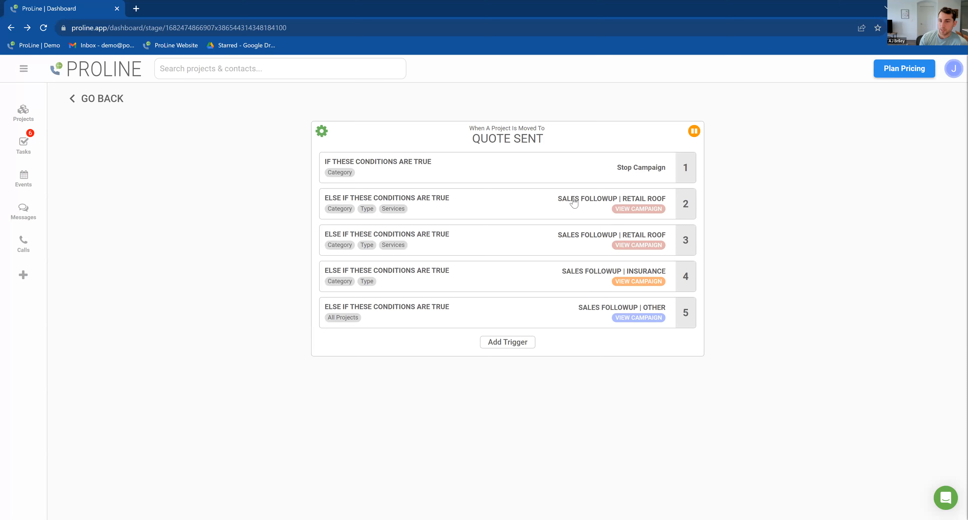
# - Open the Sales Followup campaign folder to examine the campaigns that the Quote Sent triggers use
pyautogui.moveTo(556, 201); pyautogui.dragTo(686, 204)
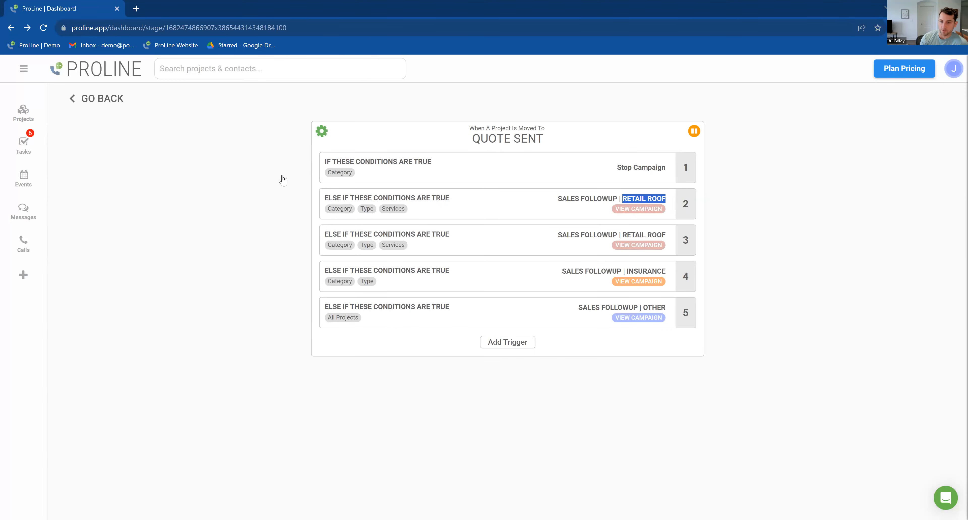
pyautogui.click(25, 69)
pyautogui.click(63, 223)
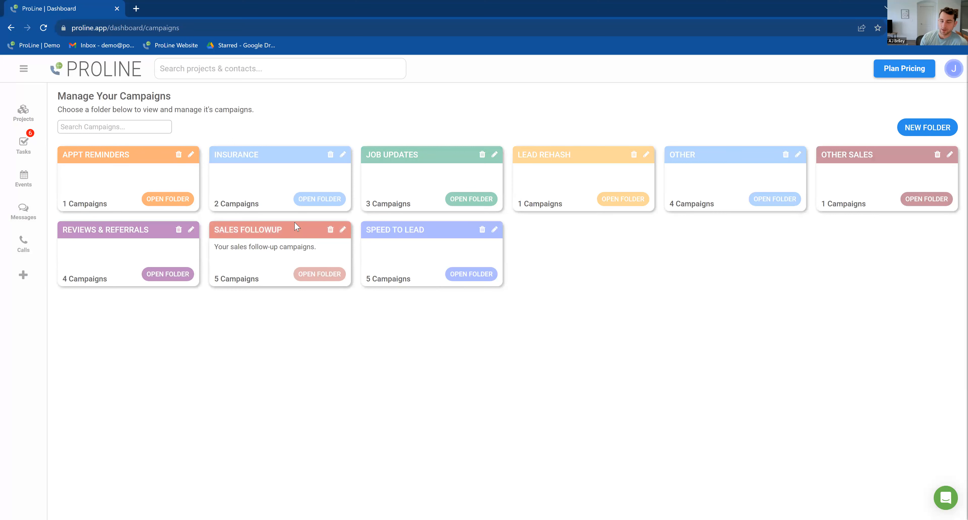
pyautogui.click(303, 275)
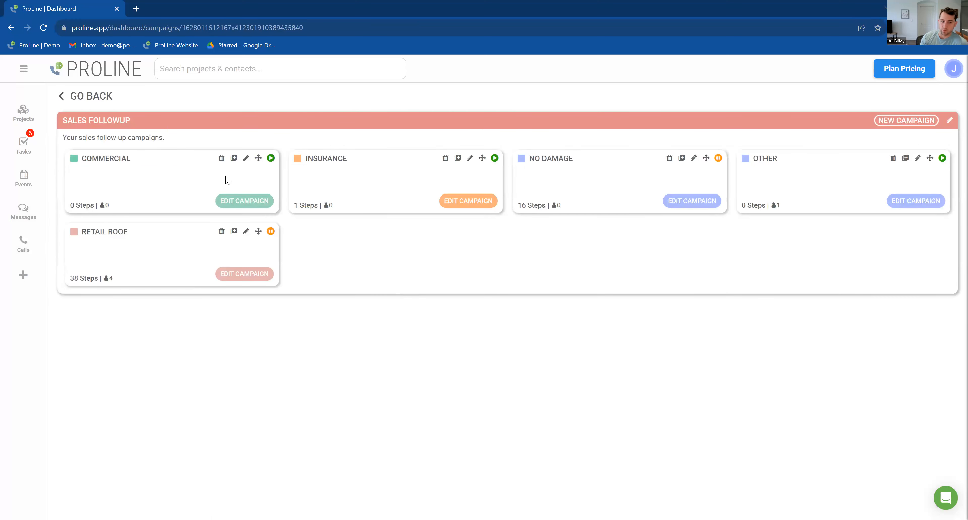
# - Return to the project board to view the Quote Sent triggers, and open the campaign folder overview
pyautogui.click(23, 111)
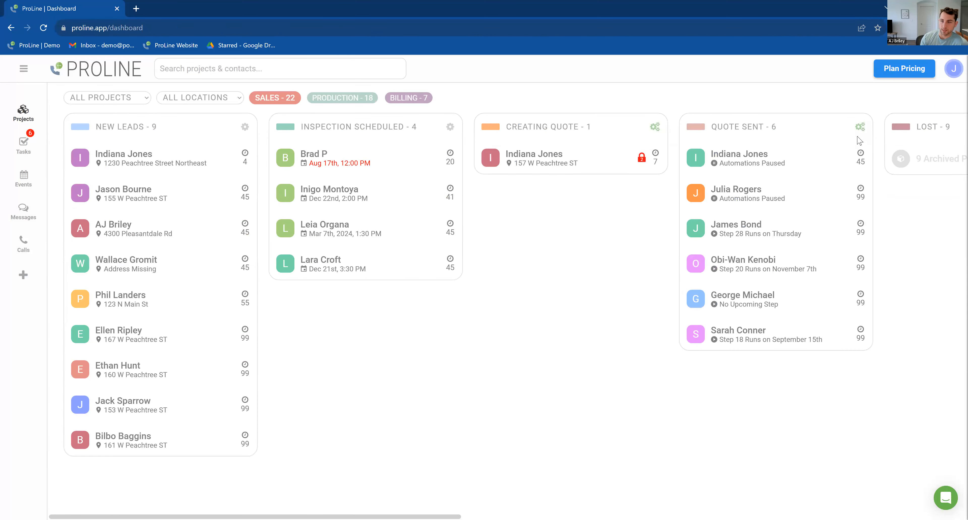
pyautogui.click(860, 127)
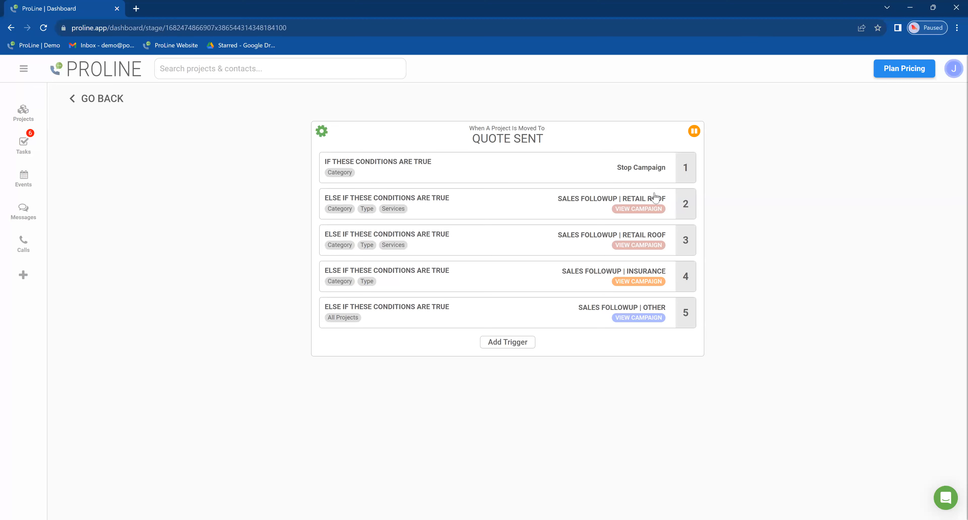
pyautogui.click(24, 71)
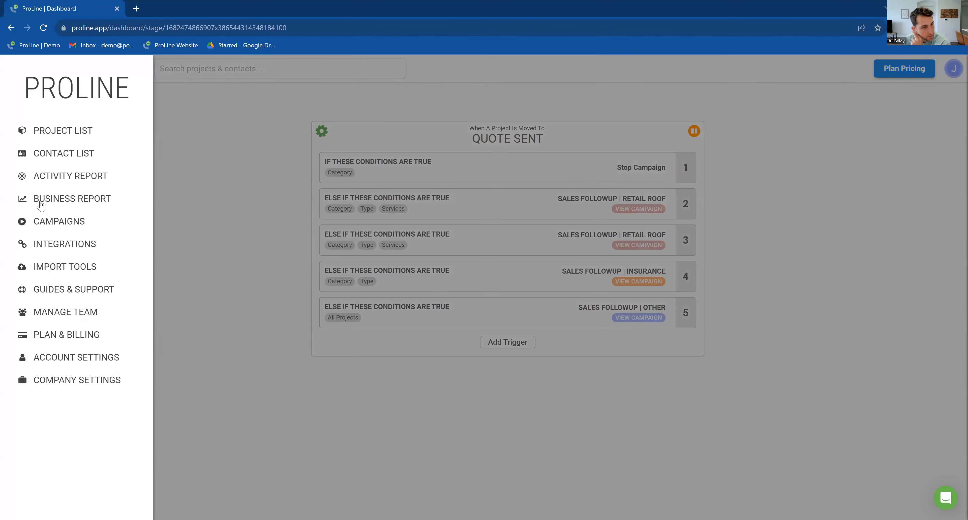
pyautogui.click(58, 226)
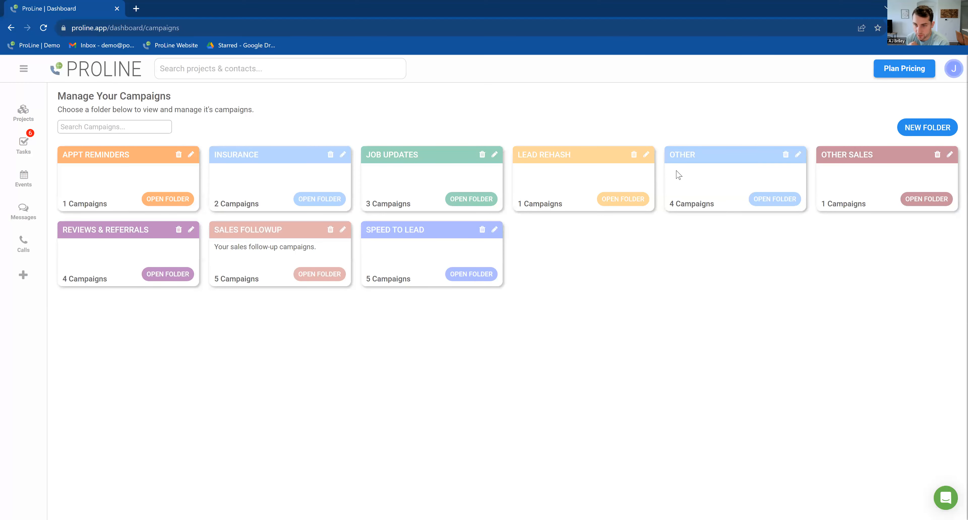
# - Open the Create Quote campaign linked to the Creating Quote stage's trigger
pyautogui.click(142, 70)
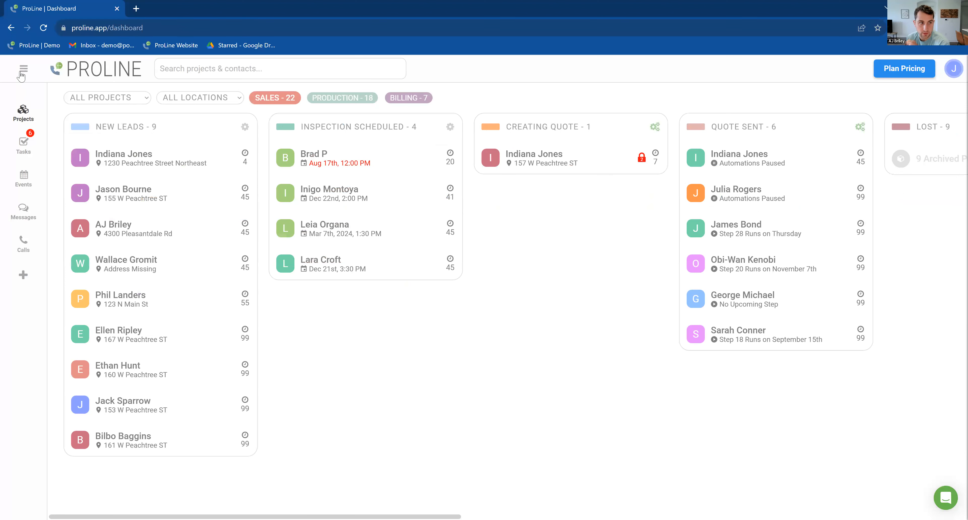
pyautogui.click(654, 129)
pyautogui.click(638, 176)
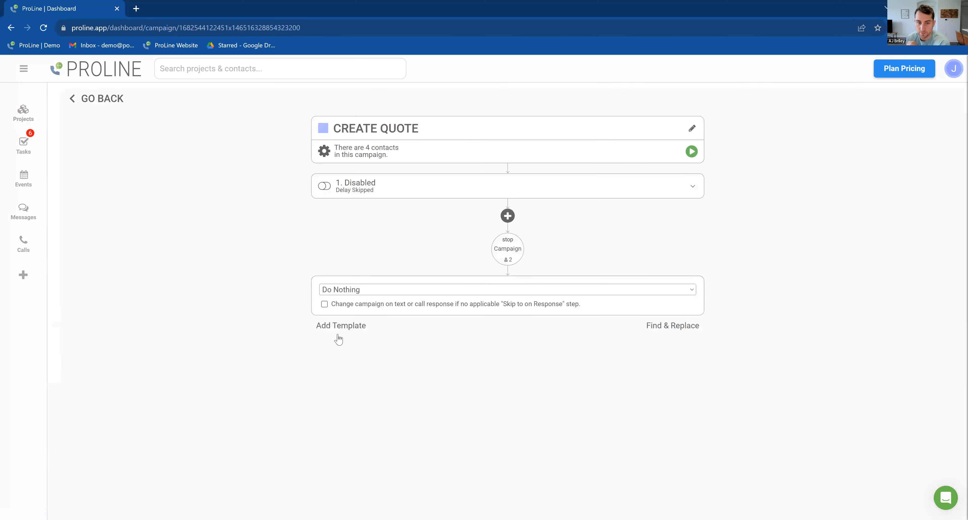
# - Preview the Sales Follow-up (Roof Replacement) template's description for the Create Quote campaign and close the template dialog without adding it
pyautogui.click(341, 326)
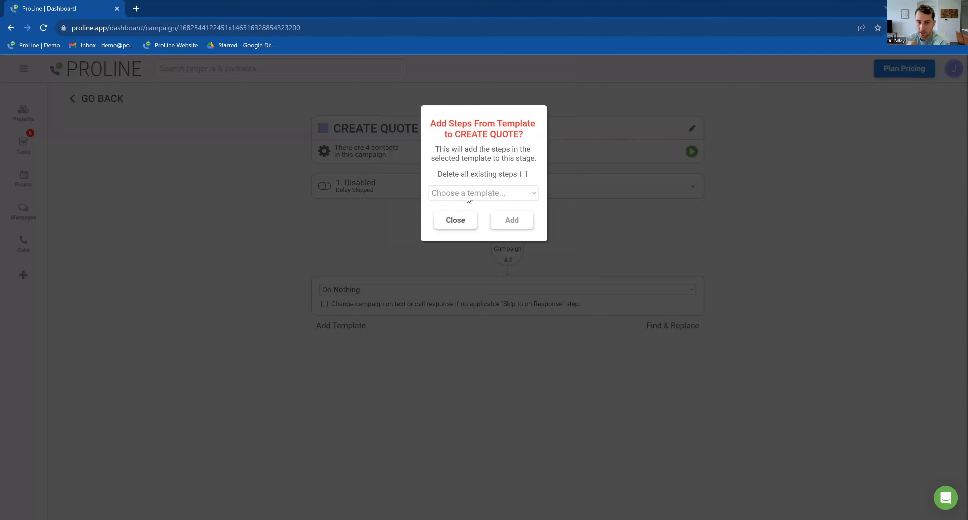
pyautogui.click(483, 193)
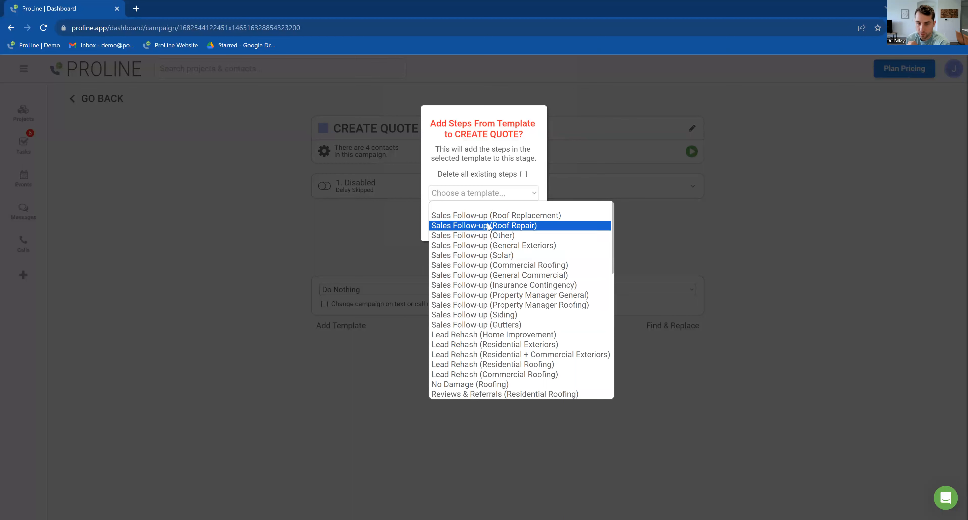
pyautogui.click(485, 217)
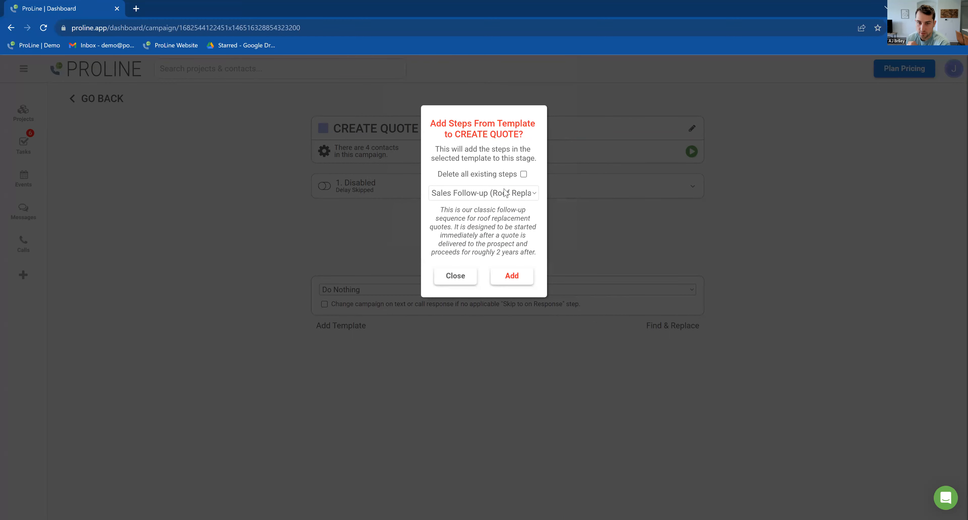
pyautogui.click(503, 196)
pyautogui.click(448, 199)
pyautogui.moveTo(444, 210); pyautogui.dragTo(541, 254)
pyautogui.click(495, 195)
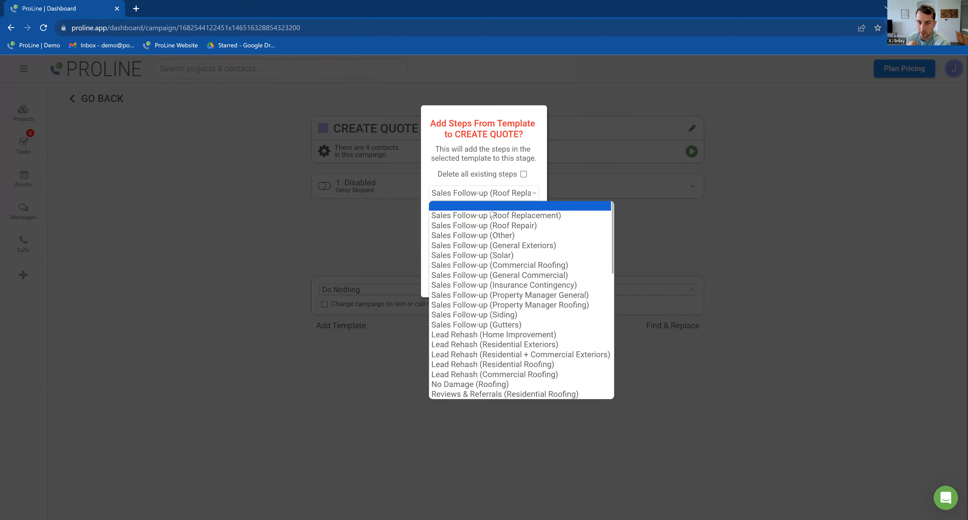
pyautogui.click(490, 207)
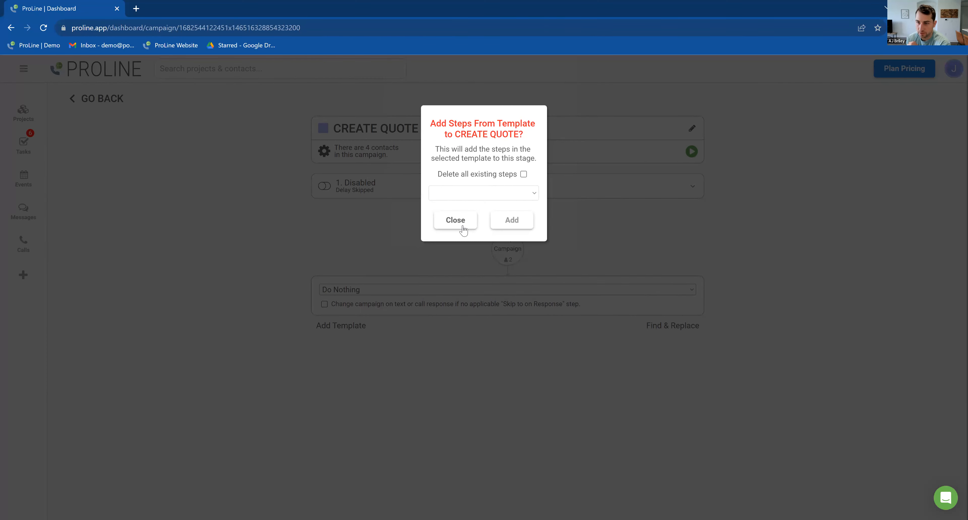
pyautogui.click(457, 221)
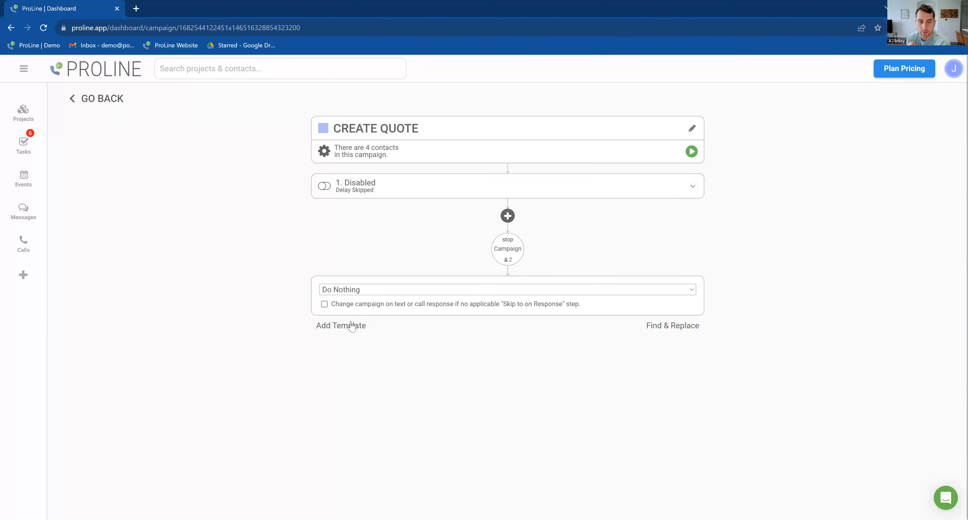
# - Review the Delete all existing steps option and the available templates for Create Quote, closing the dialog without adding any
pyautogui.click(348, 327)
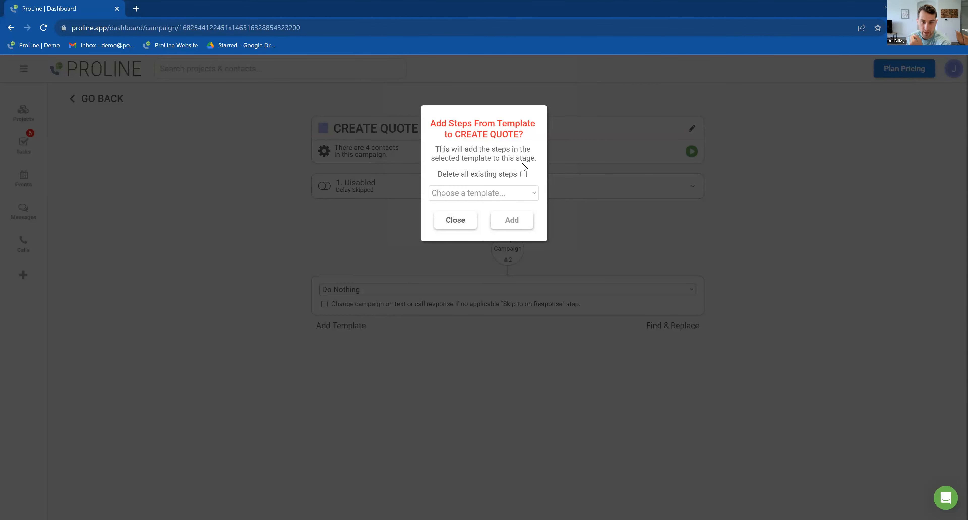
pyautogui.moveTo(437, 175); pyautogui.dragTo(523, 178)
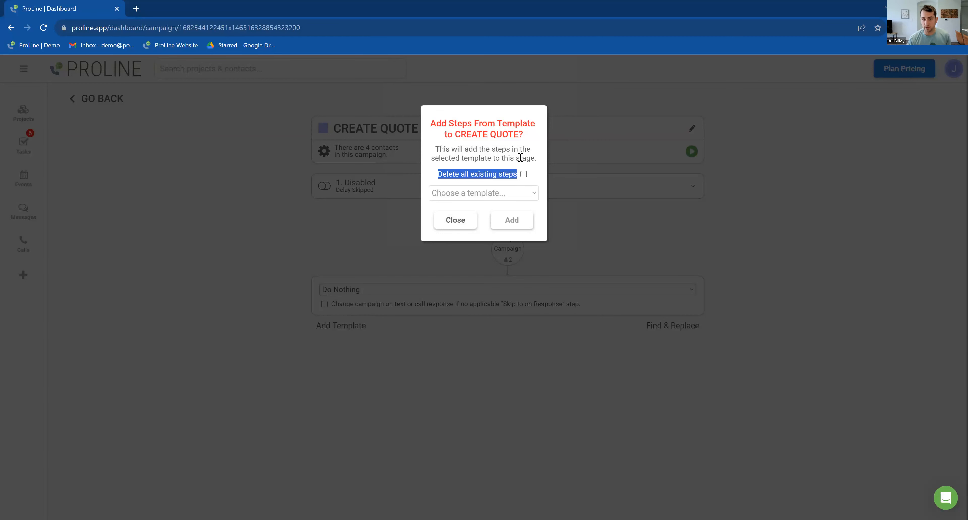
pyautogui.click(486, 149)
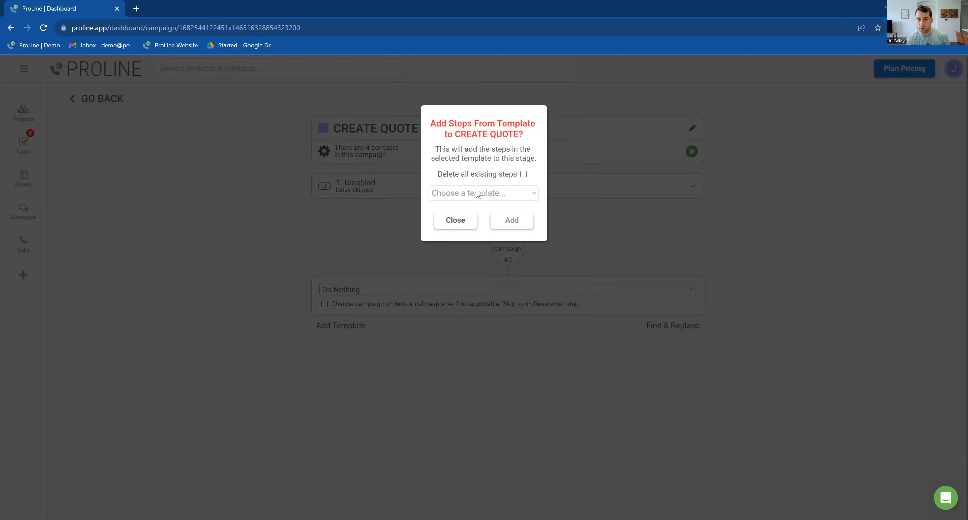
pyautogui.click(477, 194)
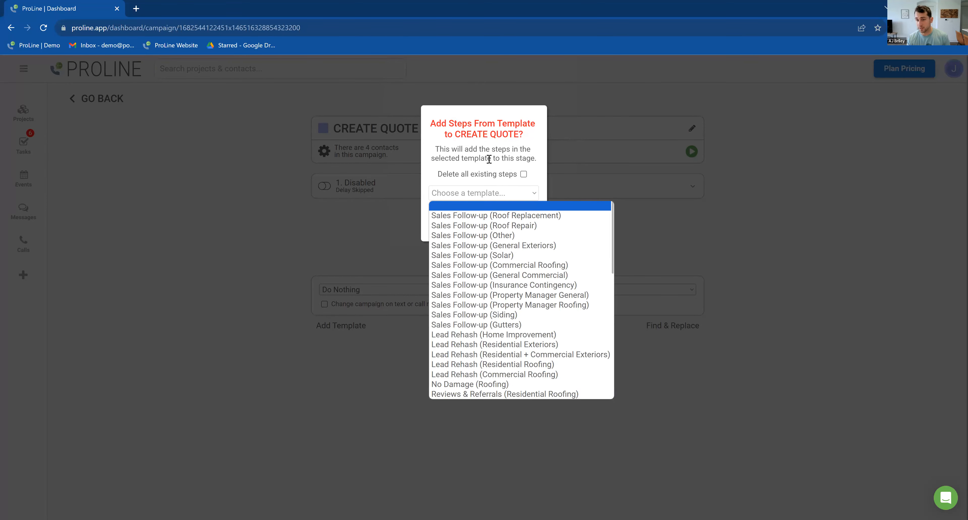
pyautogui.click(490, 162)
pyautogui.click(464, 223)
# - Leave the Create Quote campaign for the campaign folders and look into the Appt Reminders and Job Updates folders
pyautogui.click(114, 106)
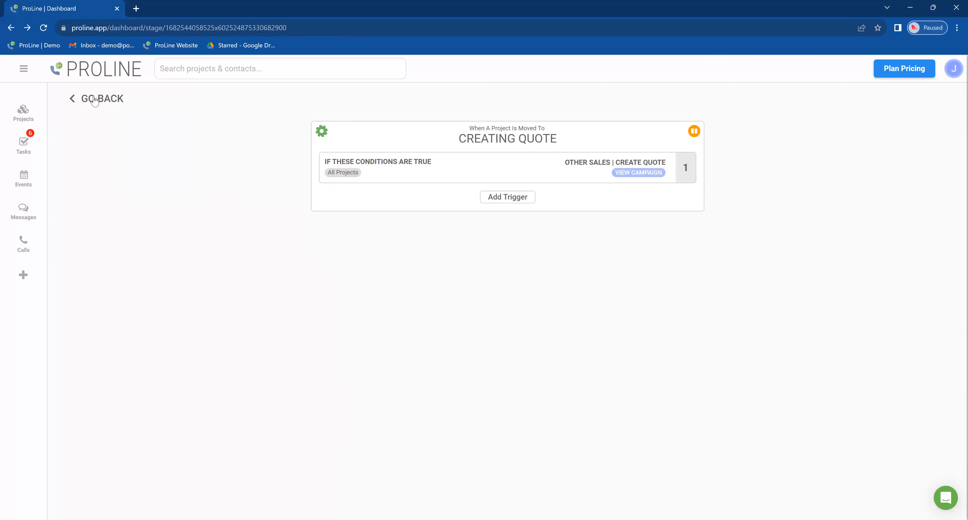
pyautogui.click(104, 101)
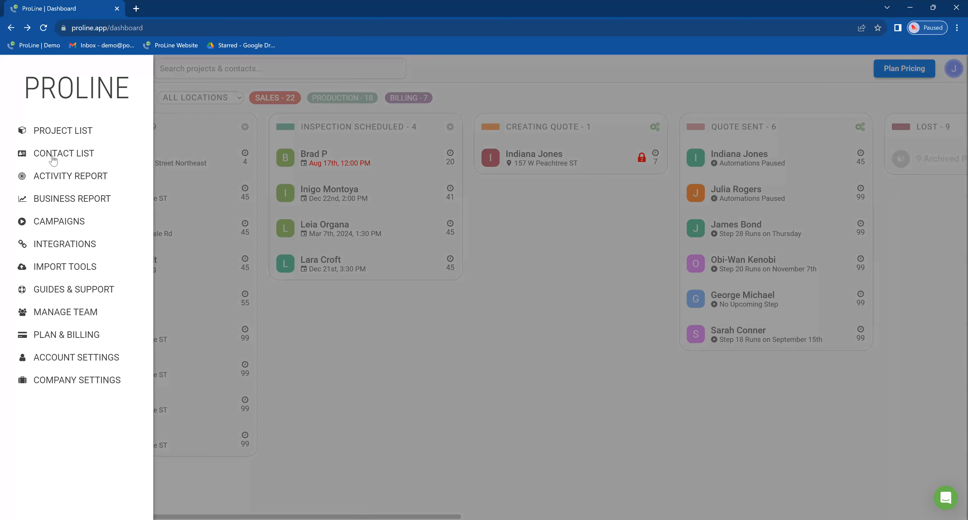
pyautogui.click(67, 223)
pyautogui.click(152, 195)
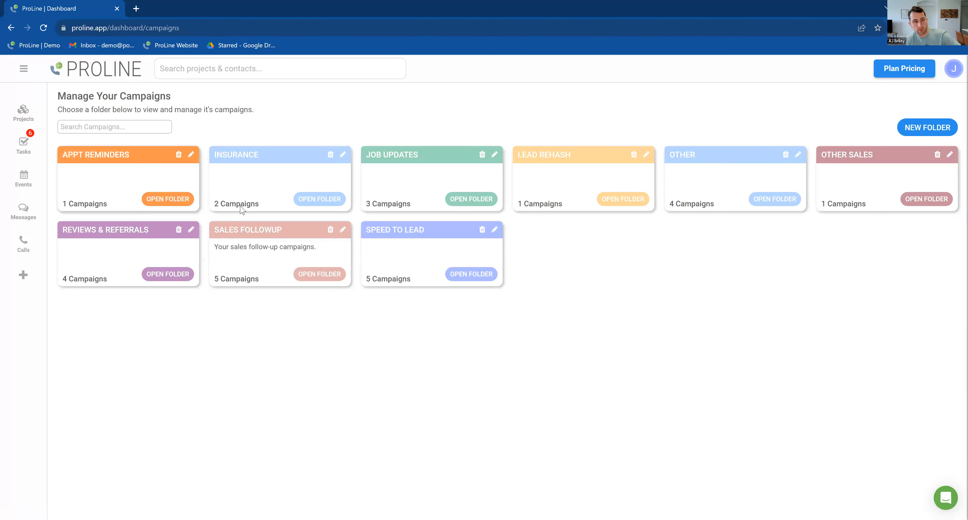
pyautogui.click(77, 98)
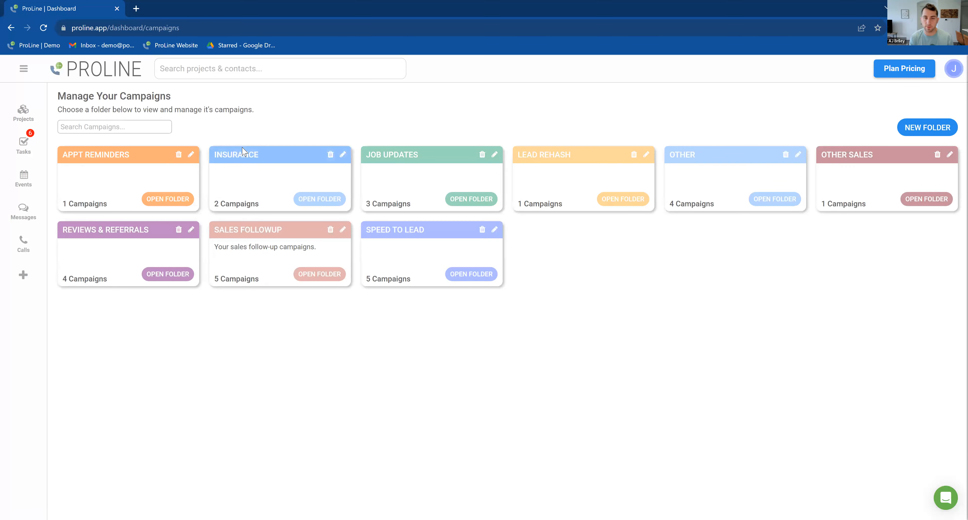
pyautogui.click(481, 201)
pyautogui.click(101, 98)
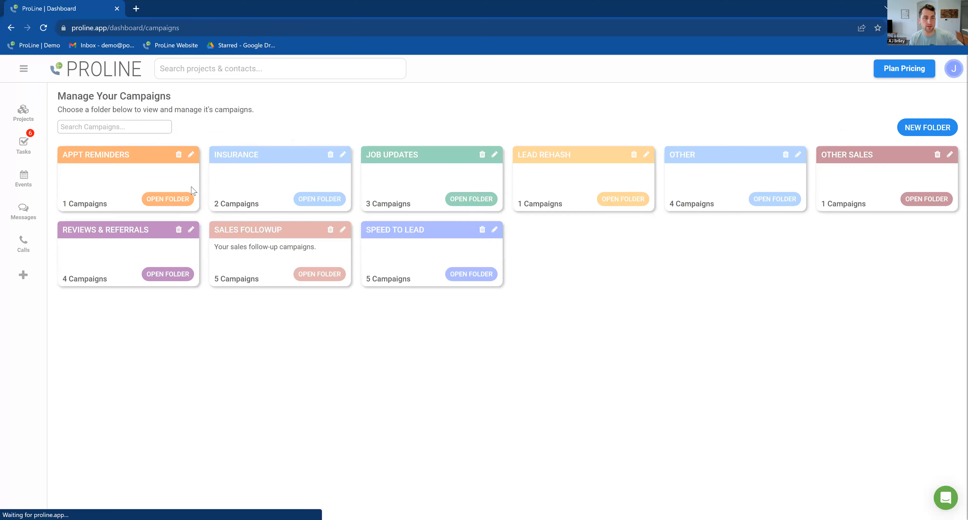
# - Open the Appt Reminders campaign for editing and review its sequence of email and text steps
pyautogui.click(165, 200)
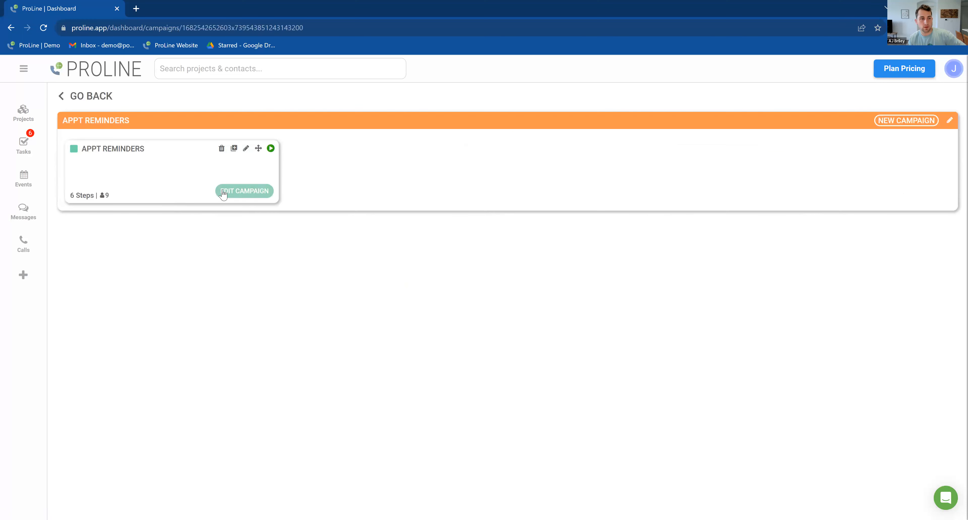
pyautogui.click(239, 194)
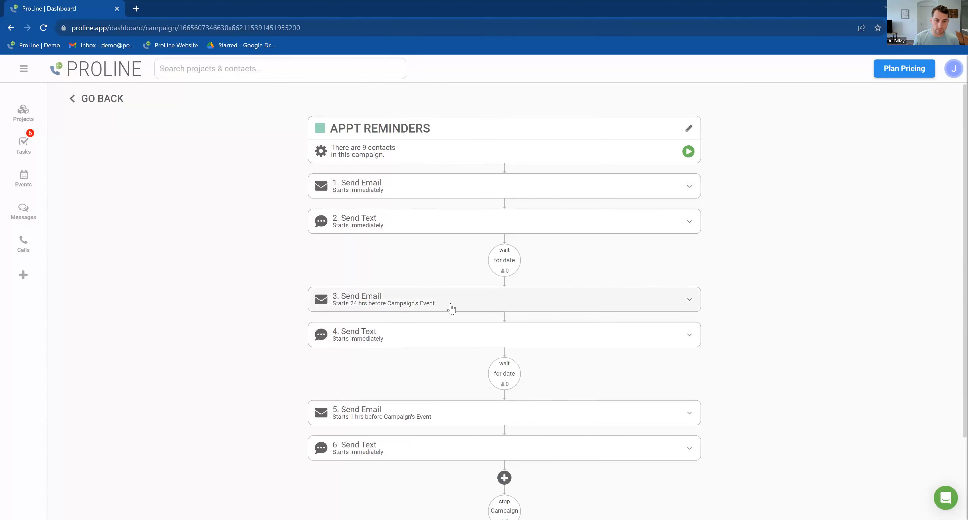
pyautogui.scroll(-3, 453, 346)
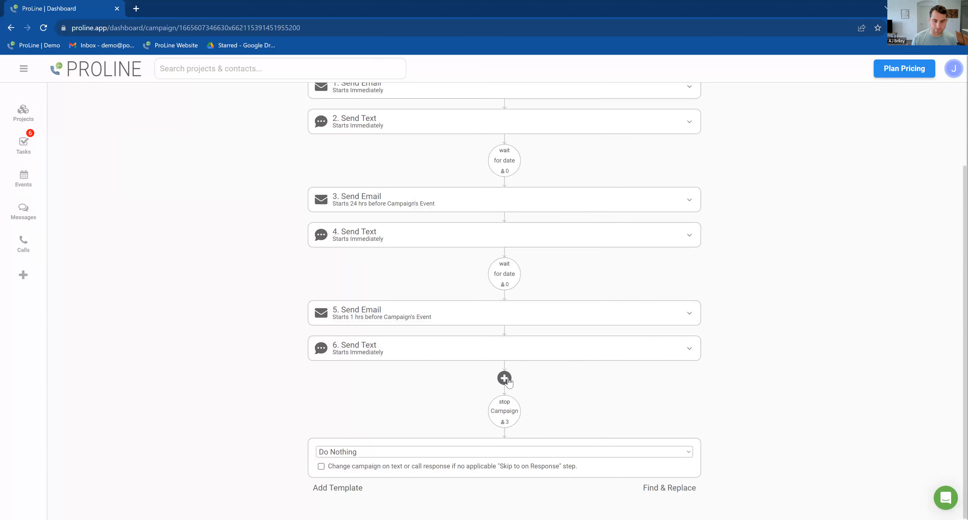
# - Add a seventh step at the end of the Appt Reminders campaign and set its action to Send Push Notification
pyautogui.click(504, 378)
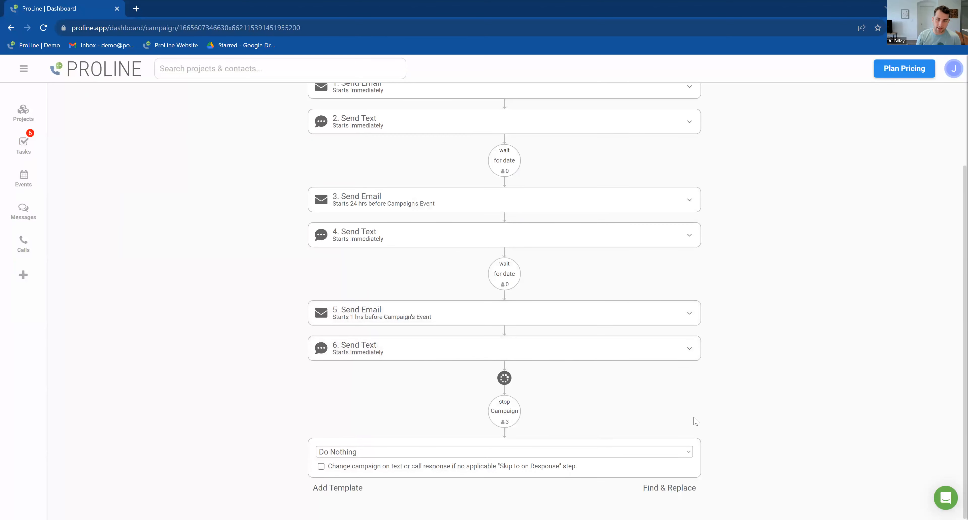
pyautogui.click(489, 391)
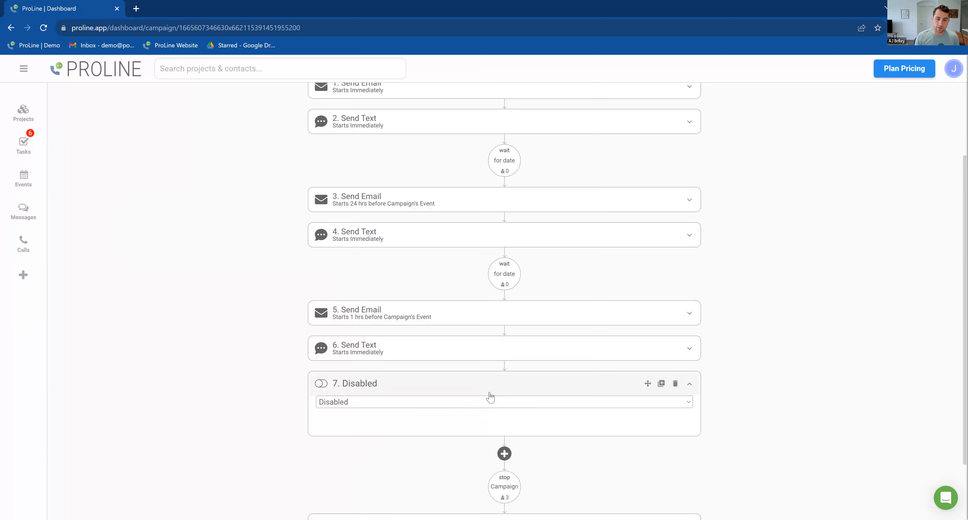
pyautogui.click(433, 403)
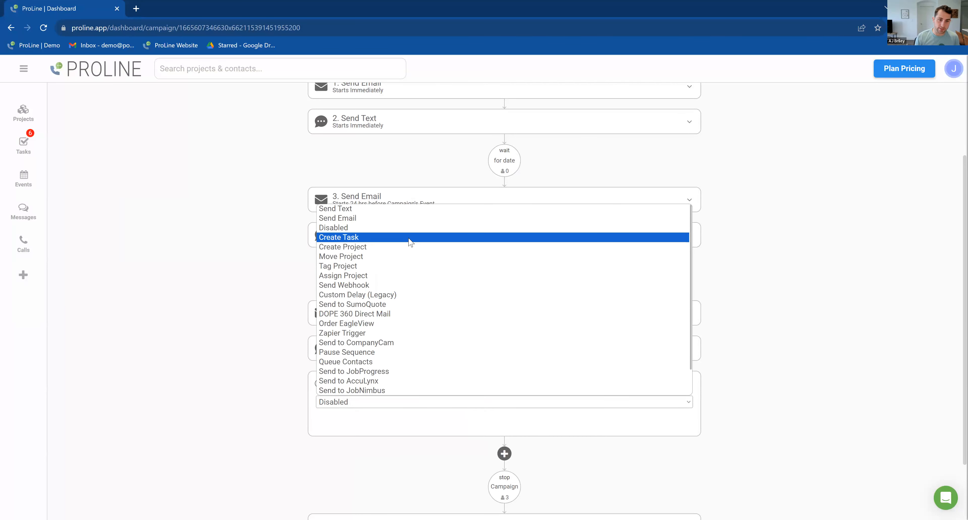
pyautogui.scroll(-1, 409, 361)
pyautogui.scroll(-1, 409, 362)
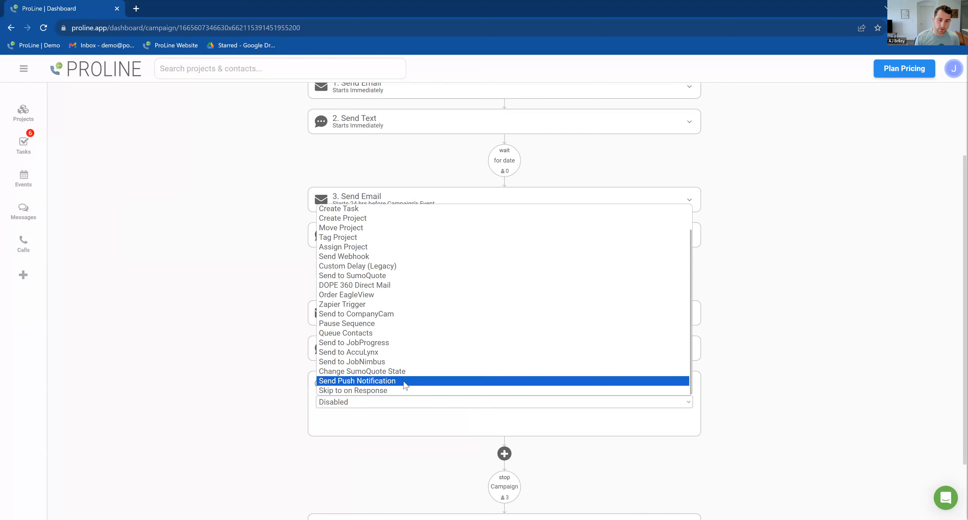
pyautogui.click(407, 381)
pyautogui.scroll(-3, 526, 376)
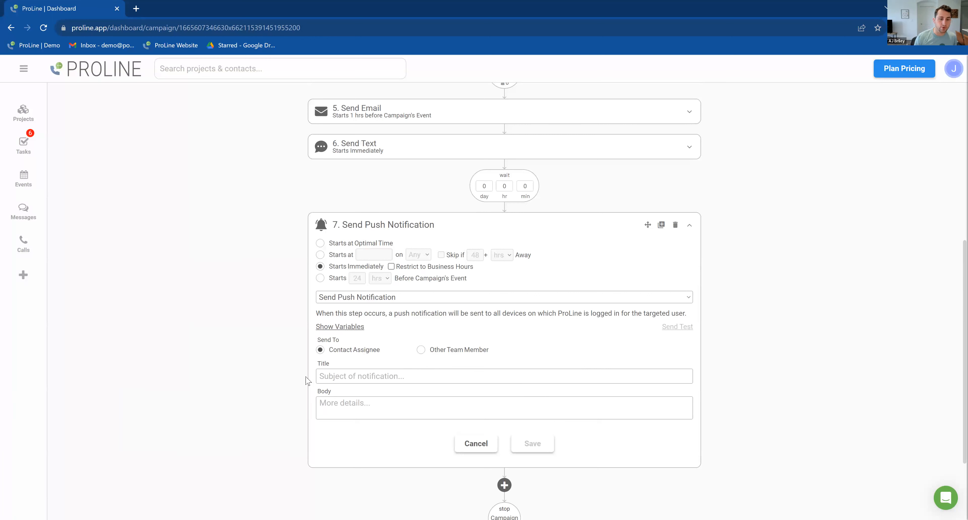
pyautogui.click(389, 401)
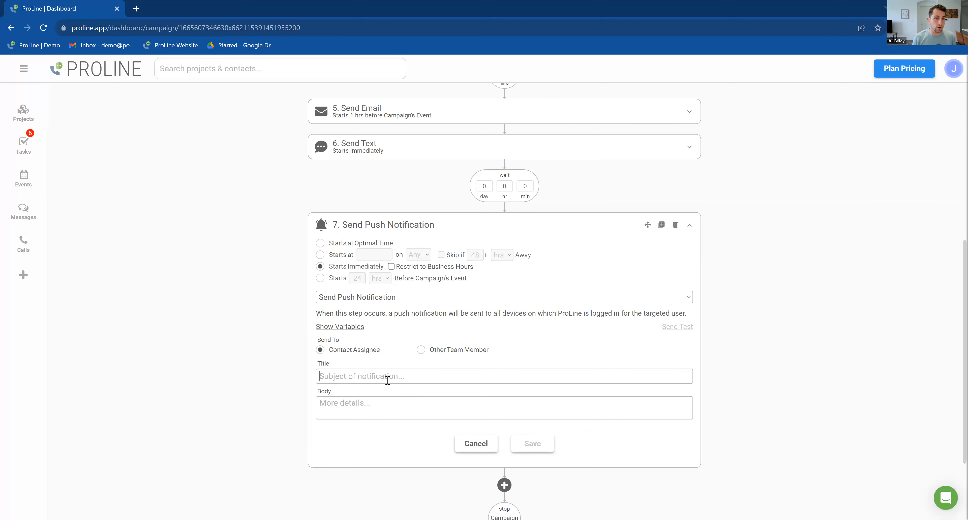
# - Move the new push notification step within the Appt Reminders campaign so it follows step 4, Send Text
pyautogui.scroll(4, 436, 331)
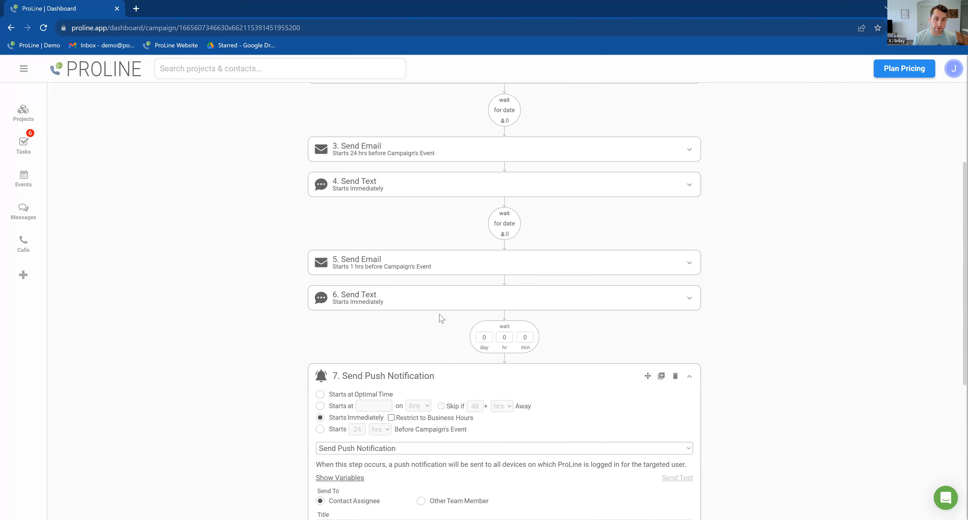
pyautogui.scroll(3, 435, 285)
pyautogui.scroll(-1, 443, 410)
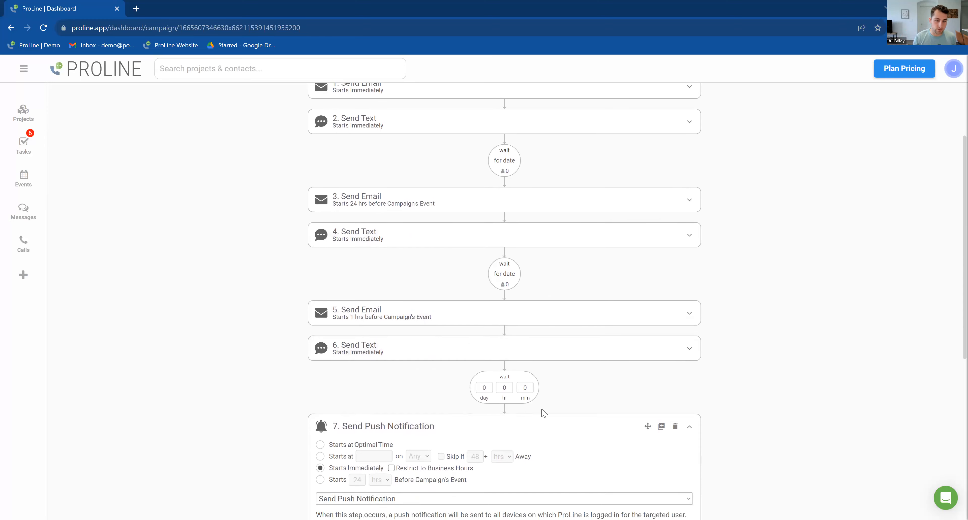
pyautogui.click(648, 428)
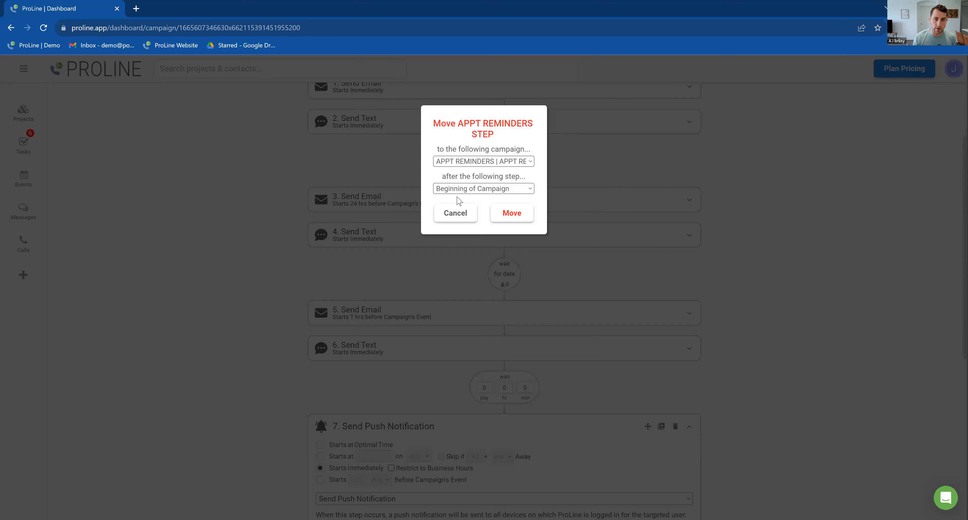
pyautogui.click(461, 189)
pyautogui.click(466, 234)
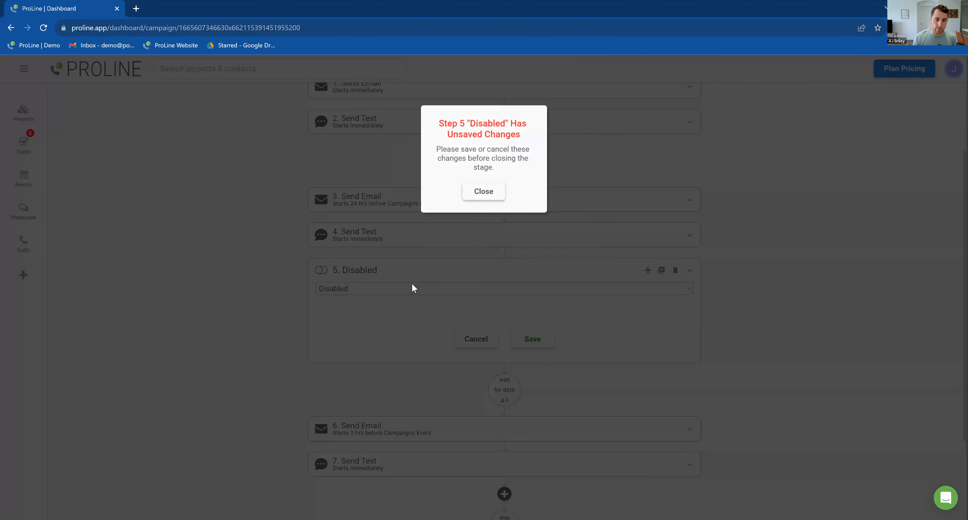
# - Dismiss the unsaved changes warning and set the action of step 5 to Send Push Notification
pyautogui.click(413, 287)
pyautogui.click(412, 288)
pyautogui.scroll(-1, 390, 473)
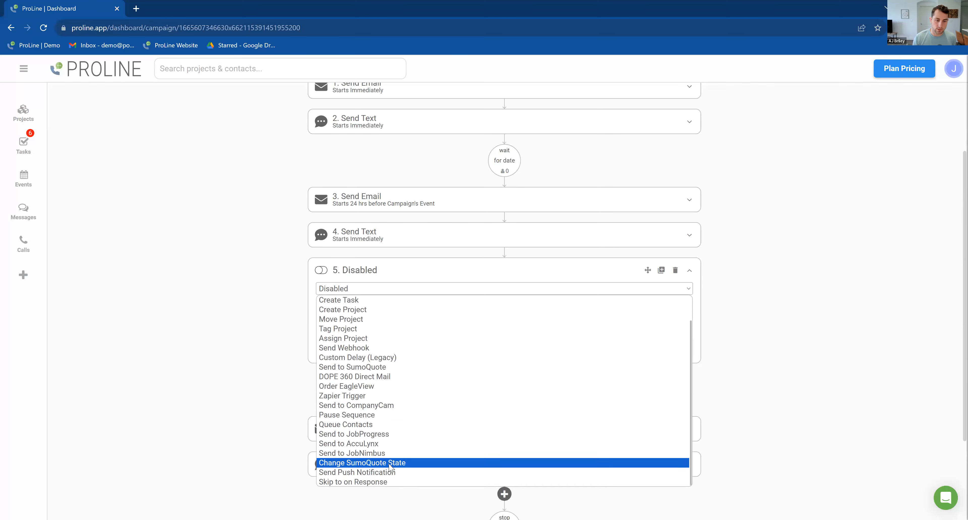
pyautogui.click(394, 476)
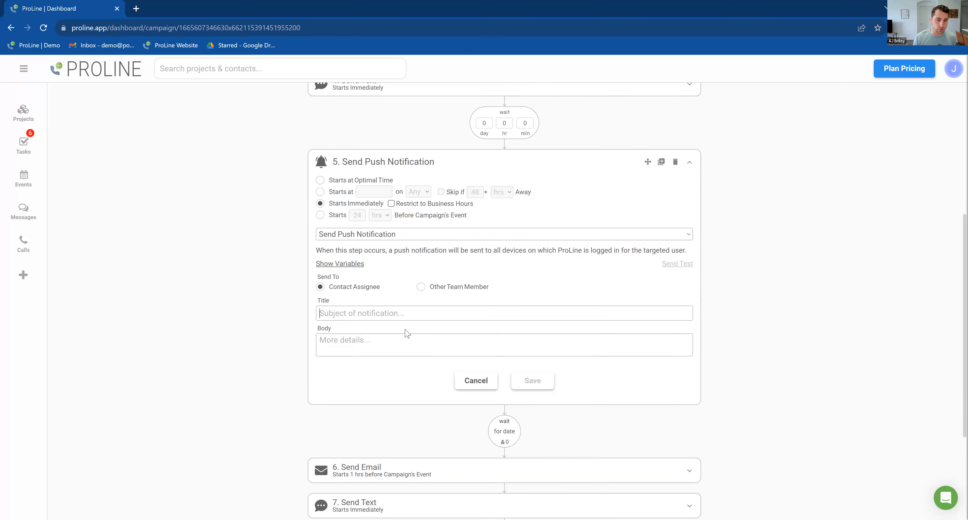
# - Title the step 5 push notification "Appt for {{project_name}}", inserting the project name as a variable
pyautogui.click(393, 311)
pyautogui.write('{{')
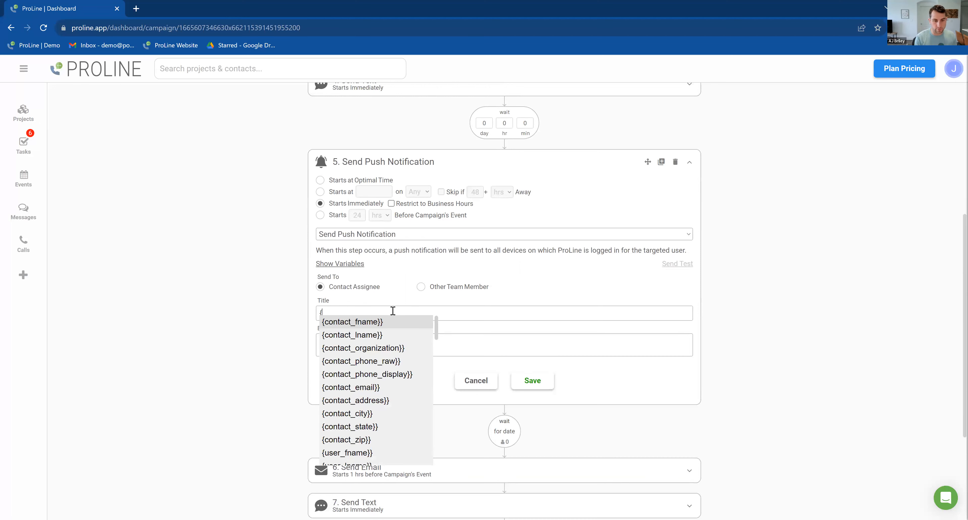
pyautogui.click(322, 313)
pyautogui.write('Appt for {{')
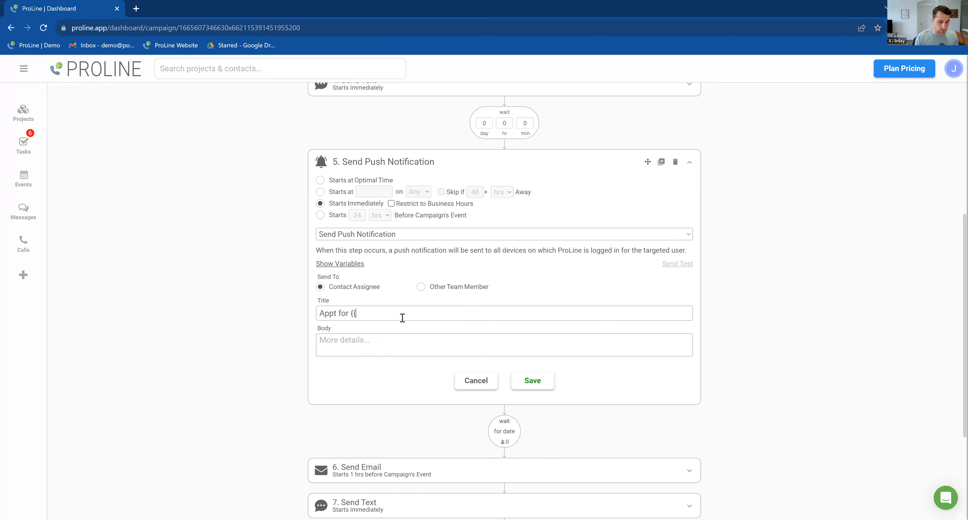
pyautogui.write('preo')
pyautogui.press('BackSpace')
pyautogui.press('BackSpace')
pyautogui.write('oj')
pyautogui.click(438, 322)
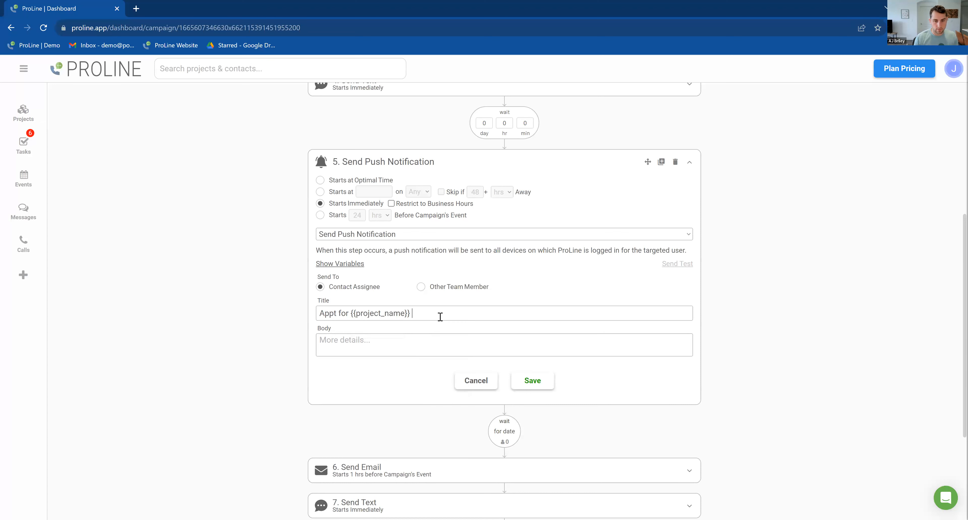
pyautogui.click(441, 313)
# - Try Other Team Member as the push notification's recipient and switch back to Contact Assignee
pyautogui.click(340, 338)
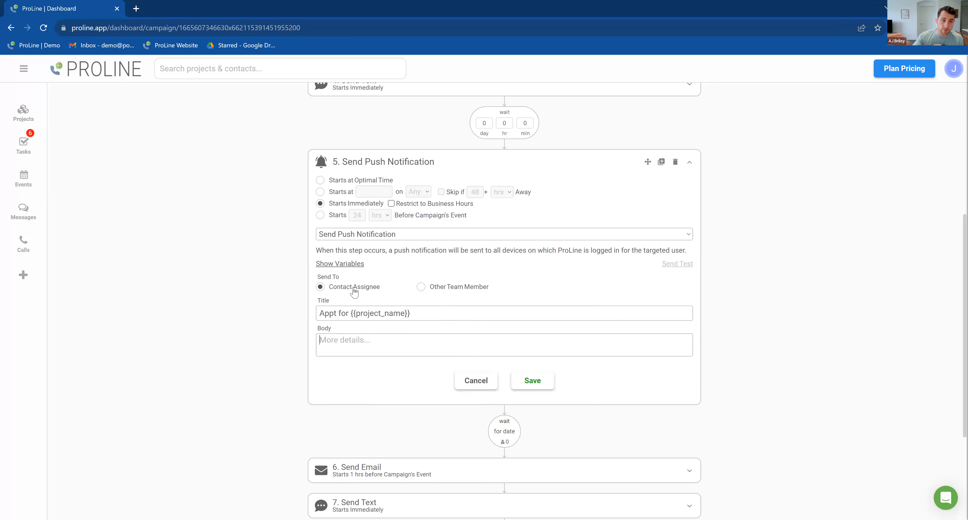
pyautogui.click(435, 290)
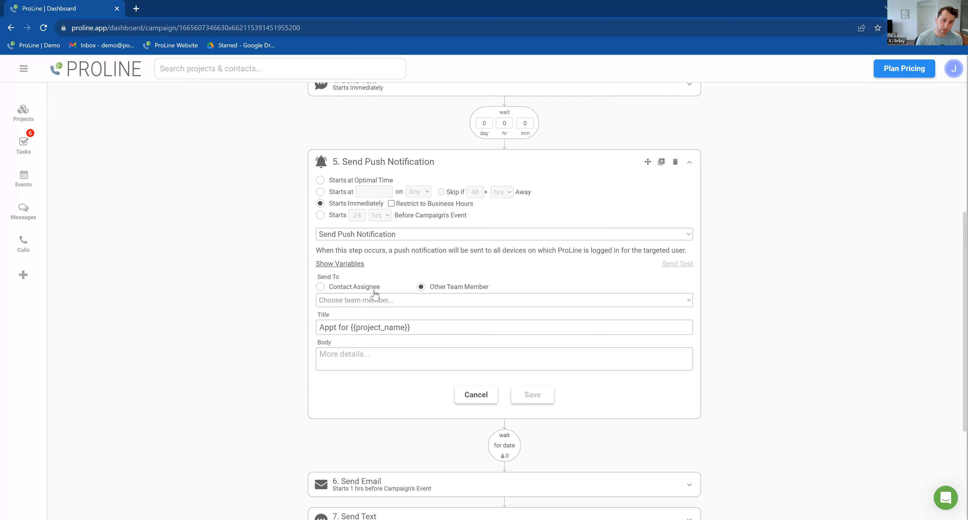
pyautogui.click(387, 289)
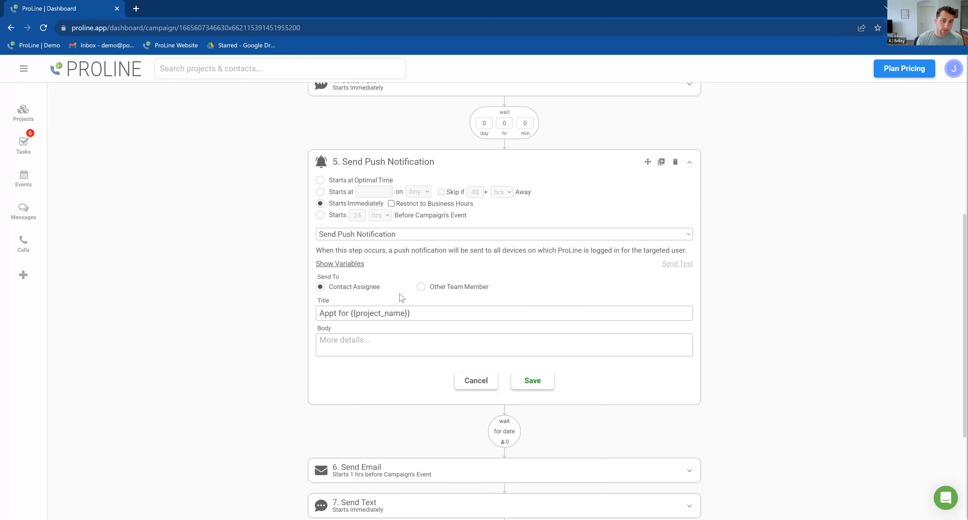
# - Delete the step 5 push notification from the Appt Reminders campaign
pyautogui.moveTo(424, 312); pyautogui.dragTo(297, 304)
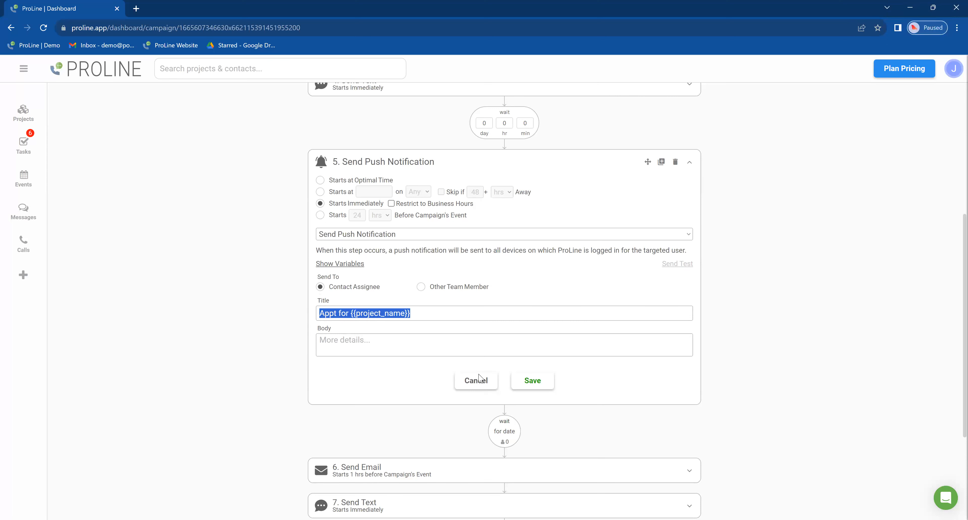
pyautogui.click(675, 162)
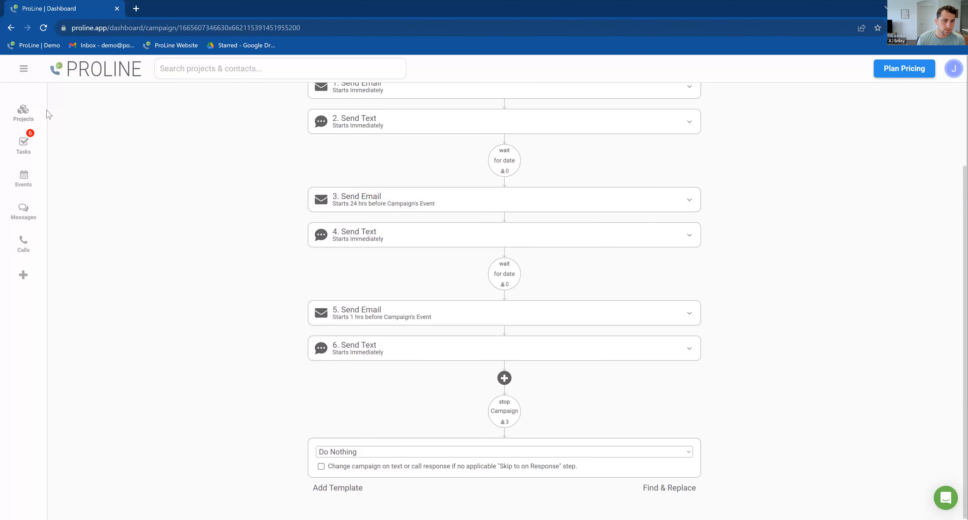
# - Leave the campaign for the projects board, and open and close the help messenger
pyautogui.scroll(3, 101, 107)
pyautogui.click(94, 98)
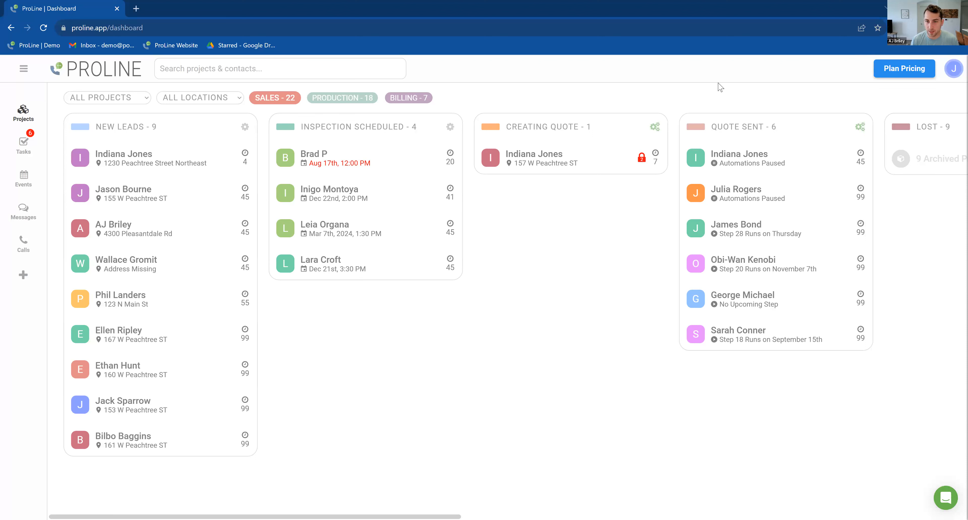
pyautogui.click(949, 501)
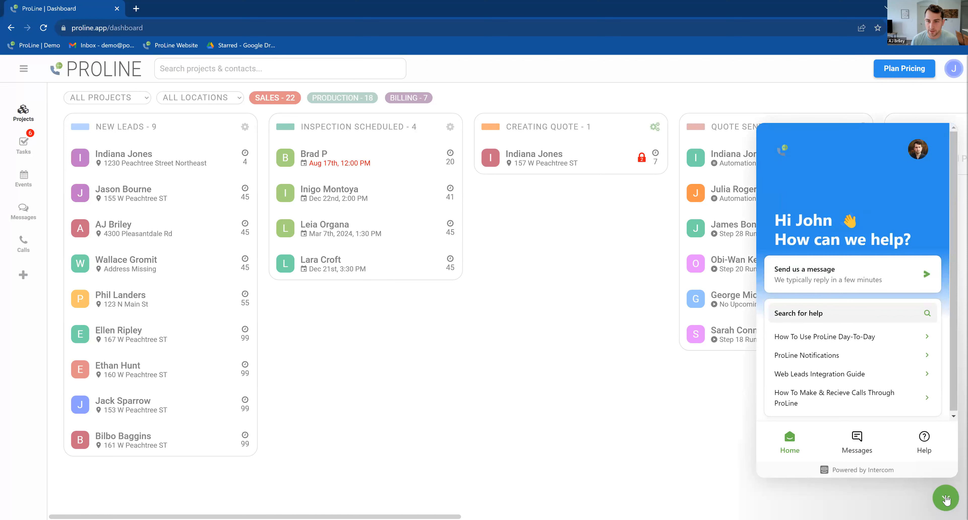
pyautogui.click(946, 500)
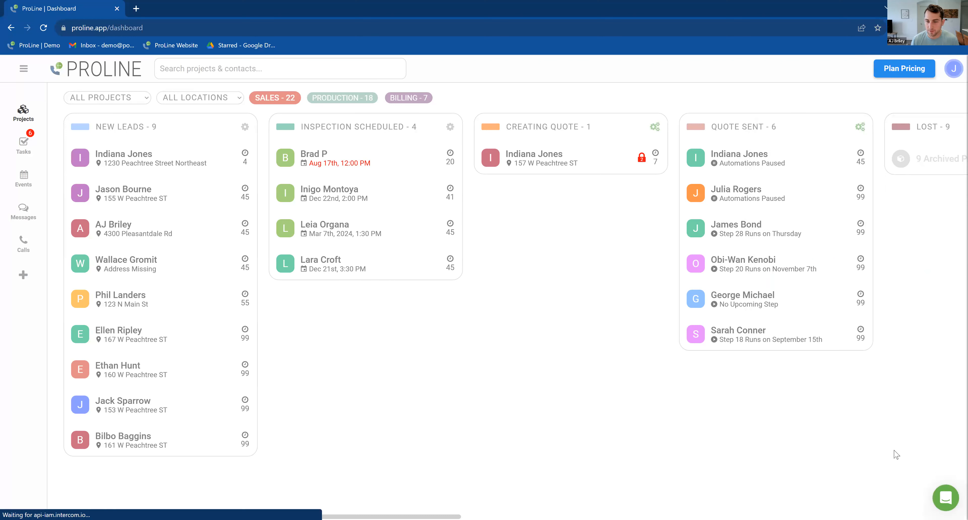